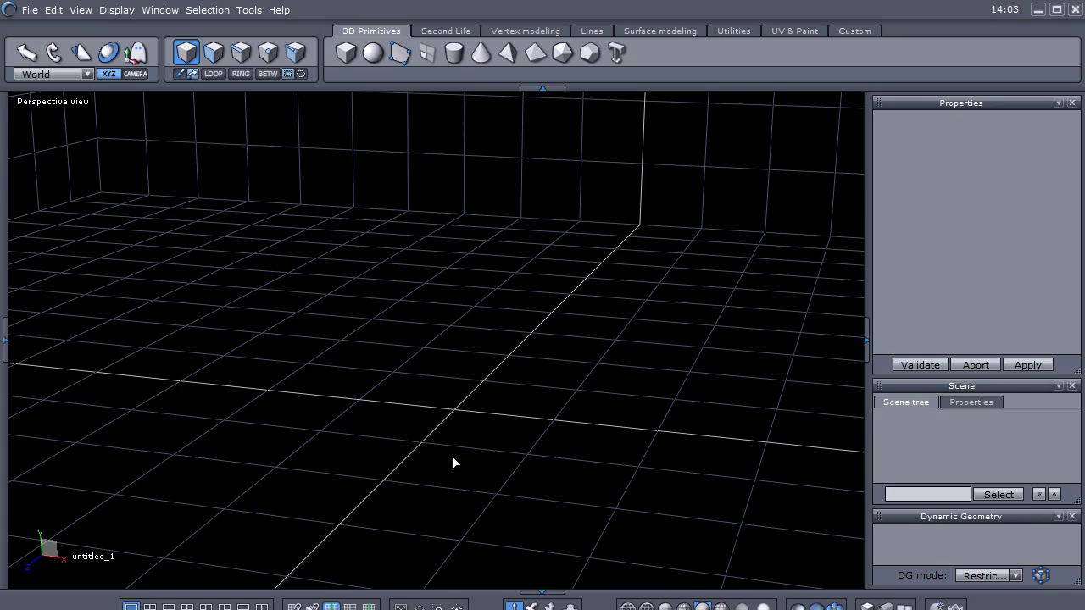
{"action": "middle_click_drag", "start_coordinate": [469, 442], "coordinate": [488, 407]}
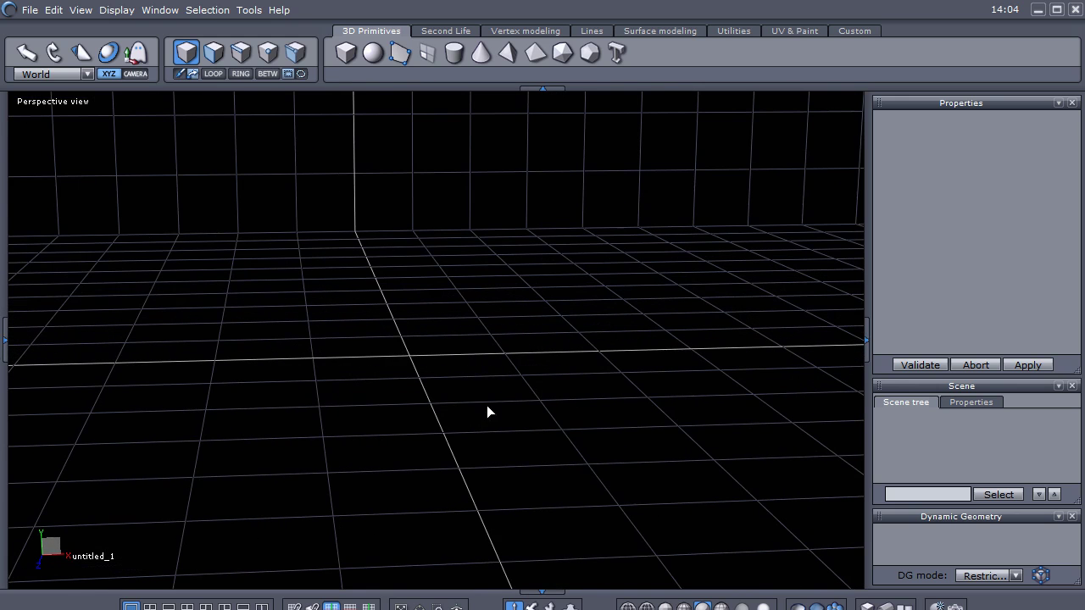
{"action": "scroll", "coordinate": [532, 180], "scroll_direction": "up", "scroll_amount": 2}
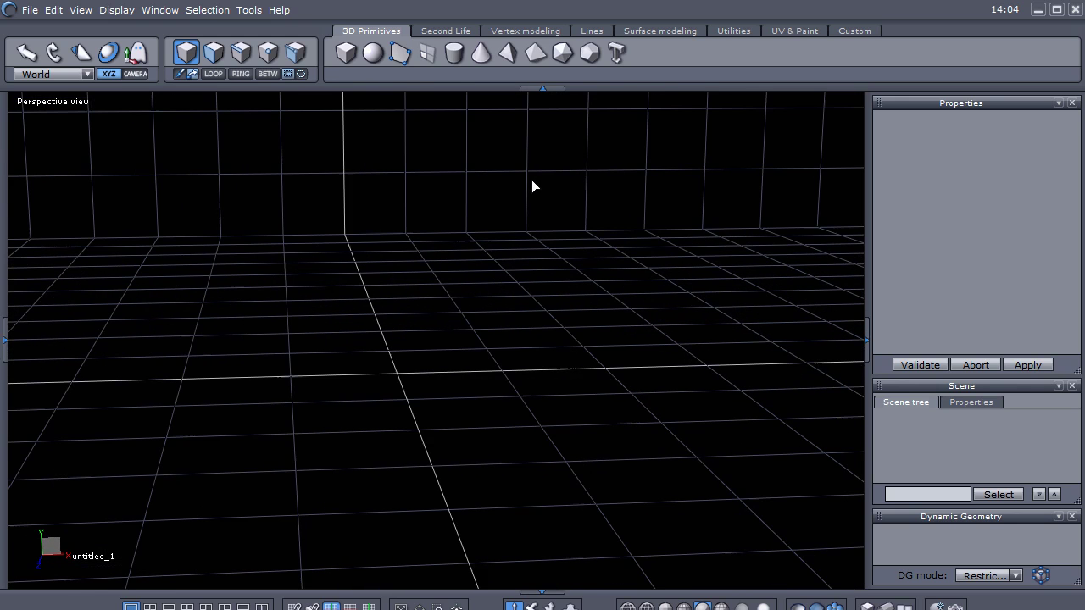
{"action": "middle_click_drag", "start_coordinate": [518, 218], "coordinate": [588, 233]}
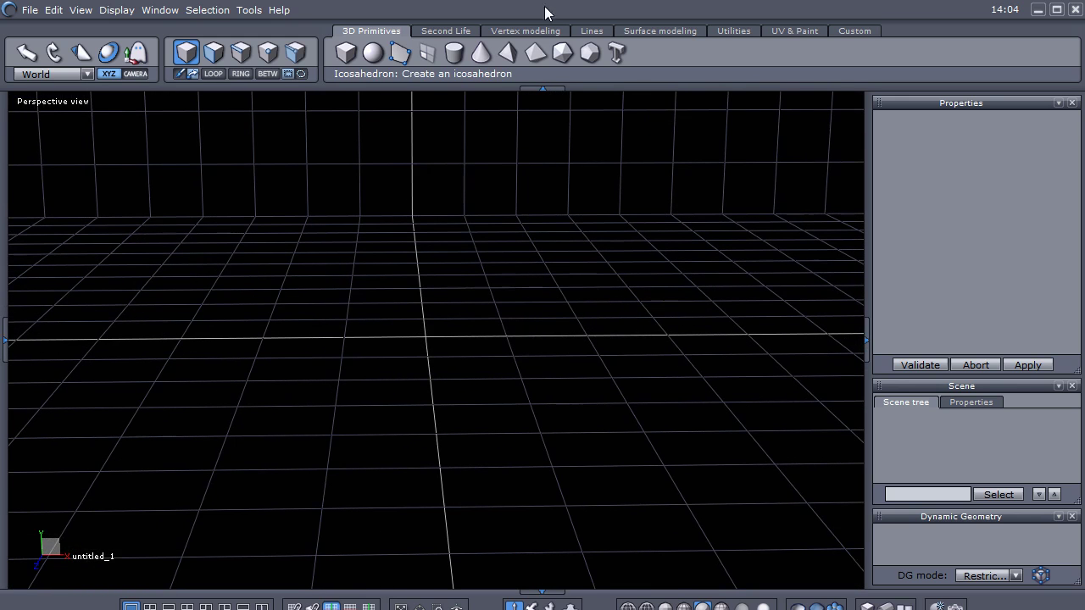
{"action": "left_click", "coordinate": [593, 32]}
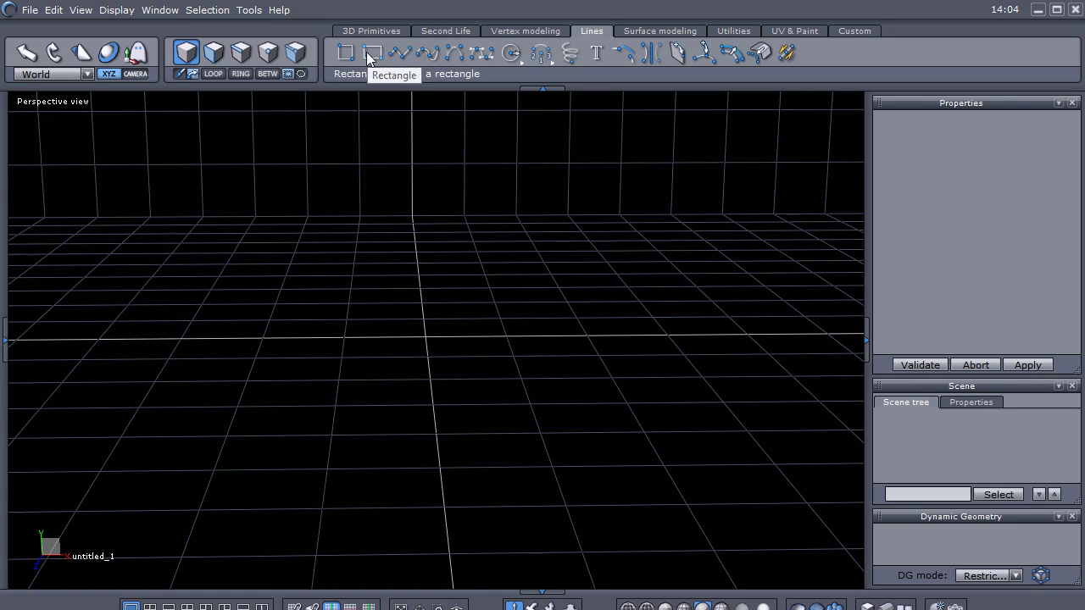
{"action": "left_click", "coordinate": [401, 54]}
{"action": "left_click", "coordinate": [438, 401]}
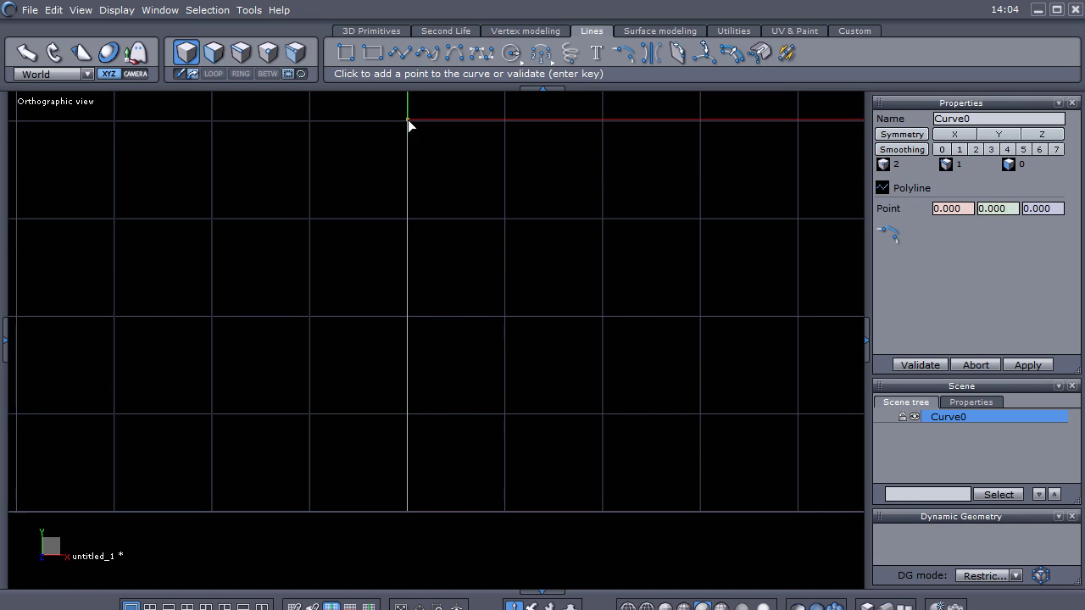
{"action": "key", "text": "Escape"}
- Draw a straight two-point polyline slanting upward from near the grid centre, about 23 units wide and 72 units high
{"action": "middle_click_drag", "start_coordinate": [408, 119], "coordinate": [397, 386]}
{"action": "scroll", "coordinate": [429, 362], "scroll_direction": "down", "scroll_amount": 3}
{"action": "scroll", "coordinate": [386, 384], "scroll_direction": "up", "scroll_amount": 3}
{"action": "key", "text": "5"}
{"action": "scroll", "coordinate": [398, 386], "scroll_direction": "down", "scroll_amount": 3}
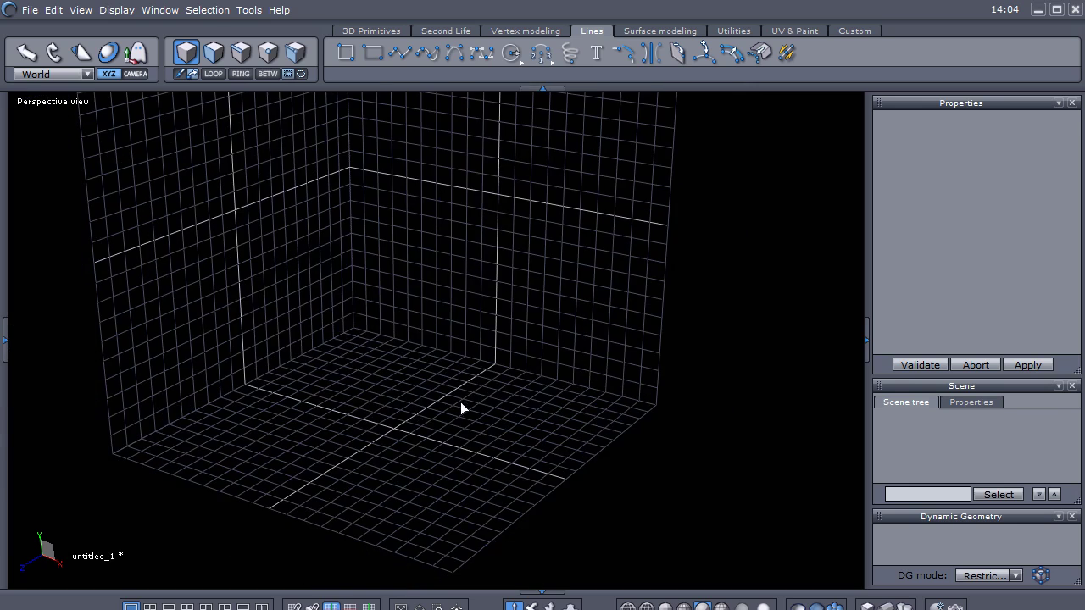
{"action": "middle_click_drag", "start_coordinate": [461, 402], "coordinate": [431, 397]}
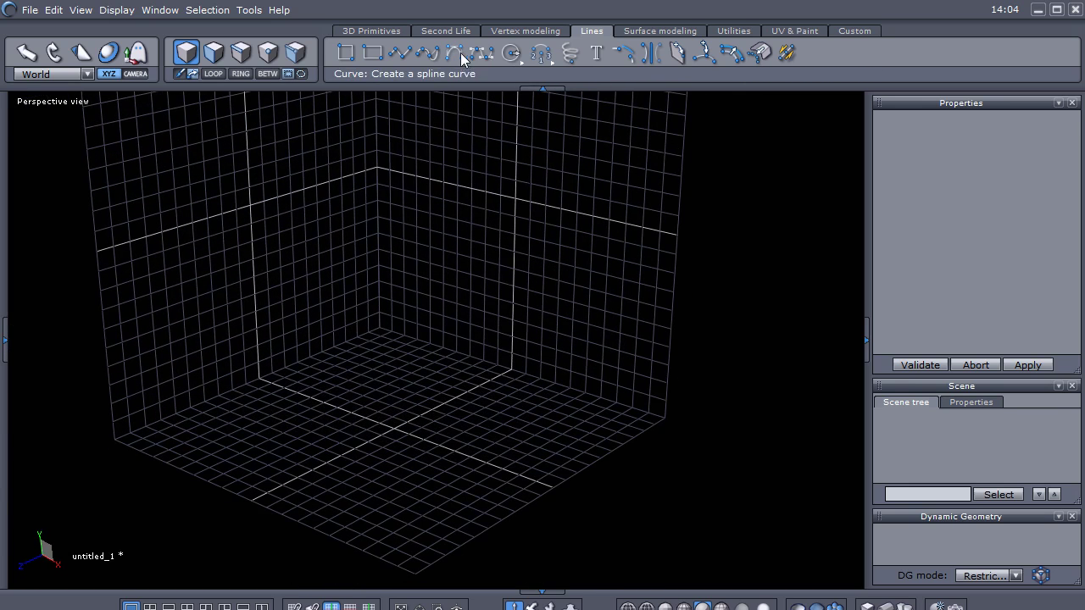
{"action": "left_click", "coordinate": [400, 53]}
{"action": "left_click", "coordinate": [380, 437]}
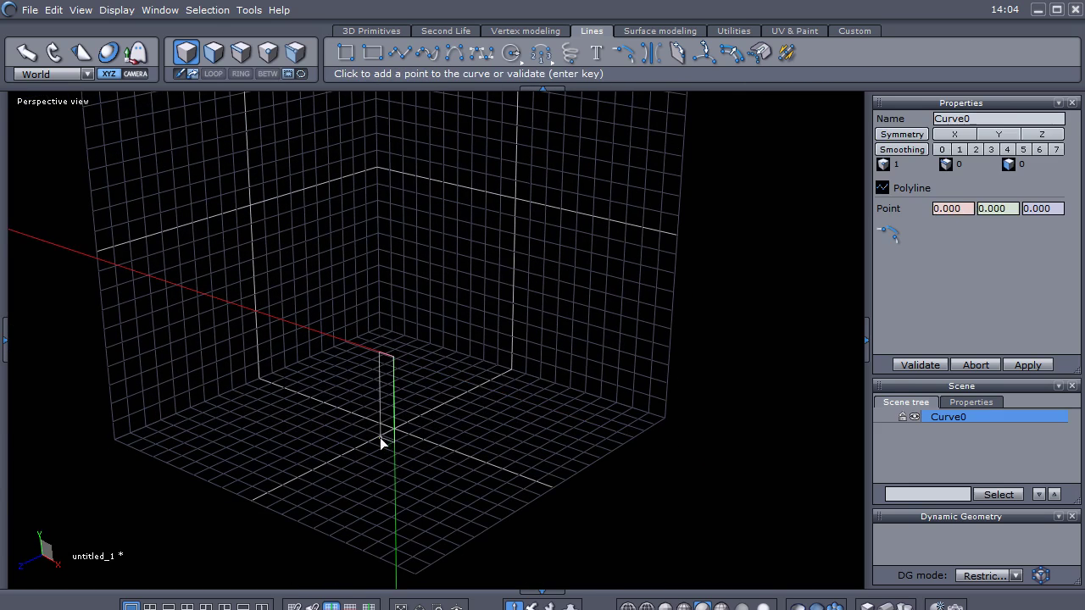
{"action": "left_click", "coordinate": [449, 186]}
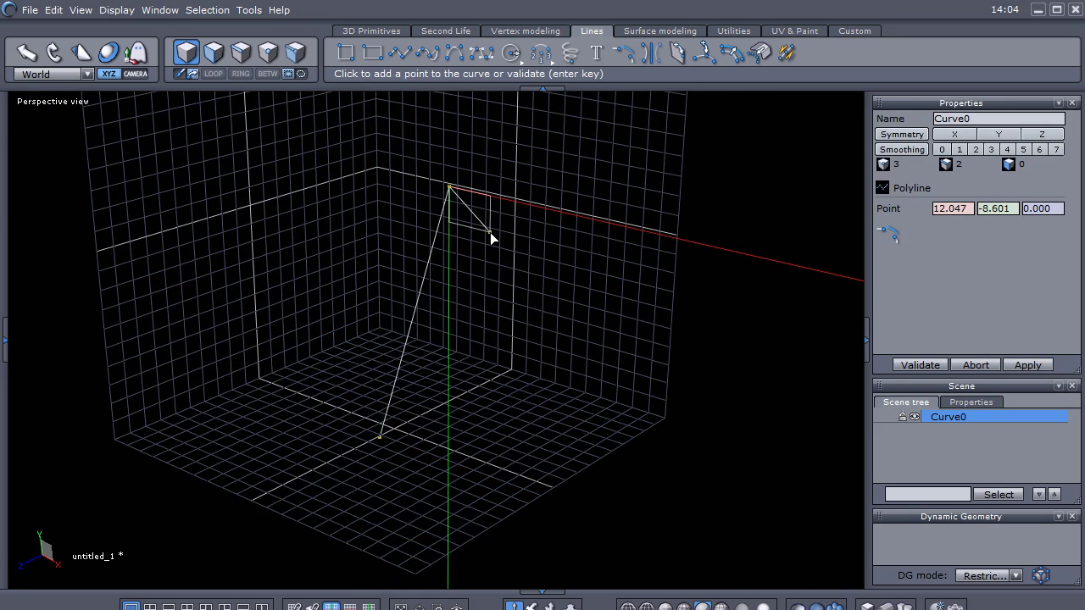
{"action": "key", "text": "Return"}
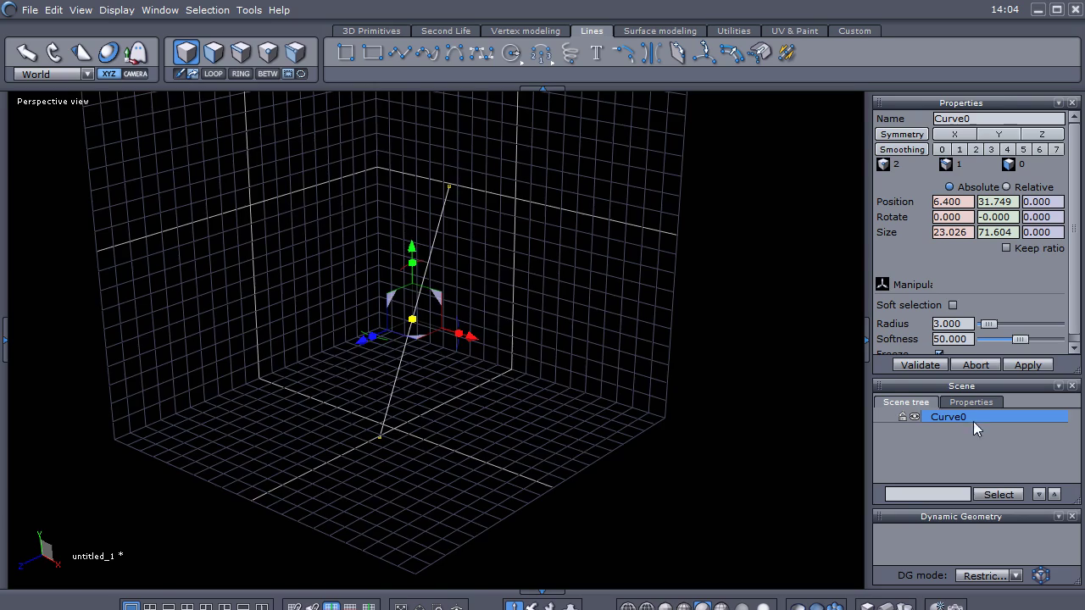
- Apply the Thickness surface tool to the slanted line to turn it into a round tube
{"action": "middle_click_drag", "start_coordinate": [587, 436], "coordinate": [458, 381]}
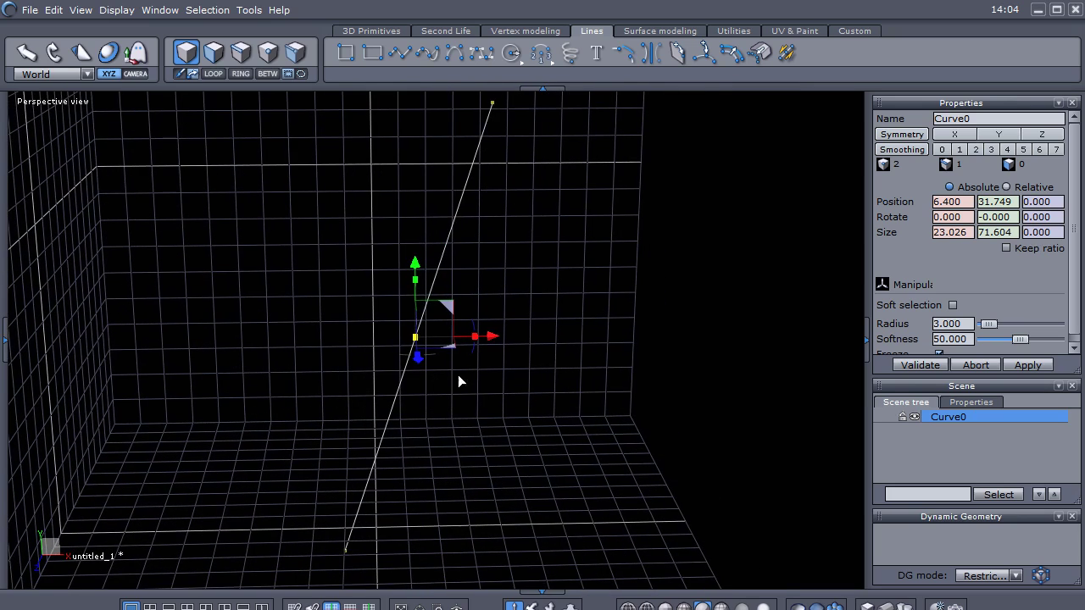
{"action": "left_click", "coordinate": [658, 32]}
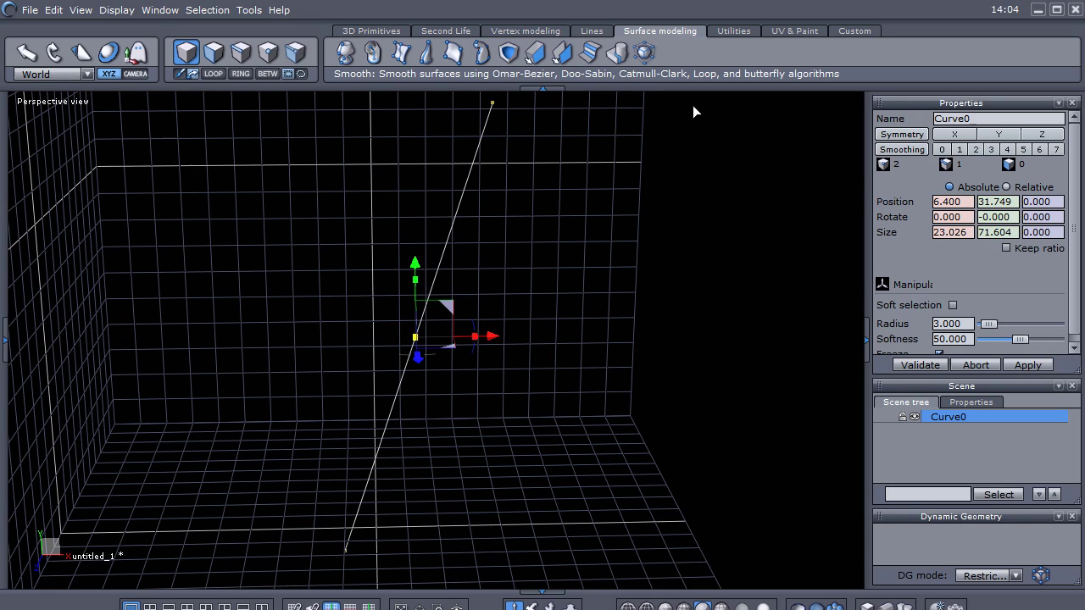
{"action": "key", "text": "ctrl+2"}
{"action": "left_click_drag", "start_coordinate": [593, 46], "coordinate": [718, 24]}
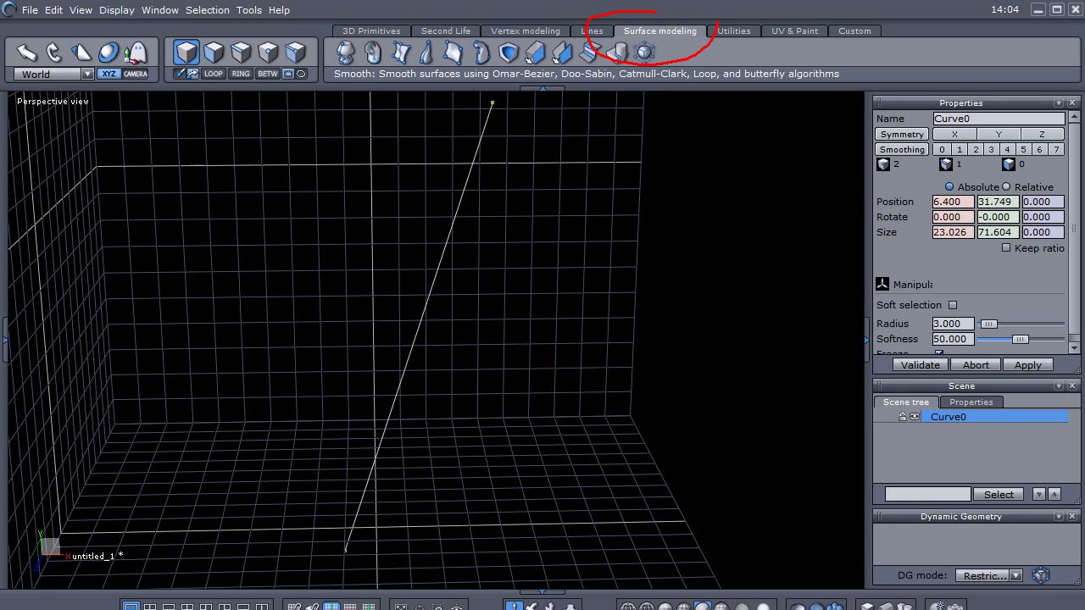
{"action": "key", "text": "Escape"}
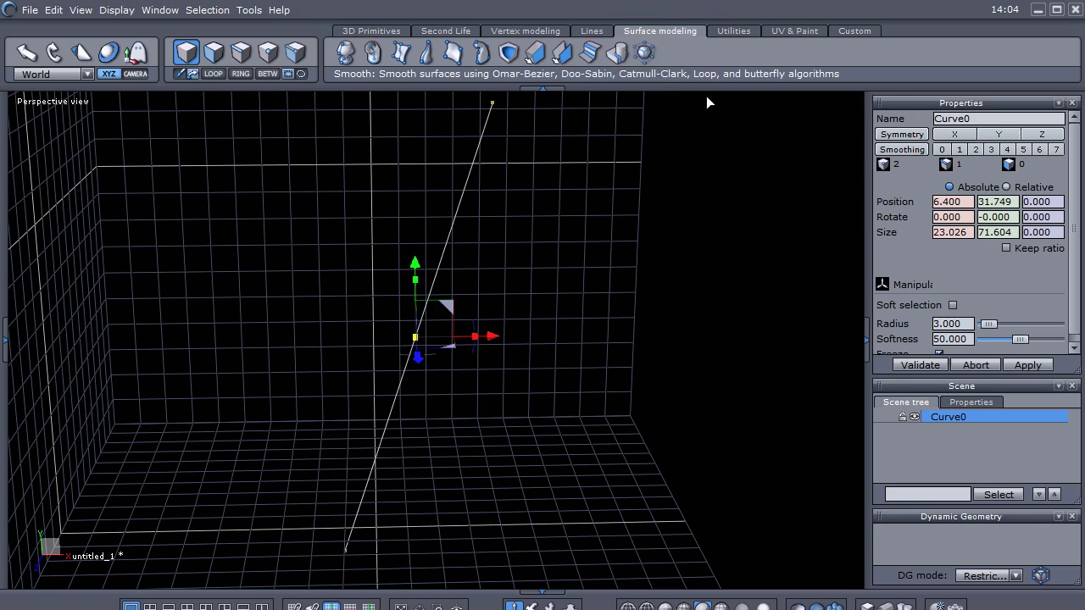
{"action": "left_click", "coordinate": [544, 52]}
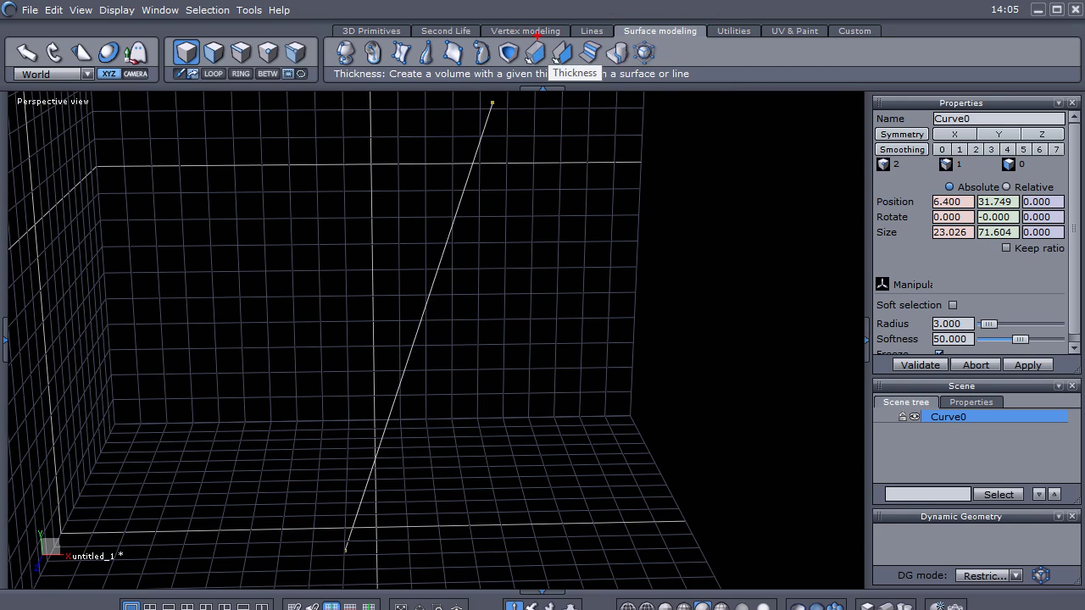
{"action": "left_click_drag", "start_coordinate": [535, 34], "coordinate": [518, 66]}
{"action": "key", "text": "Escape"}
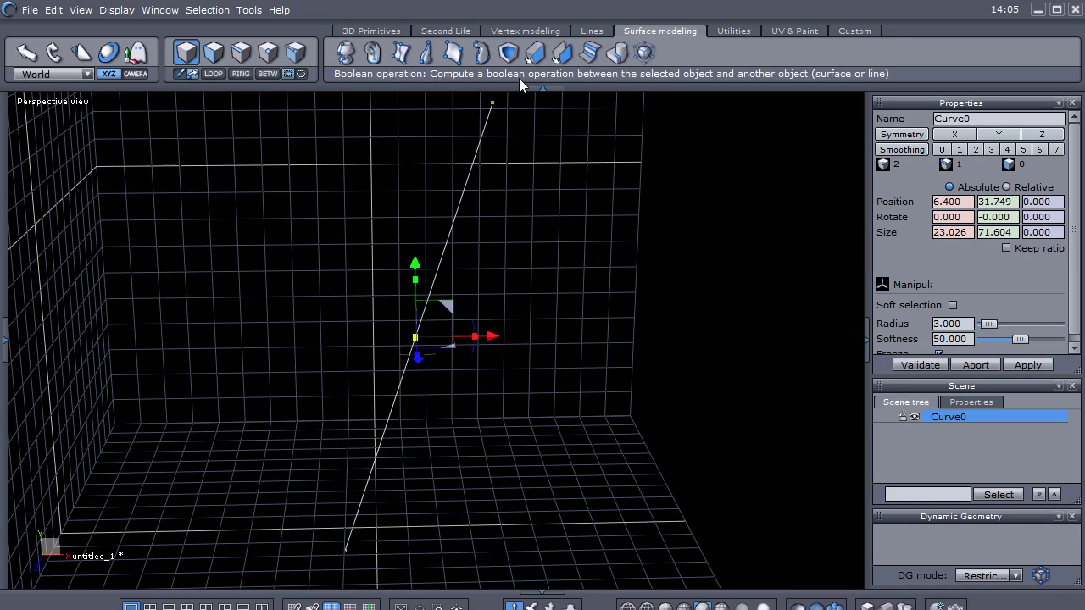
{"action": "left_click", "coordinate": [535, 52]}
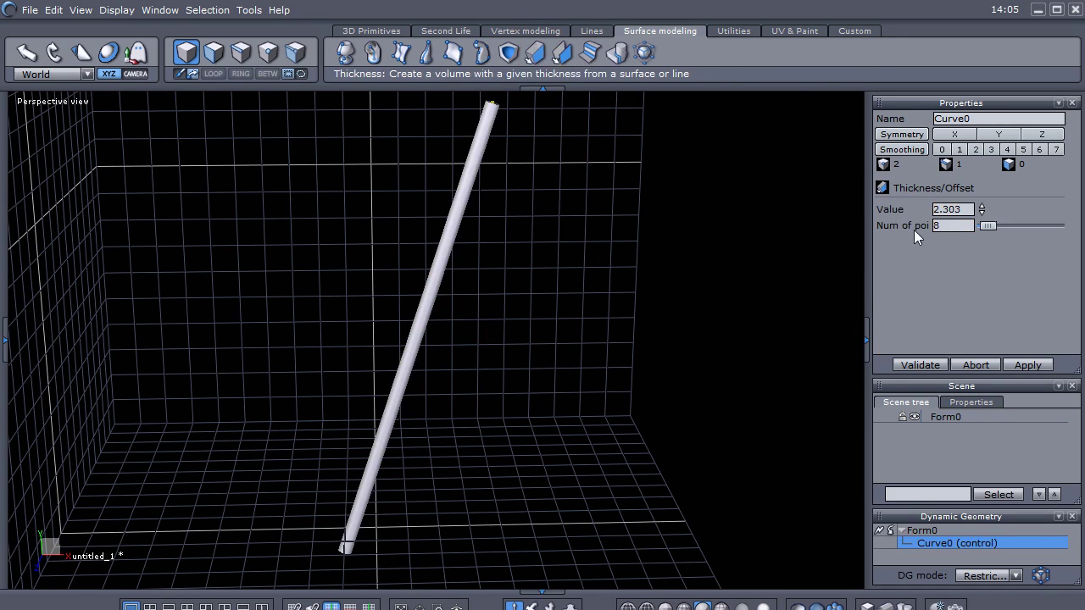
- Set the tube's thickness to about 8.7 with 8 points in its circular section, and validate the operation
{"action": "left_click_drag", "start_coordinate": [981, 208], "coordinate": [981, 175]}
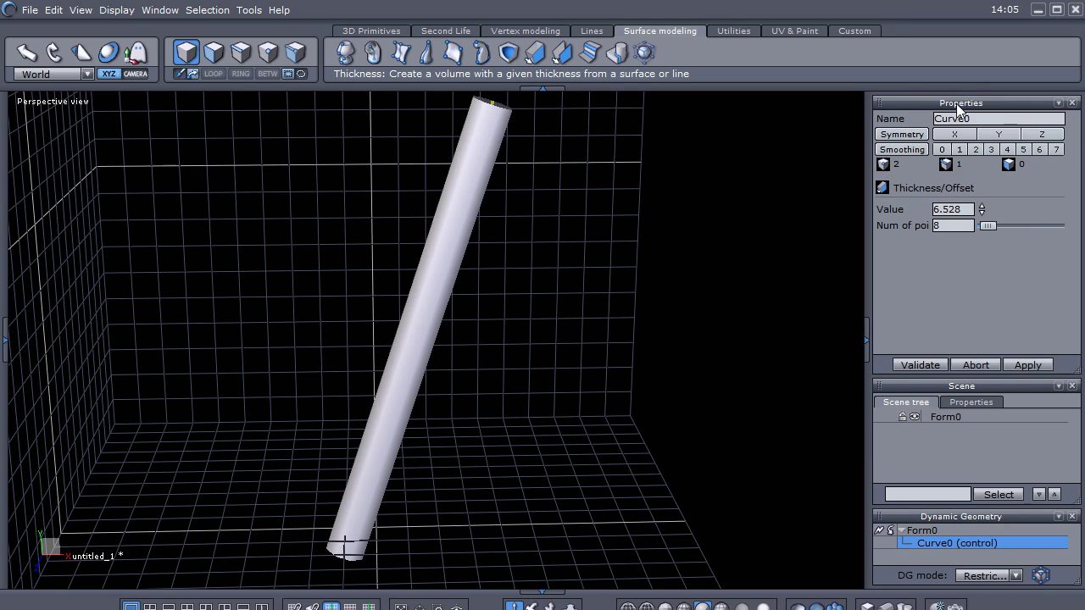
{"action": "left_click_drag", "start_coordinate": [959, 110], "coordinate": [647, 112]}
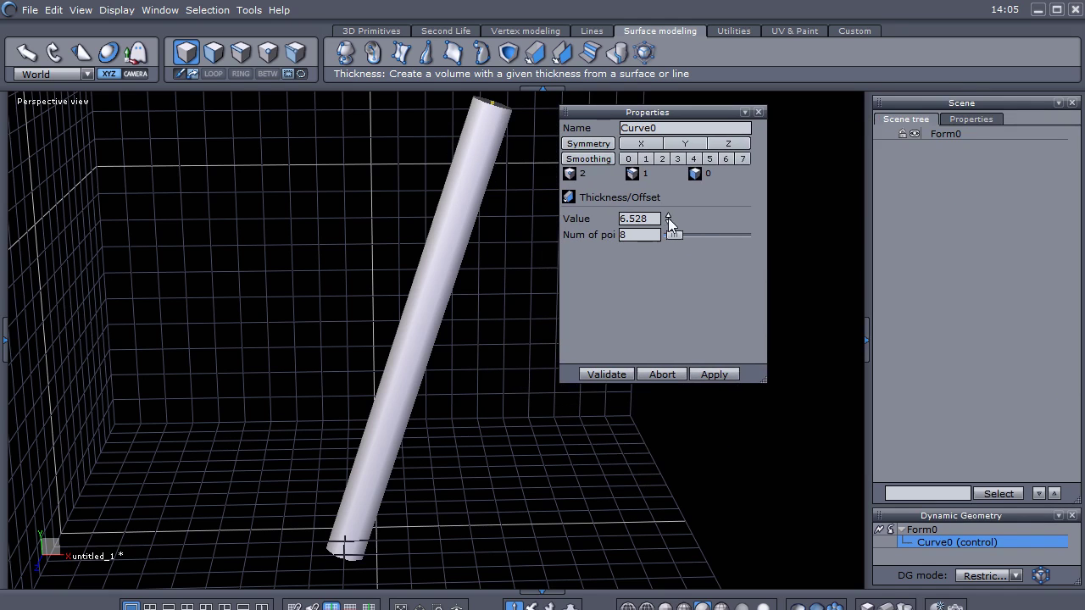
{"action": "left_click_drag", "start_coordinate": [668, 218], "coordinate": [668, 182]}
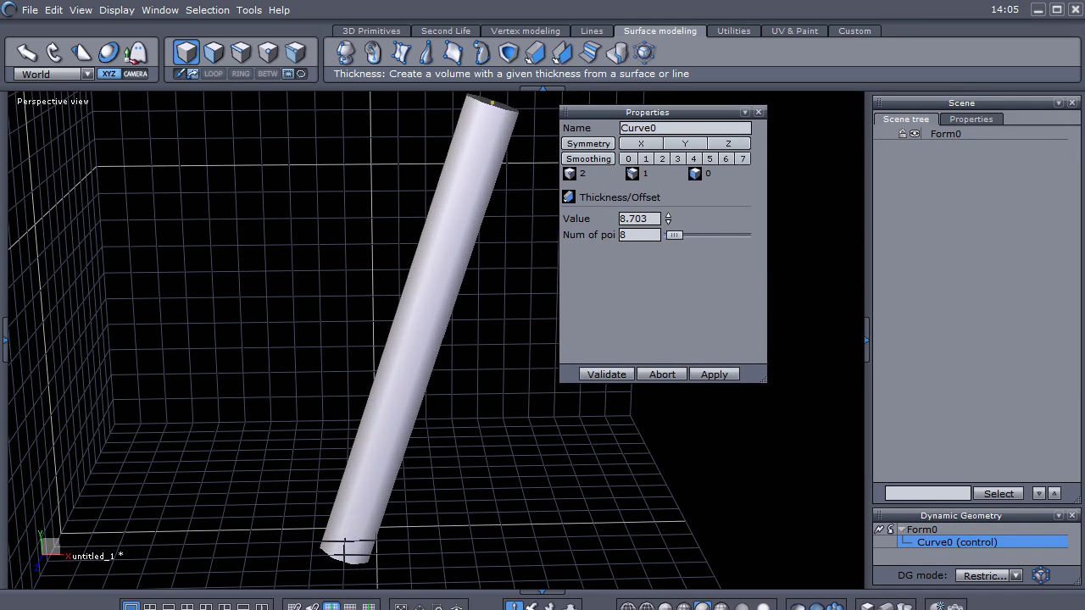
{"action": "mouse_move", "coordinate": [674, 234]}
{"action": "left_mouse_down"}
{"action": "mouse_move", "coordinate": [706, 234]}
{"action": "mouse_move", "coordinate": [674, 236]}
{"action": "left_mouse_up"}
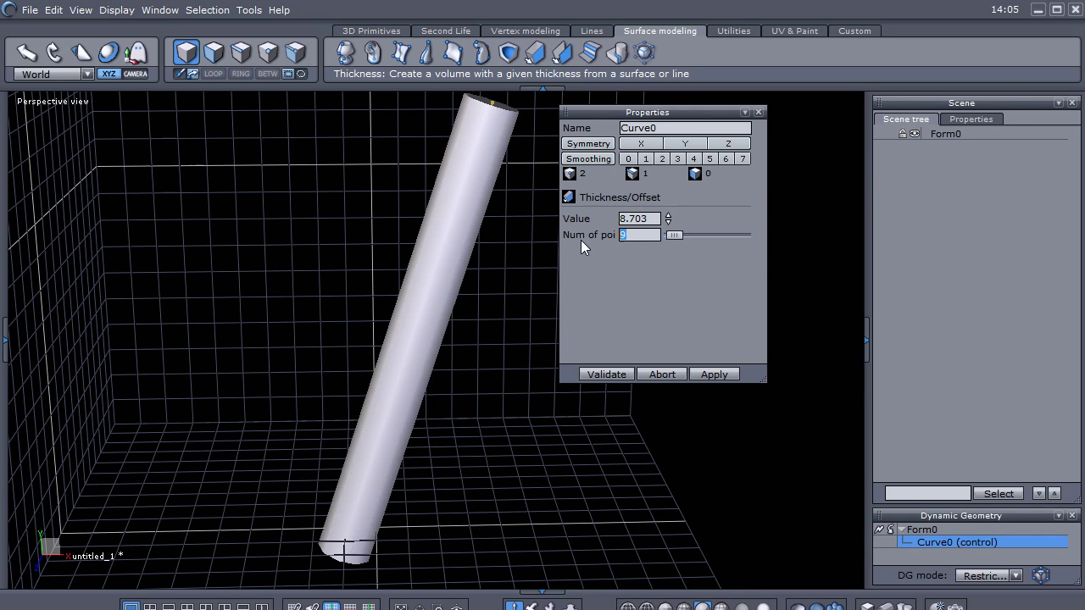
{"action": "type", "text": "8"}
{"action": "key", "text": "Return"}
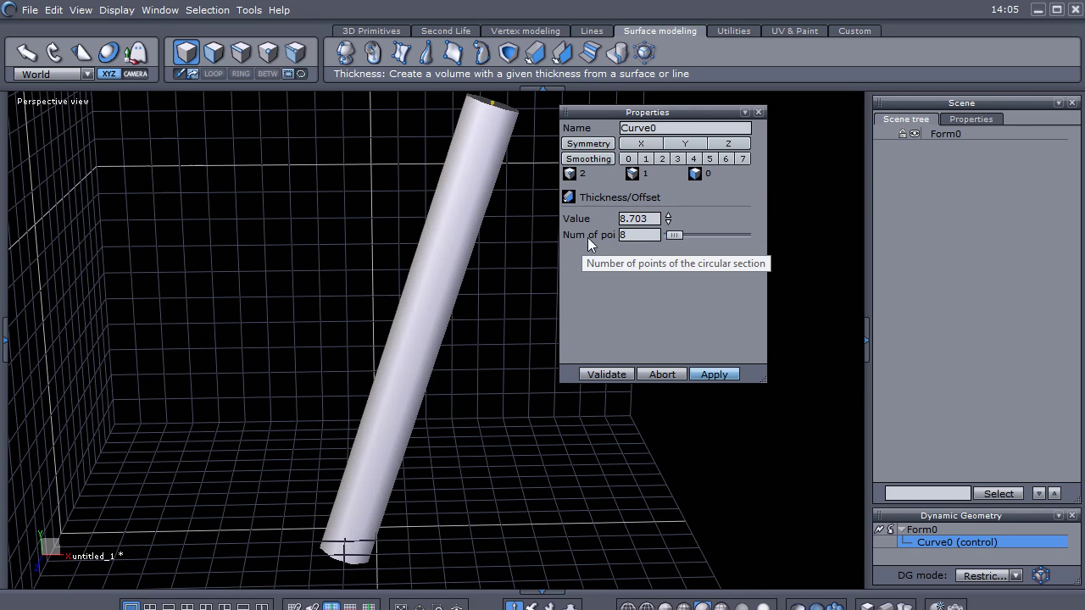
{"action": "left_click", "coordinate": [617, 375]}
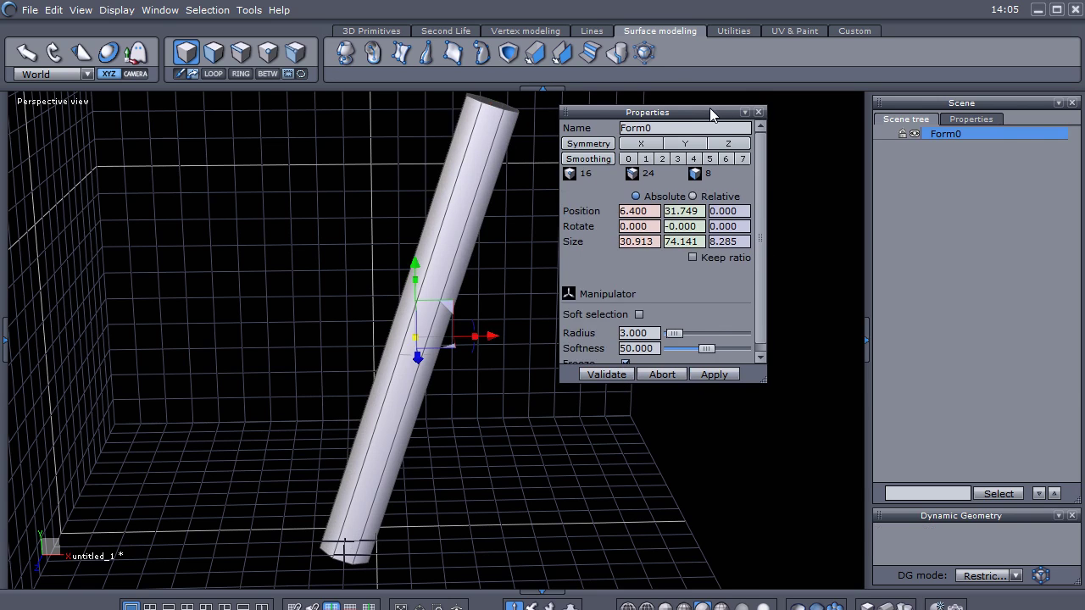
- Select a lengthwise edge of the tube in edge mode, try moving it along the Z axis, and undo the move
{"action": "left_click_drag", "start_coordinate": [710, 107], "coordinate": [1034, 91]}
{"action": "middle_click_drag", "start_coordinate": [681, 261], "coordinate": [497, 440]}
{"action": "right_click", "coordinate": [556, 435]}
{"action": "left_click", "coordinate": [655, 413]}
{"action": "left_click", "coordinate": [477, 286]}
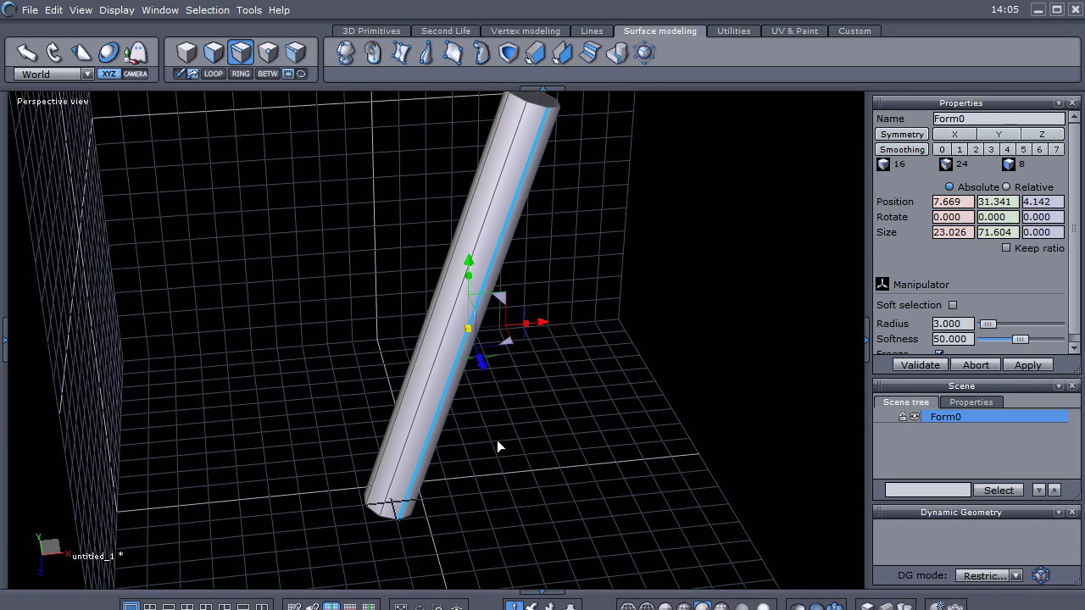
{"action": "left_click", "coordinate": [526, 31]}
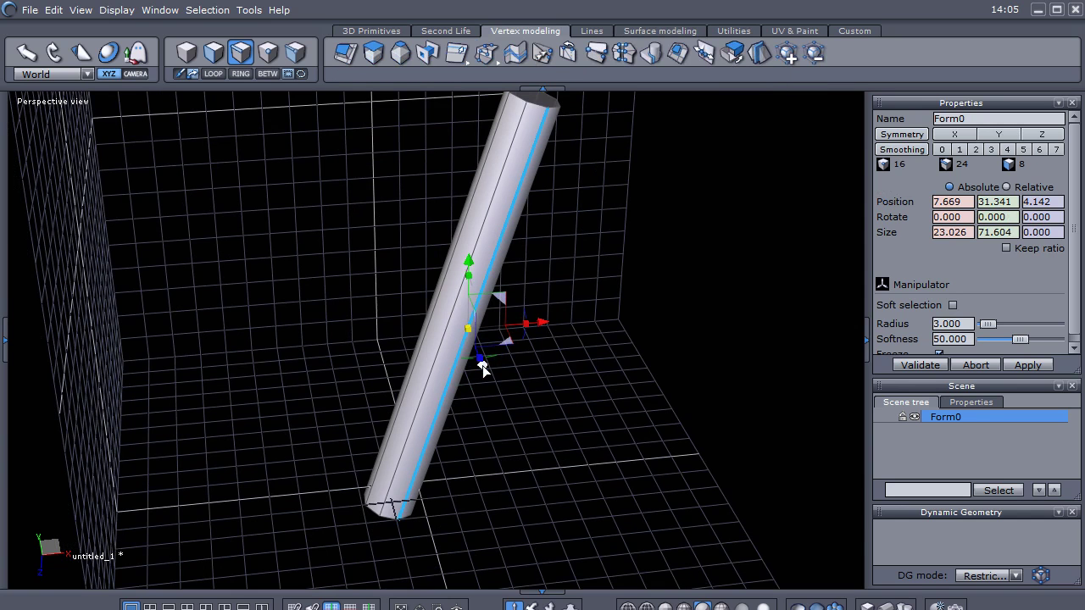
{"action": "left_click_drag", "start_coordinate": [482, 366], "coordinate": [505, 410]}
{"action": "key", "text": "ctrl+z"}
{"action": "left_click", "coordinate": [640, 382]}
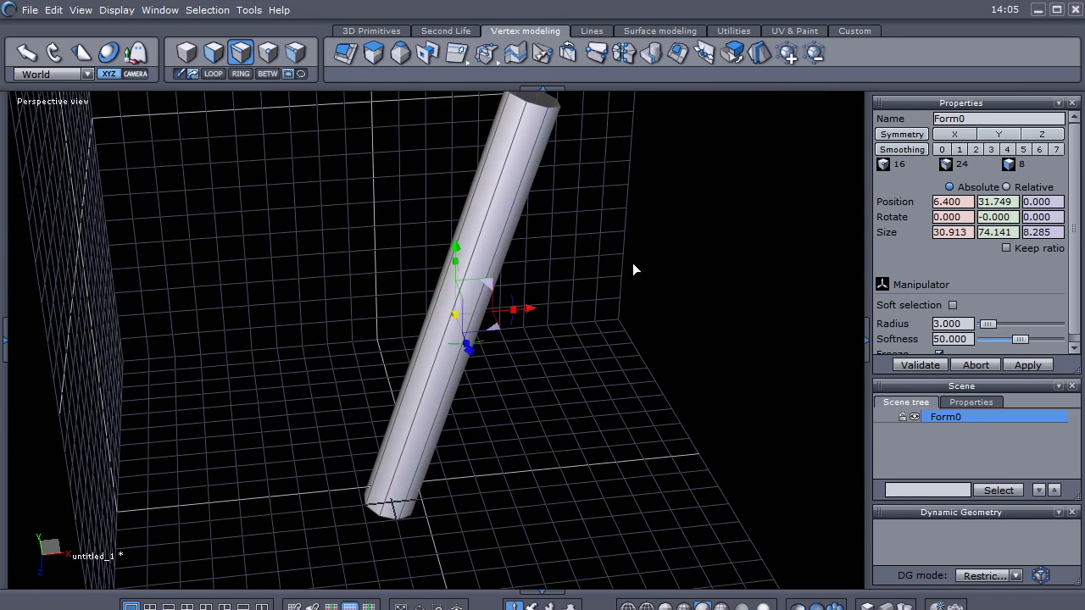
- Extract a curve from the tube's lengthwise edge and move it away from the tube along Z to about 31.2
{"action": "left_click", "coordinate": [507, 214]}
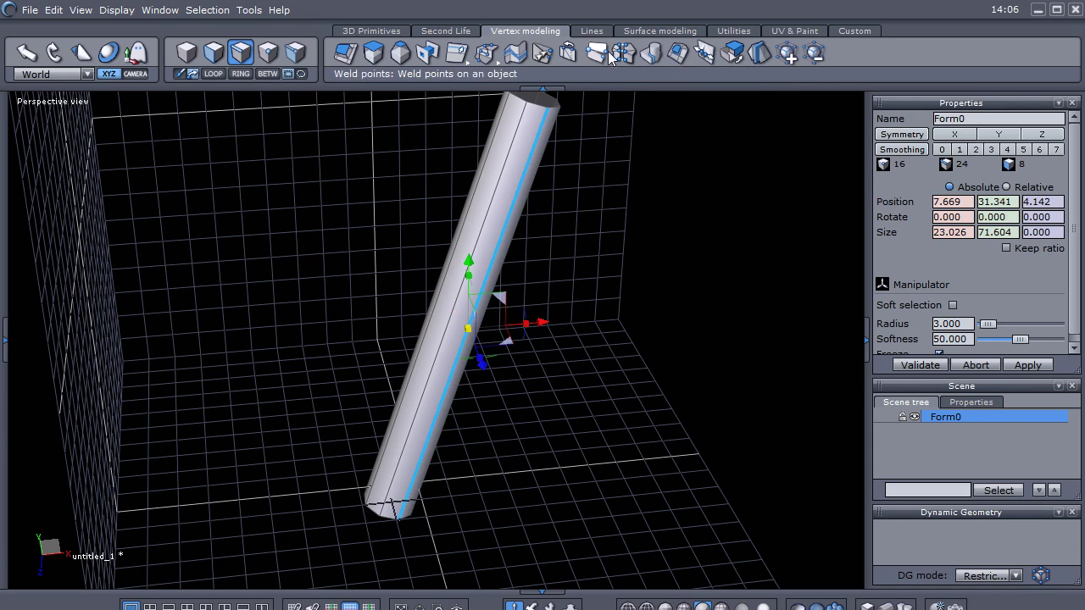
{"action": "left_click", "coordinate": [591, 31]}
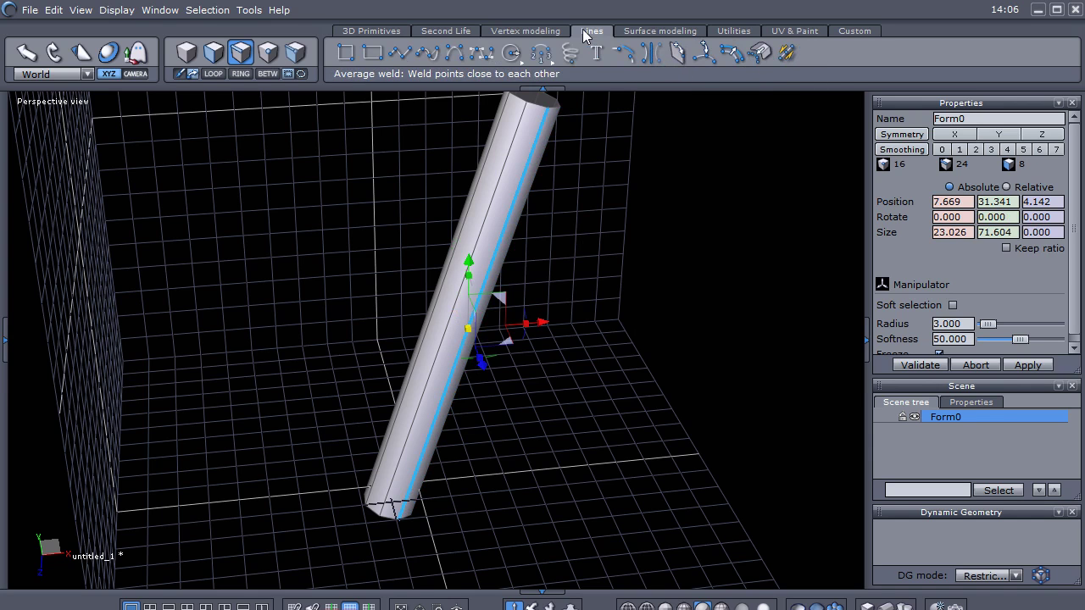
{"action": "left_click", "coordinate": [760, 56]}
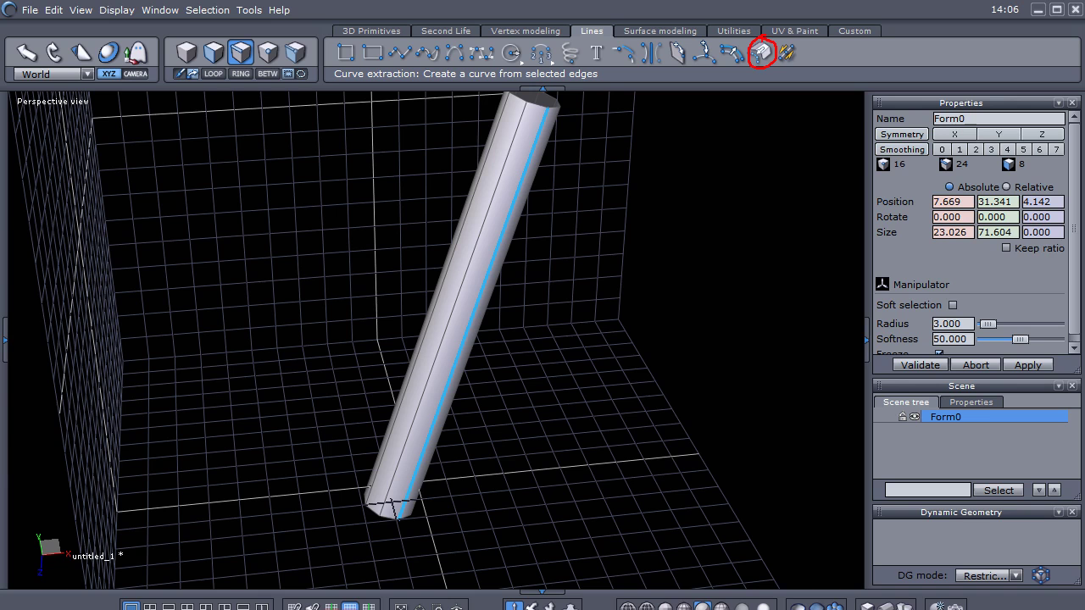
{"action": "left_click", "coordinate": [760, 53]}
{"action": "right_click_drag", "start_coordinate": [553, 447], "coordinate": [537, 367]}
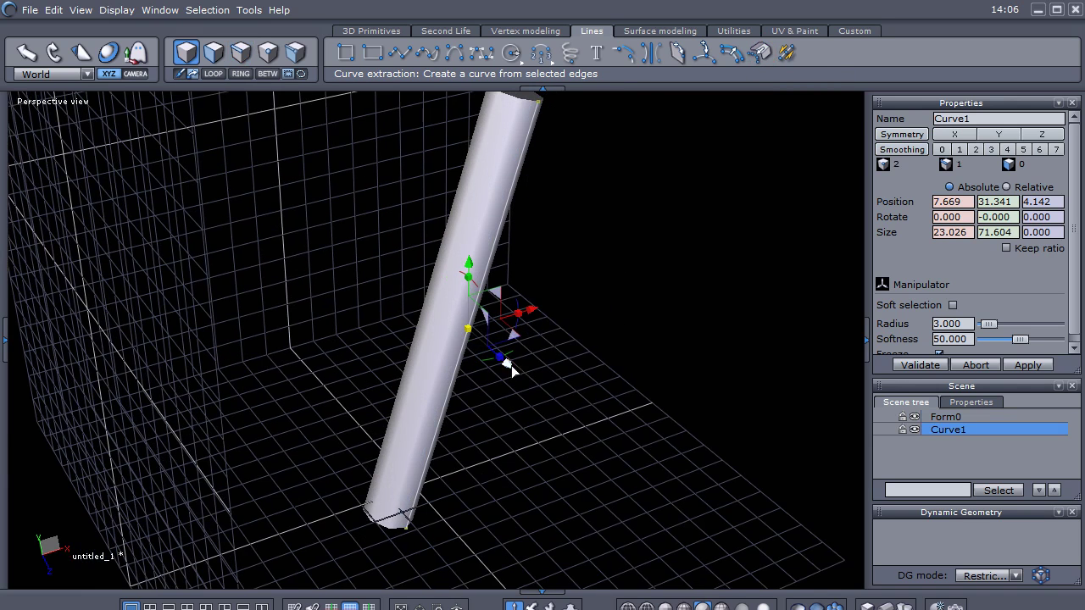
{"action": "left_click_drag", "start_coordinate": [507, 364], "coordinate": [613, 399]}
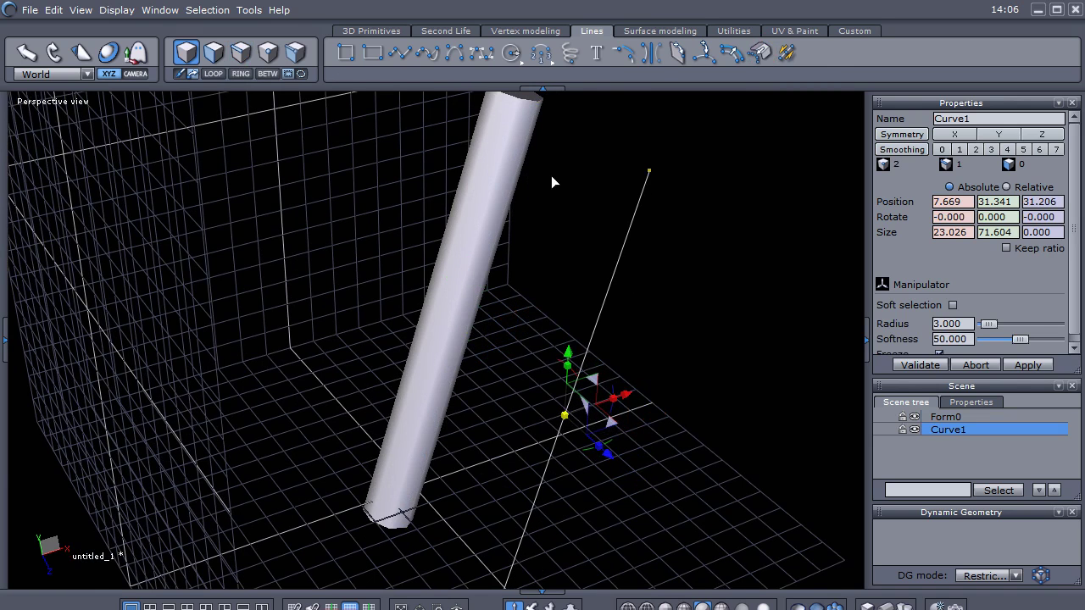
- Apply Thickness to the extracted curve with a value of 2.303 and 8 points, and validate the thin tube
{"action": "left_click", "coordinate": [658, 30]}
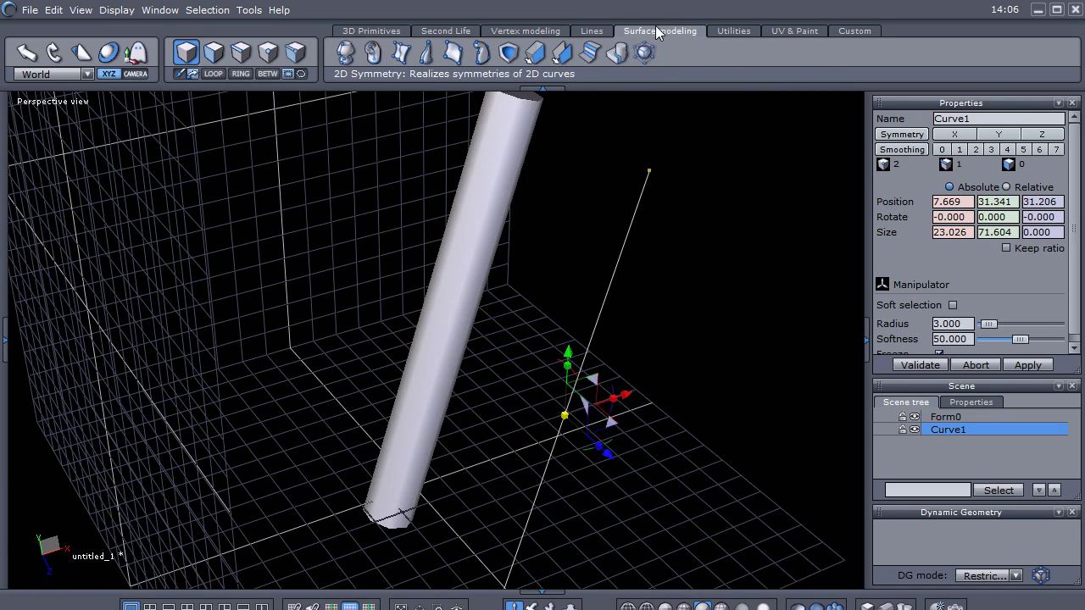
{"action": "left_click", "coordinate": [536, 52]}
{"action": "right_click_drag", "start_coordinate": [707, 279], "coordinate": [685, 201]}
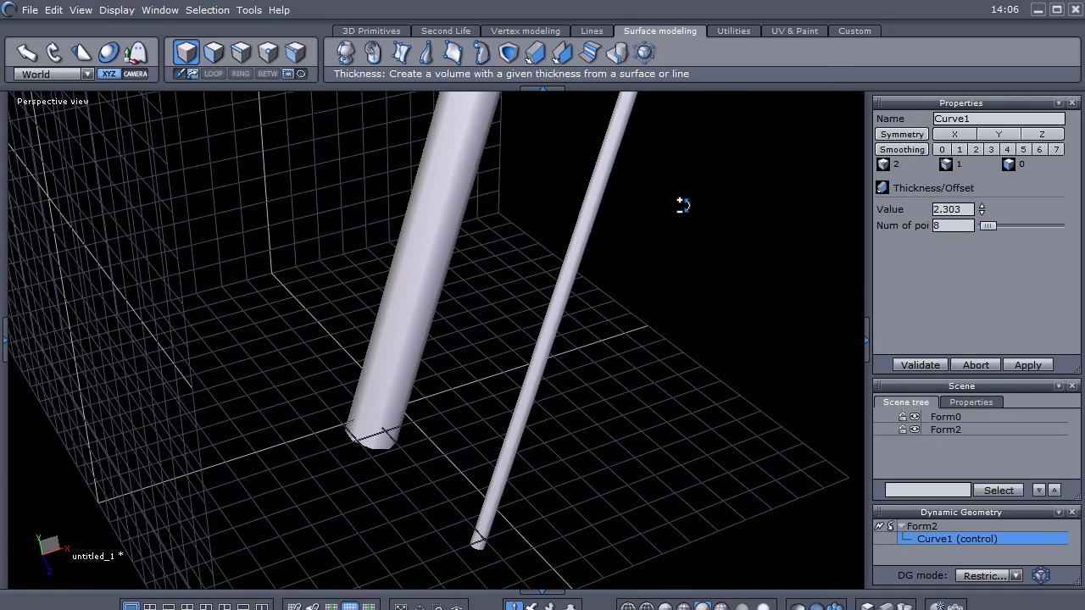
{"action": "left_click", "coordinate": [921, 366]}
- Delete the thin tube made from the extracted curve in object selection mode
{"action": "right_click_drag", "start_coordinate": [669, 367], "coordinate": [494, 374]}
{"action": "right_click", "coordinate": [495, 359]}
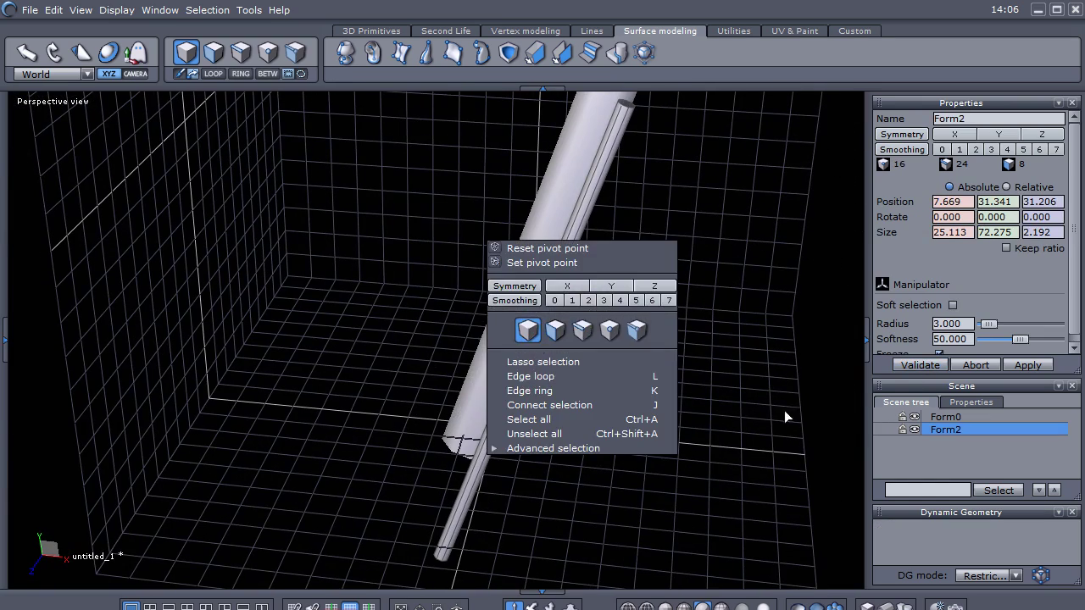
{"action": "left_click", "coordinate": [534, 333]}
{"action": "key", "text": "Delete"}
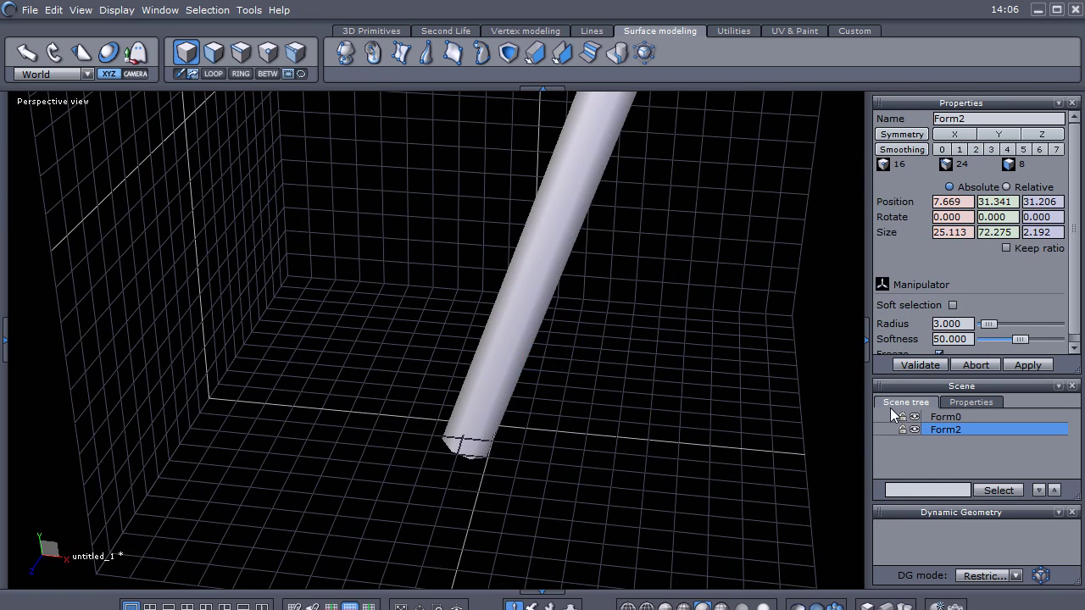
- Delete the two remaining objects to empty the scene
{"action": "left_click", "coordinate": [959, 419]}
{"action": "key", "text": "Delete"}
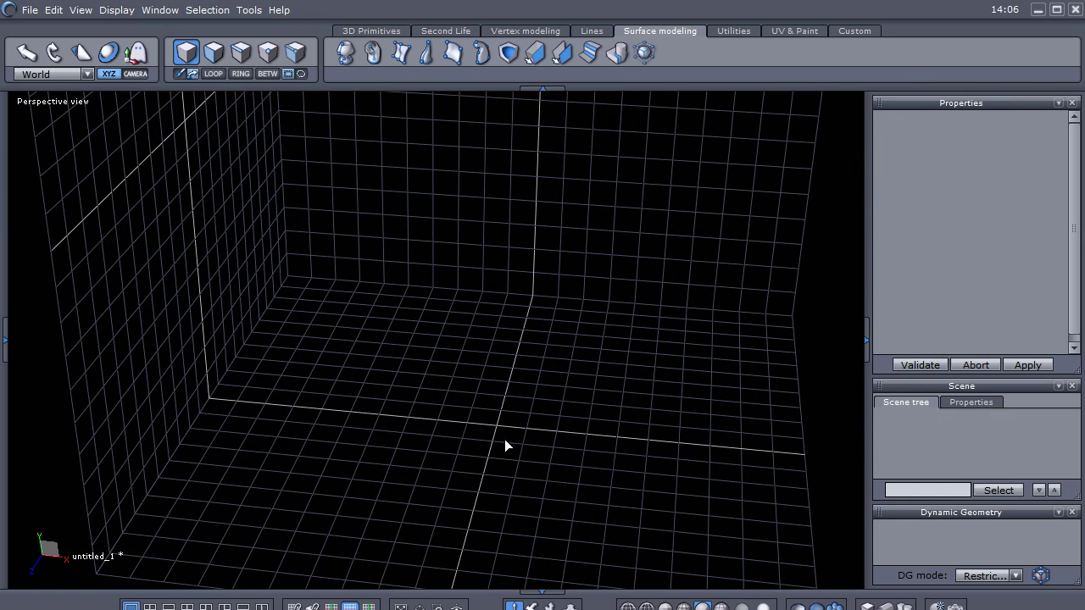
- Draw an arched curve from four control points in the front plane, about 86.6 wide and 38.5 high, with a range of 5
{"action": "key", "text": "5"}
{"action": "middle_click_drag", "start_coordinate": [504, 302], "coordinate": [447, 434]}
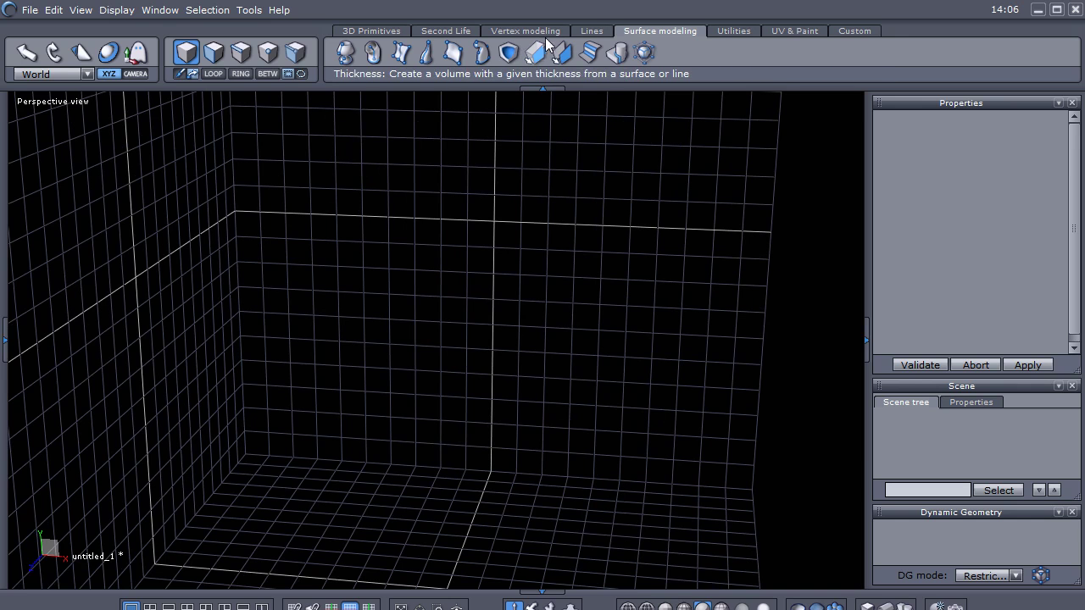
{"action": "middle_click_drag", "start_coordinate": [481, 237], "coordinate": [498, 215]}
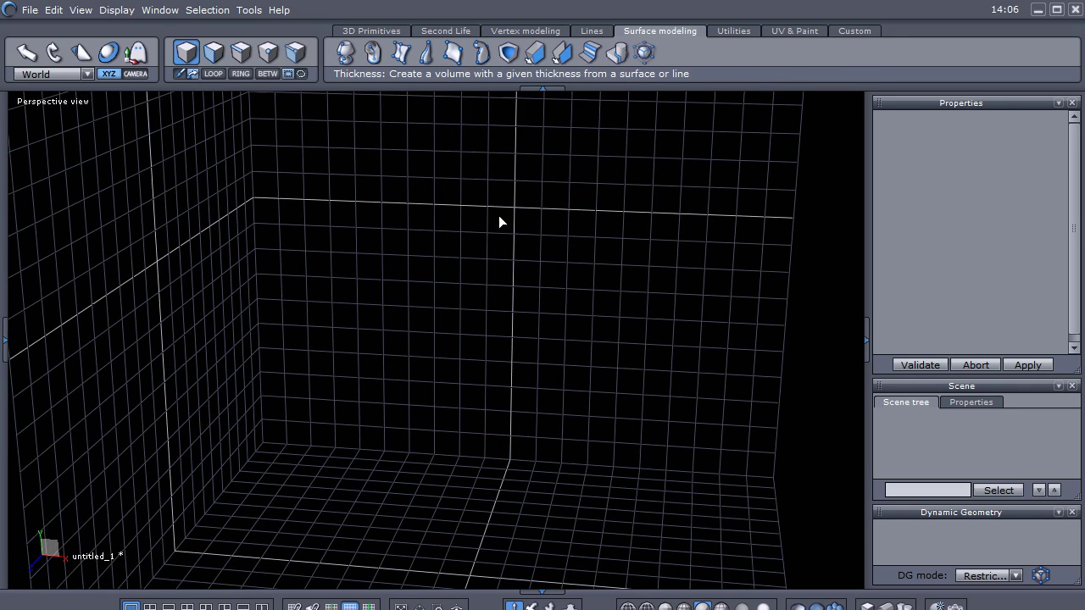
{"action": "left_click", "coordinate": [590, 31]}
{"action": "middle_click_drag", "start_coordinate": [322, 286], "coordinate": [364, 259]}
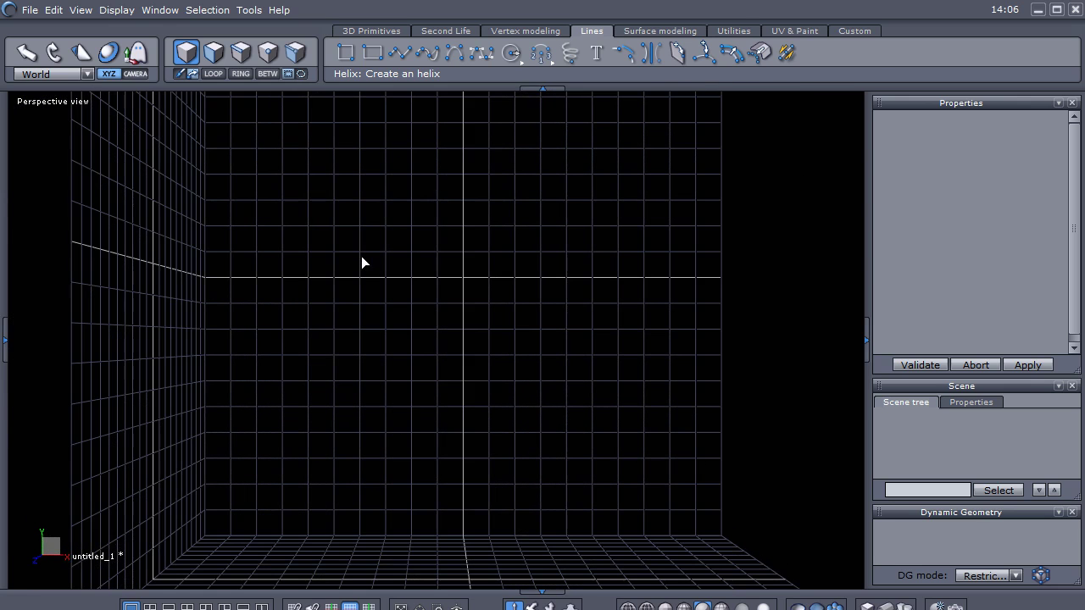
{"action": "left_click", "coordinate": [465, 53]}
{"action": "left_click", "coordinate": [263, 494]}
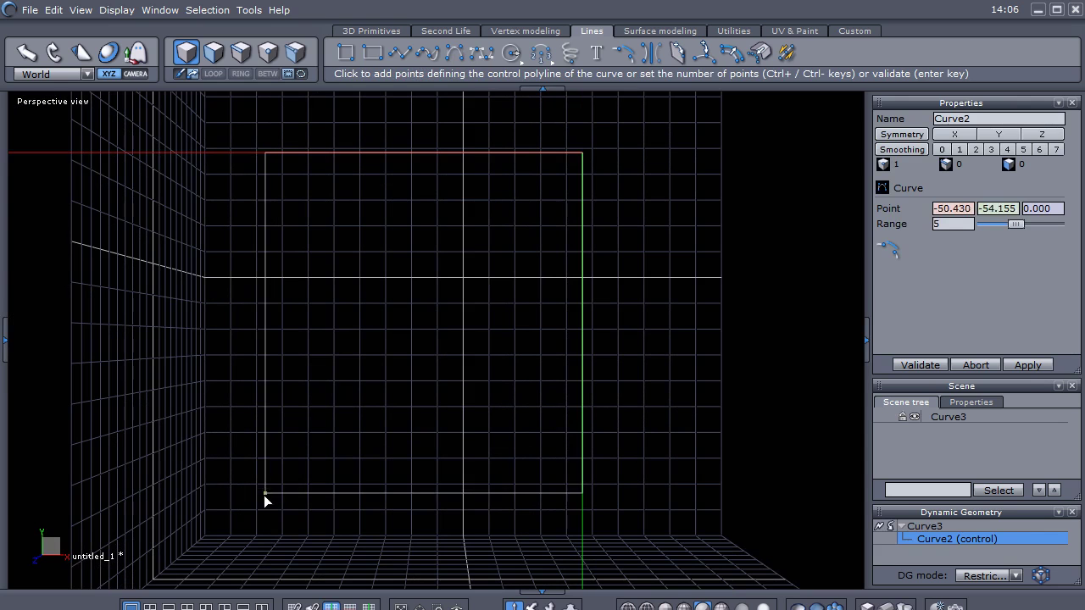
{"action": "left_click", "coordinate": [438, 247]}
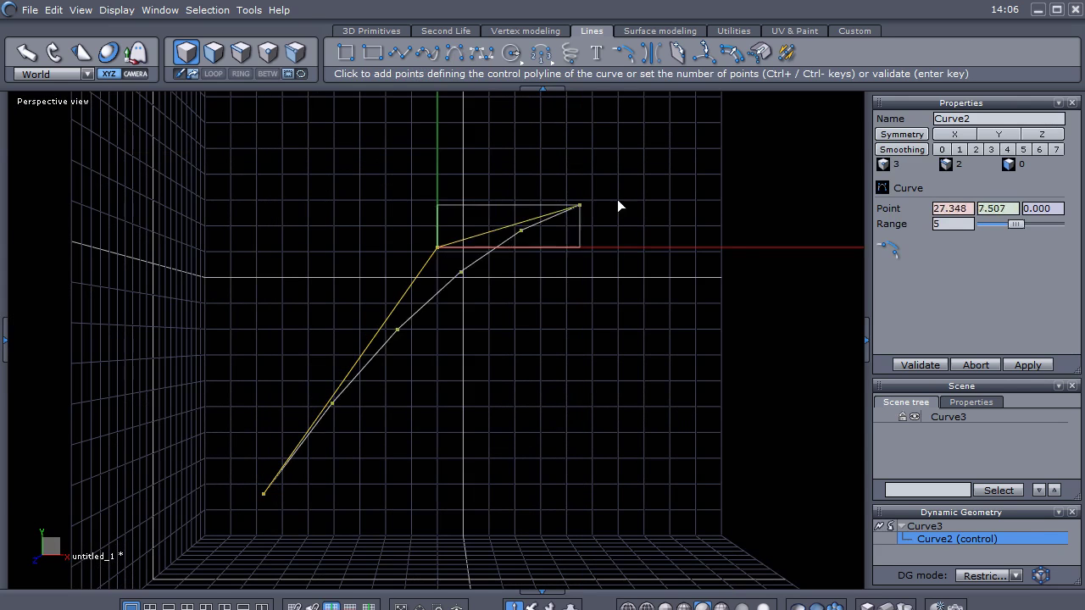
{"action": "left_click", "coordinate": [754, 254]}
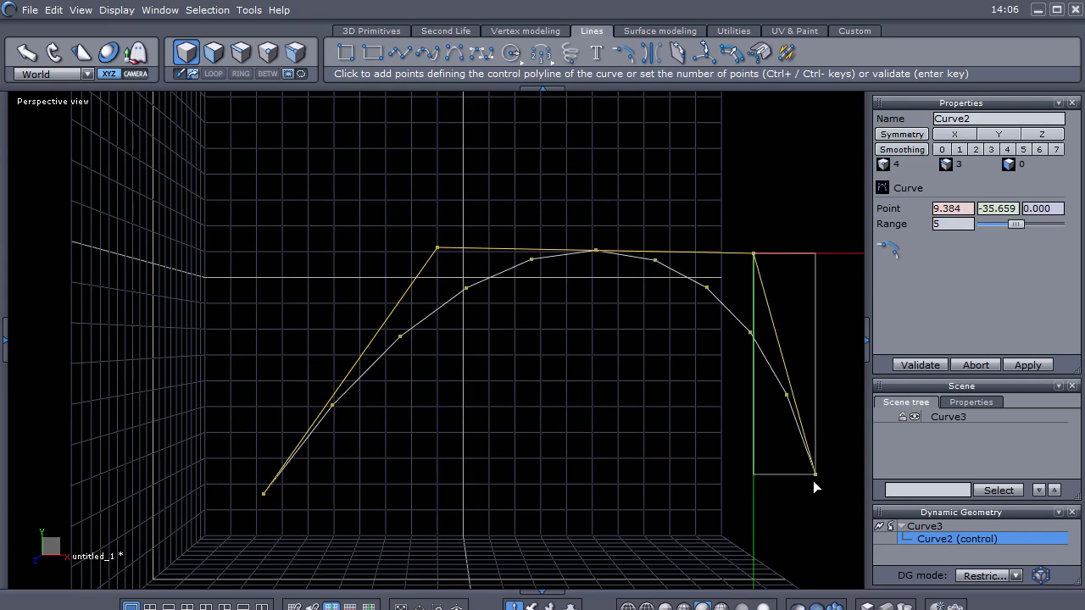
{"action": "left_click", "coordinate": [811, 491]}
{"action": "key", "text": "Return"}
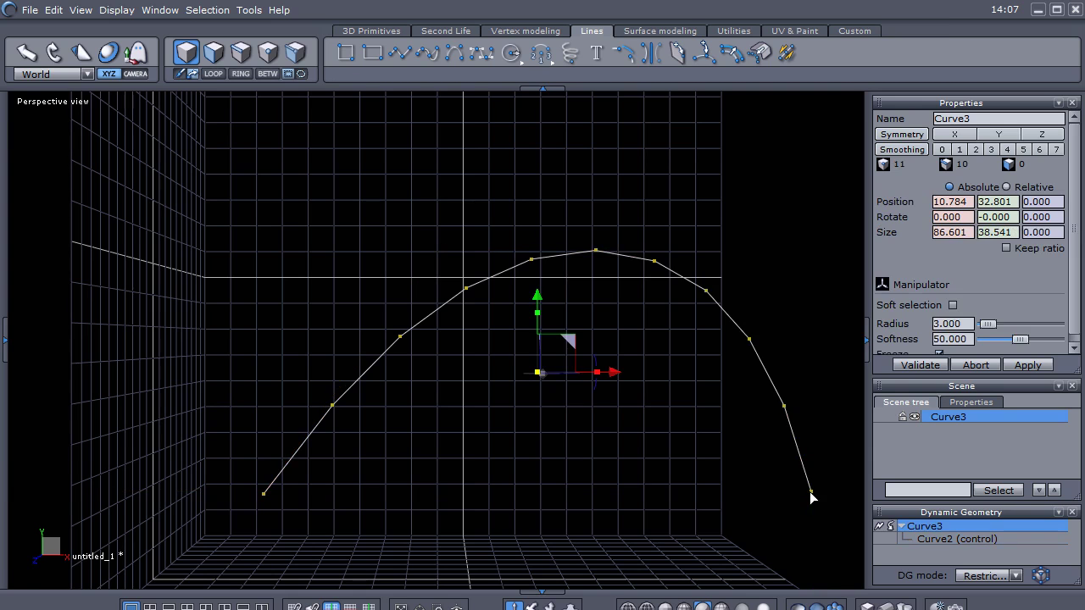
- Apply Thickness to the arched curve with a value of 5.029 and 8 points
{"action": "middle_click_drag", "start_coordinate": [474, 487], "coordinate": [467, 484]}
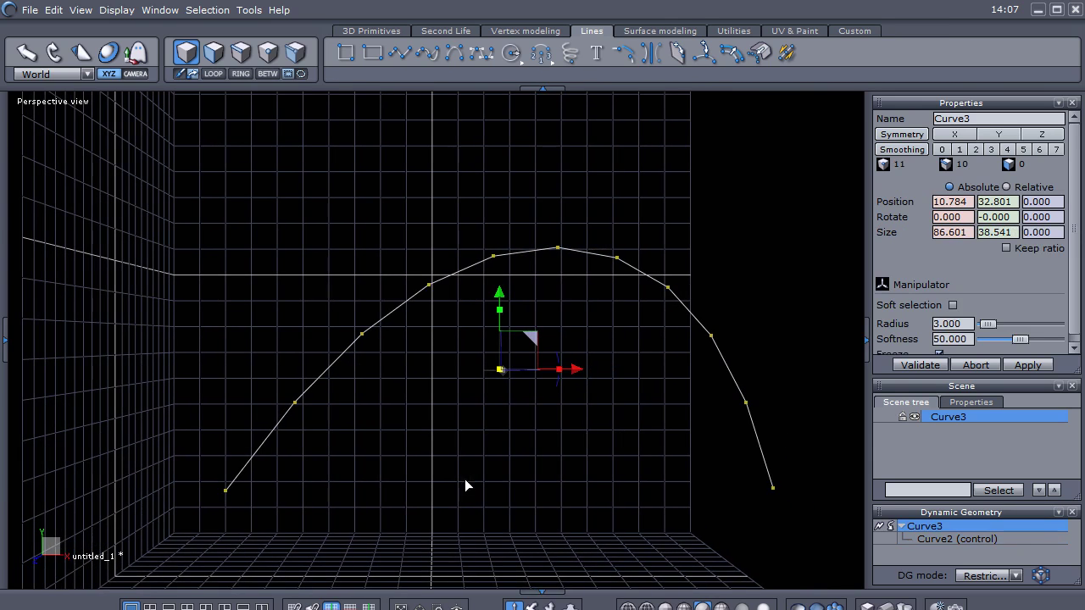
{"action": "left_click", "coordinate": [653, 33]}
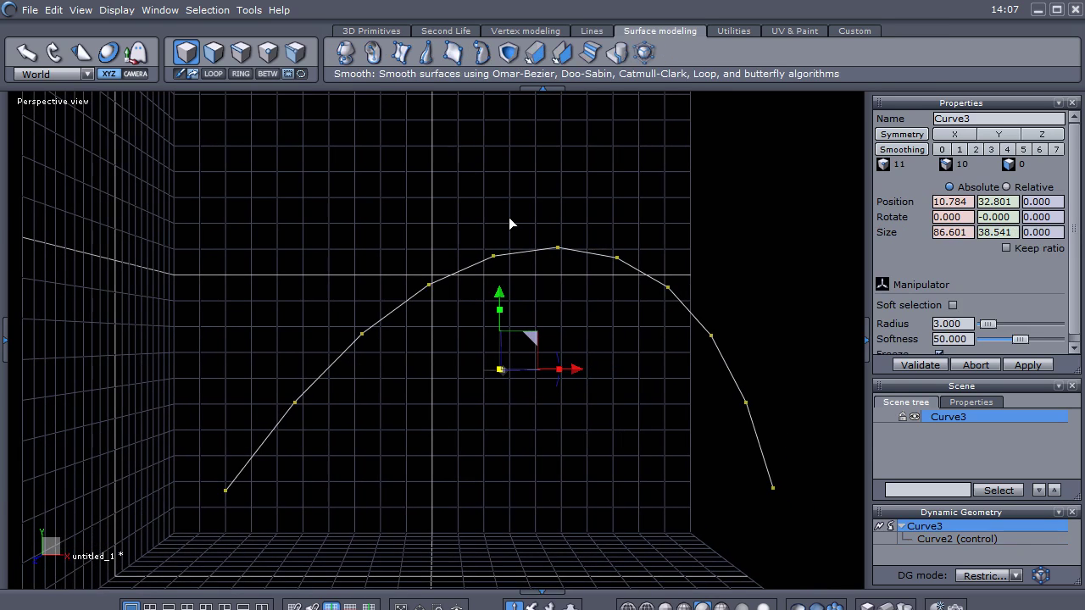
{"action": "left_click", "coordinate": [534, 52]}
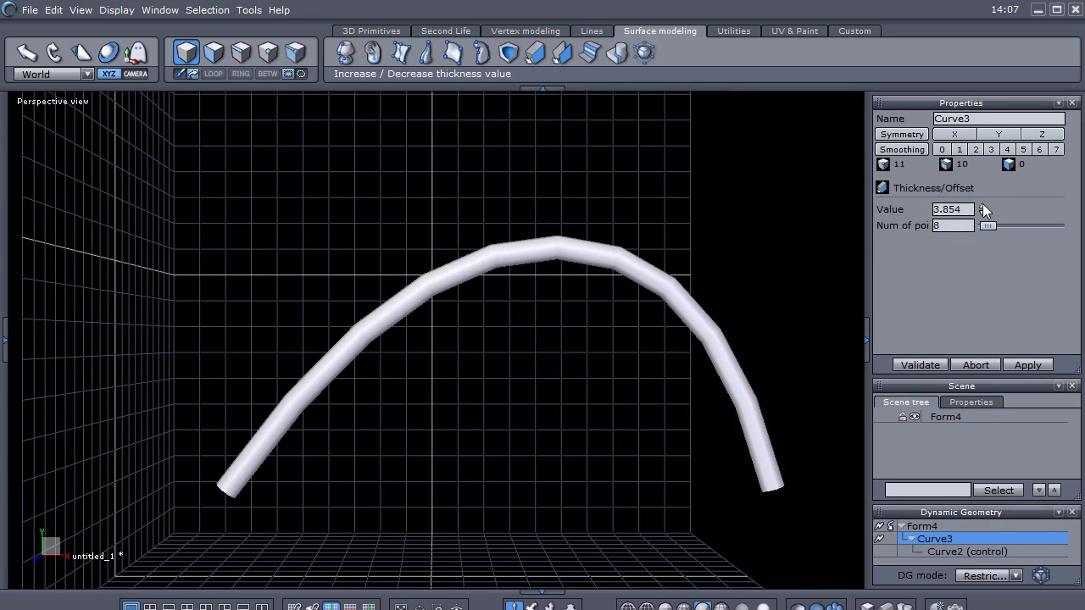
{"action": "left_click_drag", "start_coordinate": [982, 206], "coordinate": [982, 91]}
{"action": "left_click_drag", "start_coordinate": [982, 181], "coordinate": [984, 211]}
{"action": "middle_click_drag", "start_coordinate": [655, 509], "coordinate": [643, 491]}
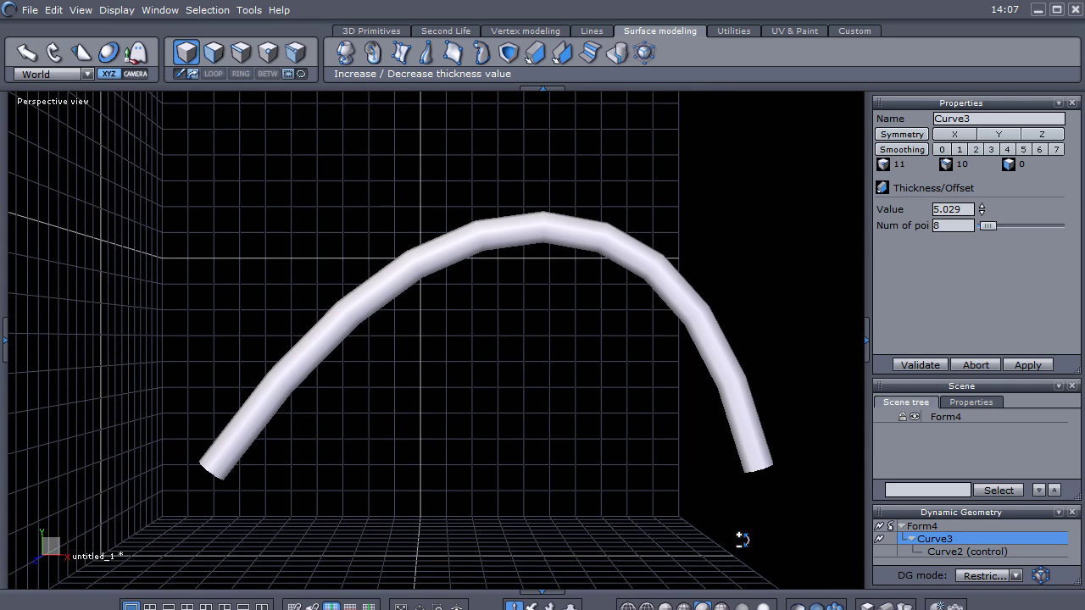
{"action": "middle_click_drag", "start_coordinate": [473, 380], "coordinate": [453, 397]}
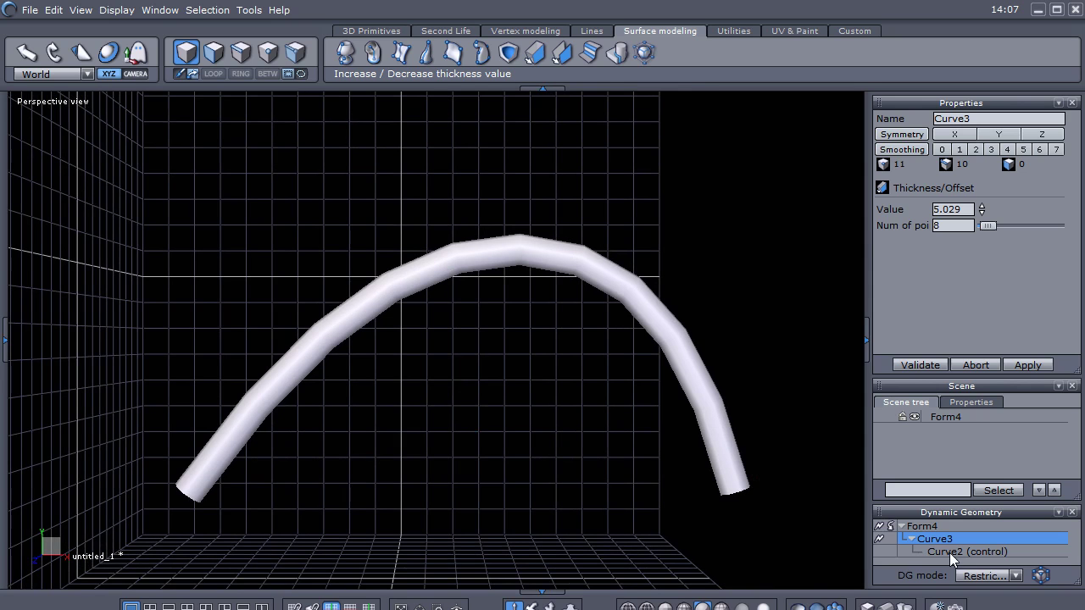
- Enlarge the Dynamic Geometry panel, select the control curve Curve2 in point mode, and dock the panel between Properties and Scene
{"action": "left_click_drag", "start_coordinate": [958, 512], "coordinate": [714, 104]}
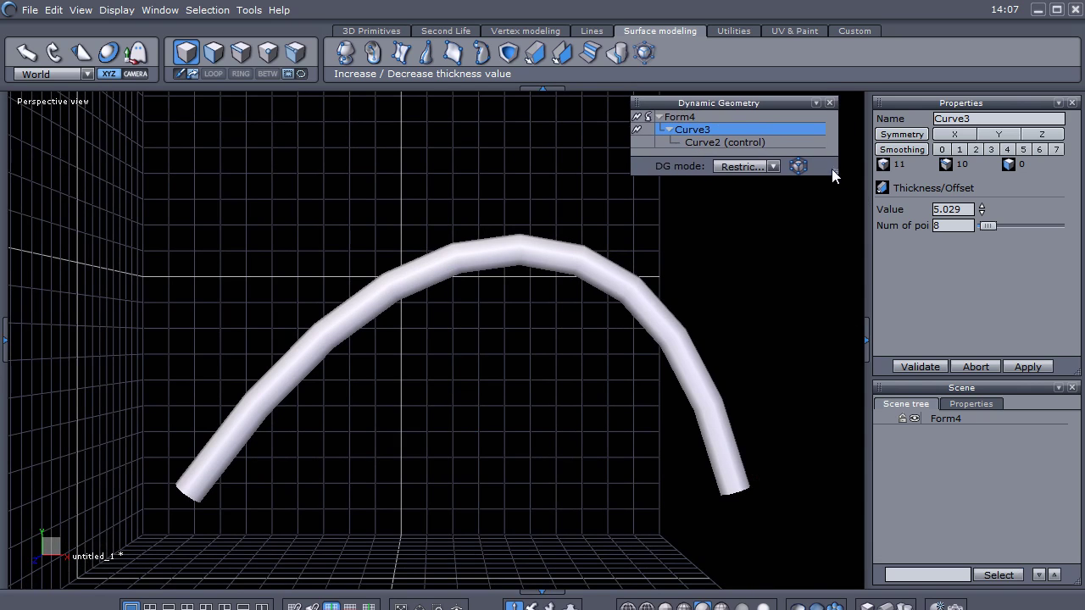
{"action": "left_click_drag", "start_coordinate": [836, 176], "coordinate": [838, 323]}
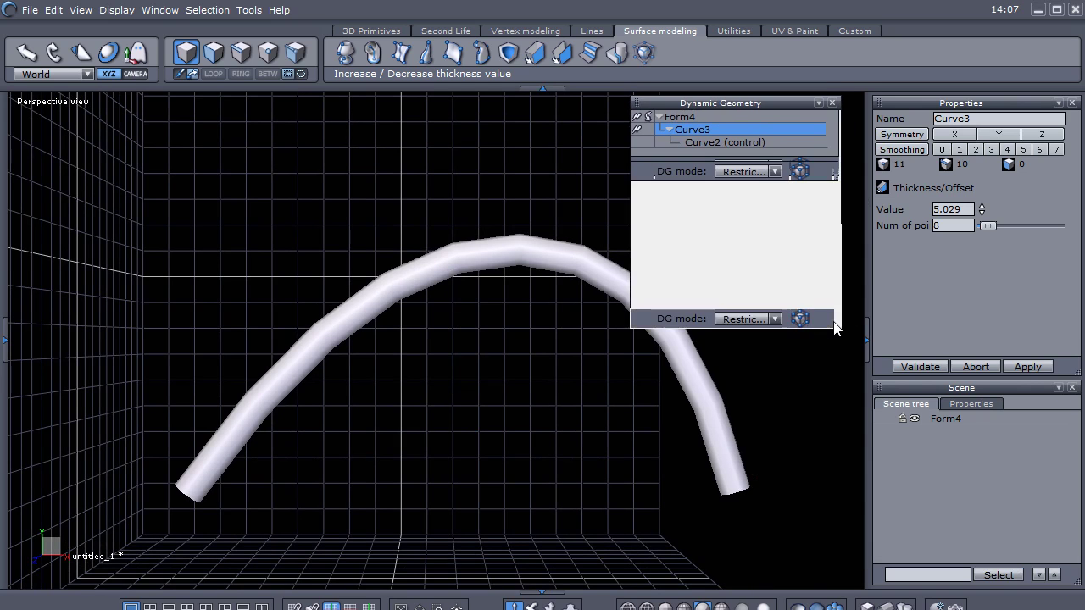
{"action": "left_click", "coordinate": [741, 143]}
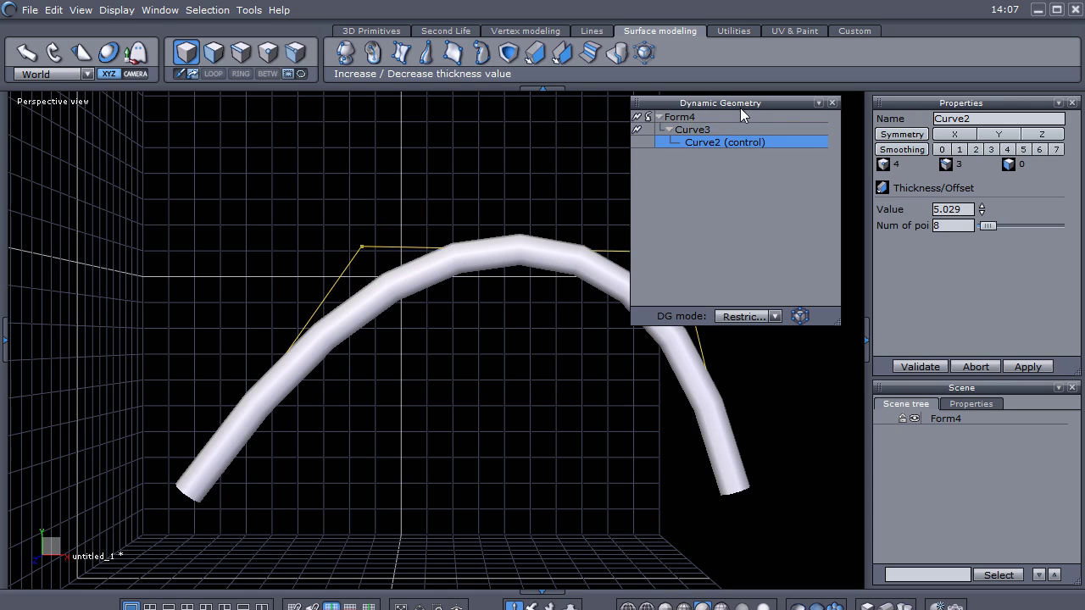
{"action": "left_click_drag", "start_coordinate": [740, 107], "coordinate": [1011, 172]}
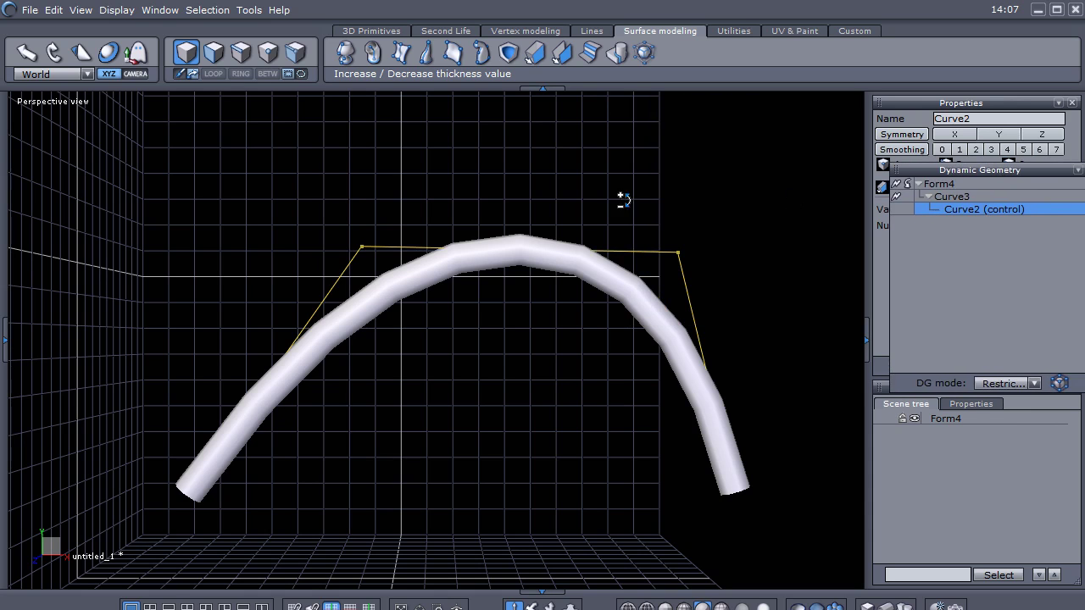
{"action": "left_click", "coordinate": [262, 53]}
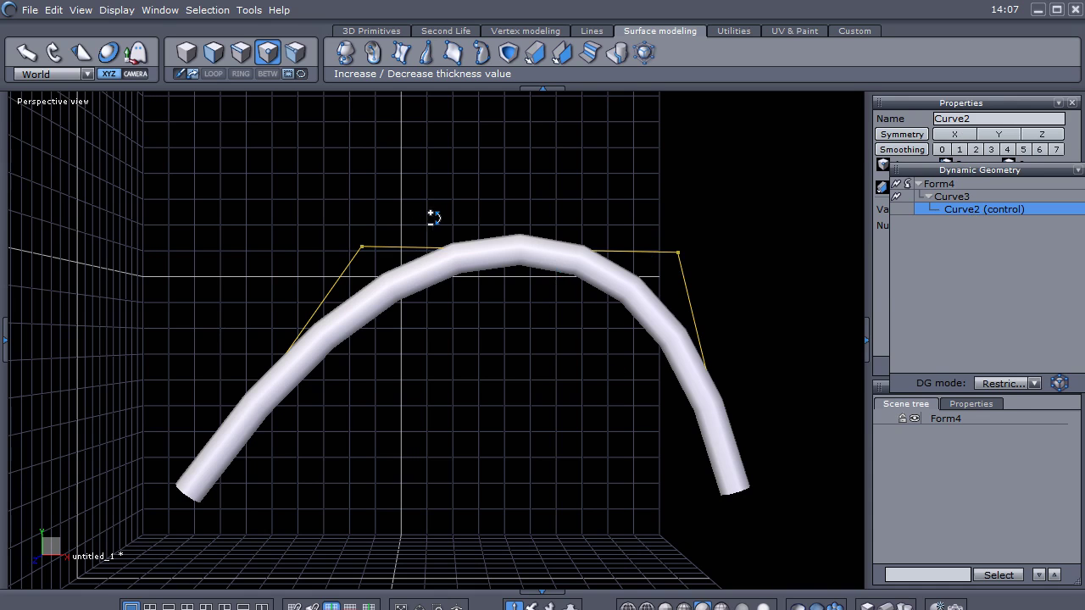
{"action": "left_click_drag", "start_coordinate": [928, 177], "coordinate": [967, 369]}
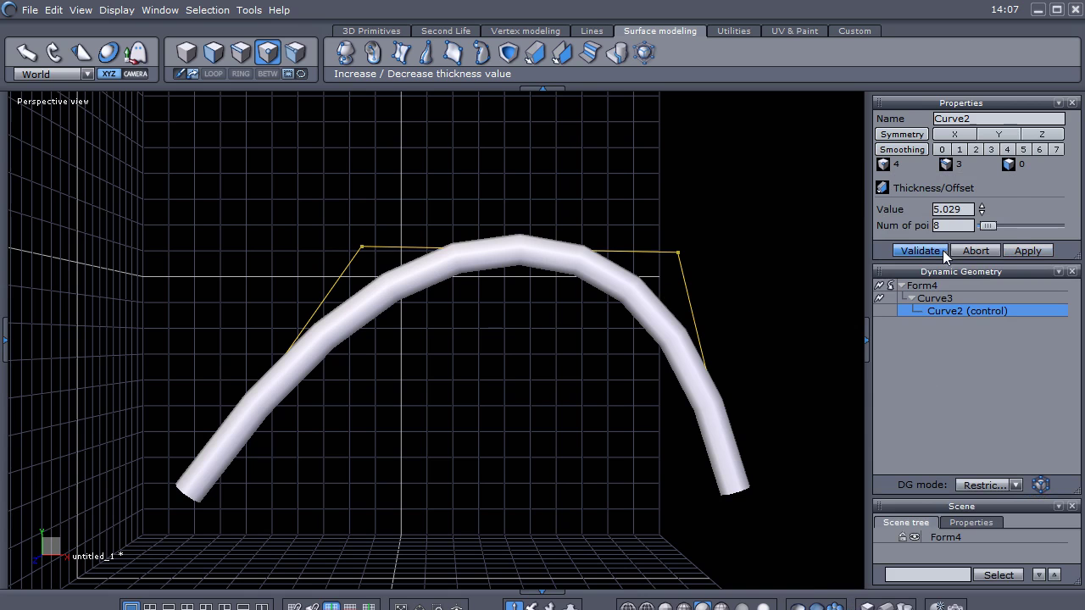
- Validate the arched tube, inspect it from several angles, and undo the Thickness operation
{"action": "left_click", "coordinate": [917, 250]}
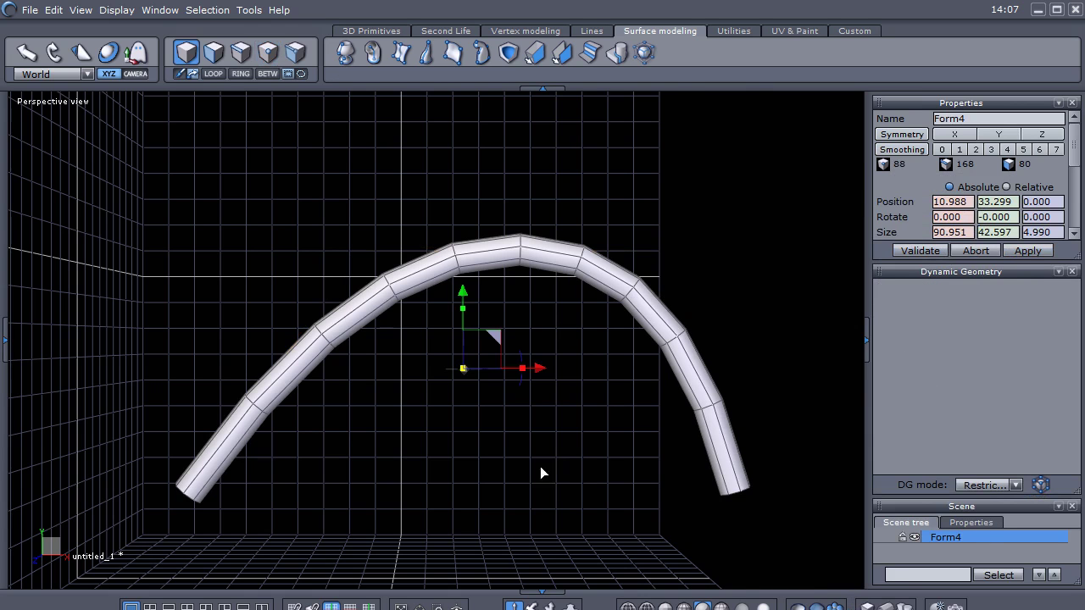
{"action": "scroll", "coordinate": [402, 373], "scroll_direction": "up", "scroll_amount": 3}
{"action": "scroll", "coordinate": [402, 372], "scroll_direction": "down", "scroll_amount": 4}
{"action": "middle_click_drag", "start_coordinate": [537, 425], "coordinate": [575, 469]}
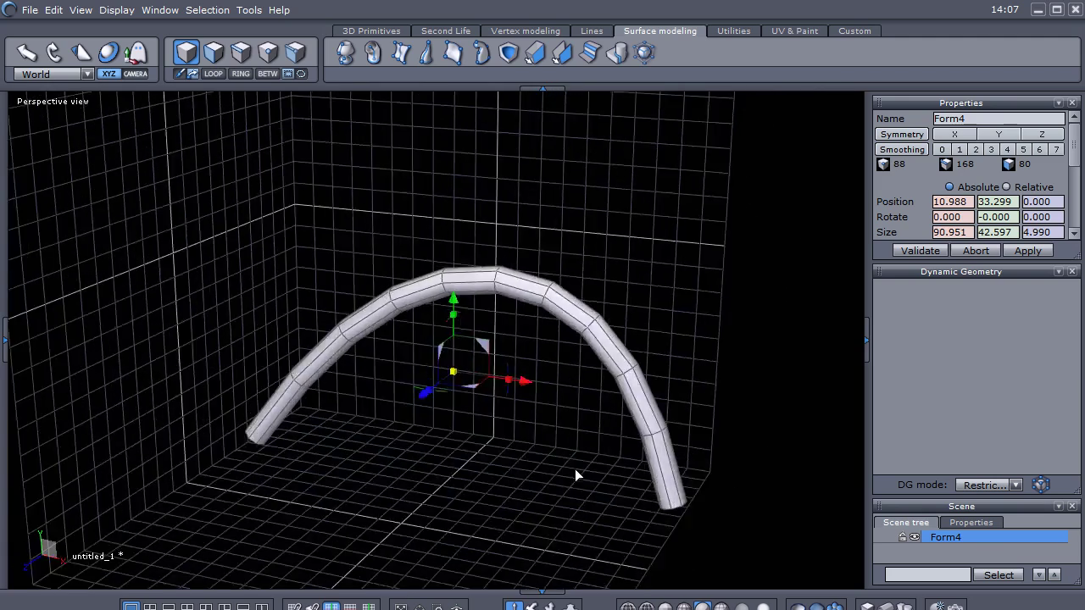
{"action": "right_click_drag", "start_coordinate": [575, 469], "coordinate": [561, 385]}
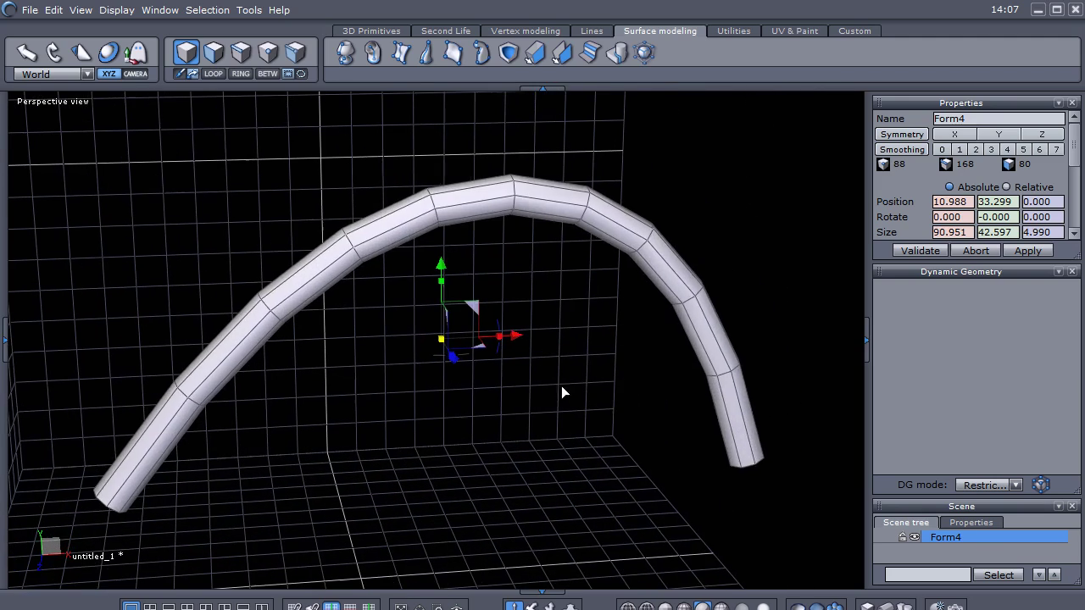
{"action": "key", "text": "ctrl+z"}
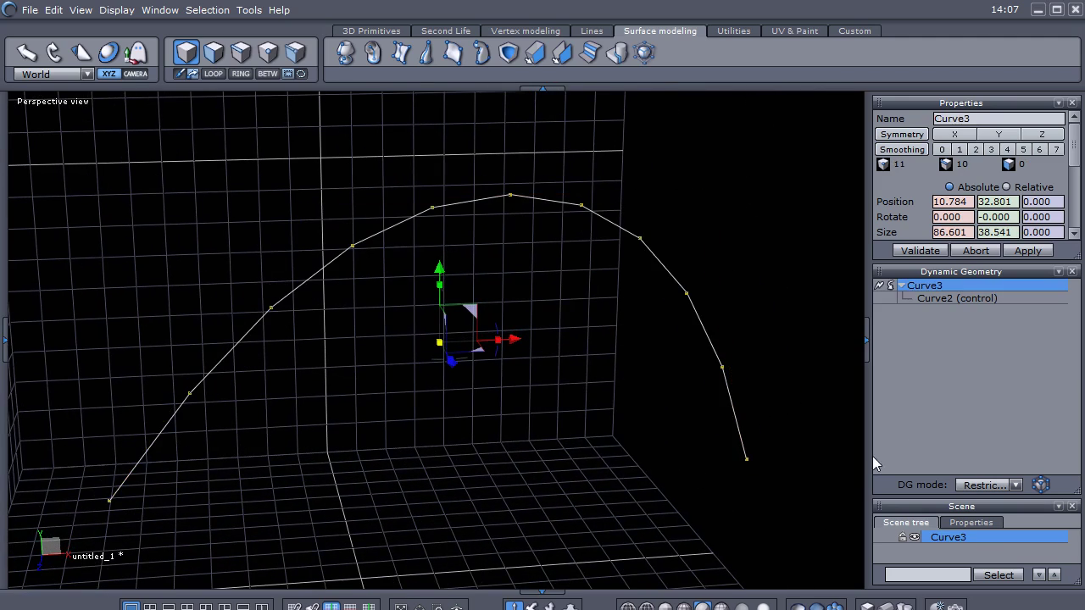
- Move the upper-right point of control curve Curve2 to about X 40.8, Y 53.4 in point mode
{"action": "left_click", "coordinate": [953, 298]}
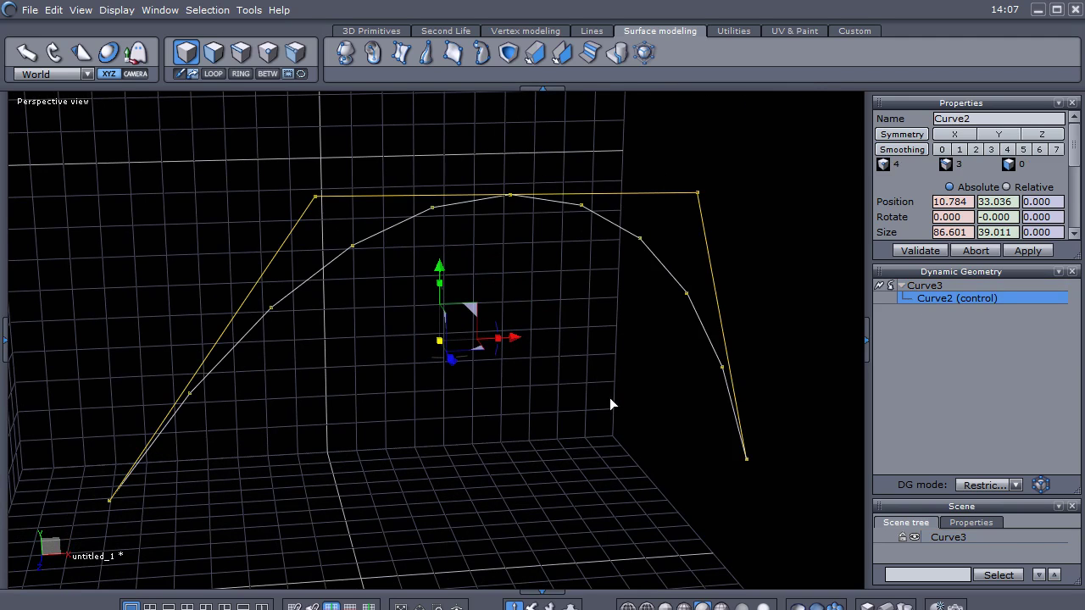
{"action": "left_click", "coordinate": [268, 52]}
{"action": "left_click", "coordinate": [697, 193]}
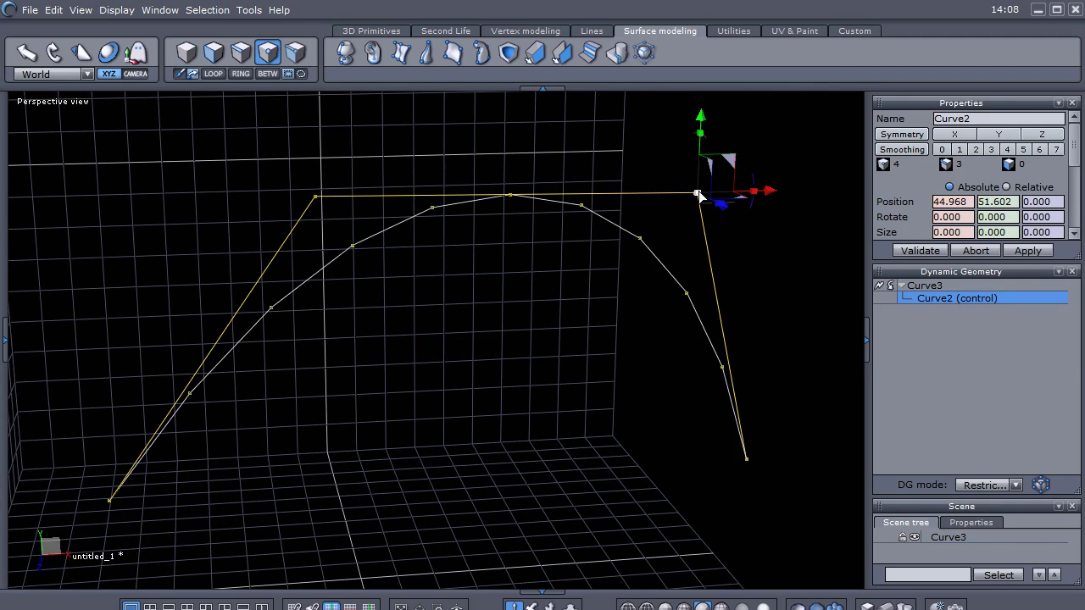
{"action": "left_click_drag", "start_coordinate": [731, 165], "coordinate": [700, 151]}
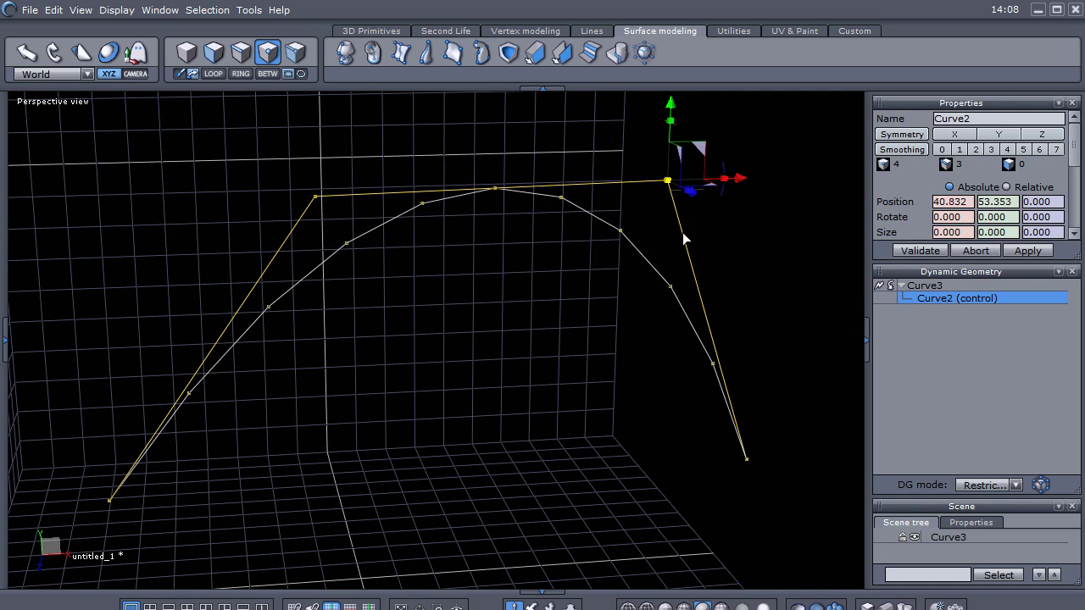
- Try Thickness on the control curve with a value of 4.432, and collapse the dynamic geometry of Curve3
{"action": "left_click", "coordinate": [535, 53]}
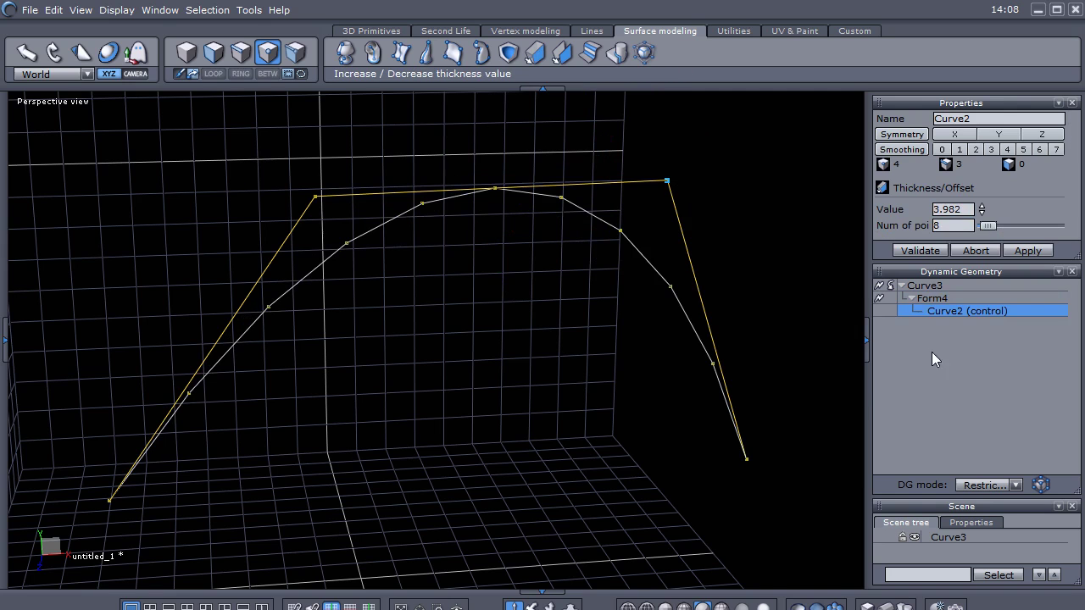
{"action": "left_click_drag", "start_coordinate": [982, 207], "coordinate": [983, 193]}
{"action": "left_click", "coordinate": [881, 288]}
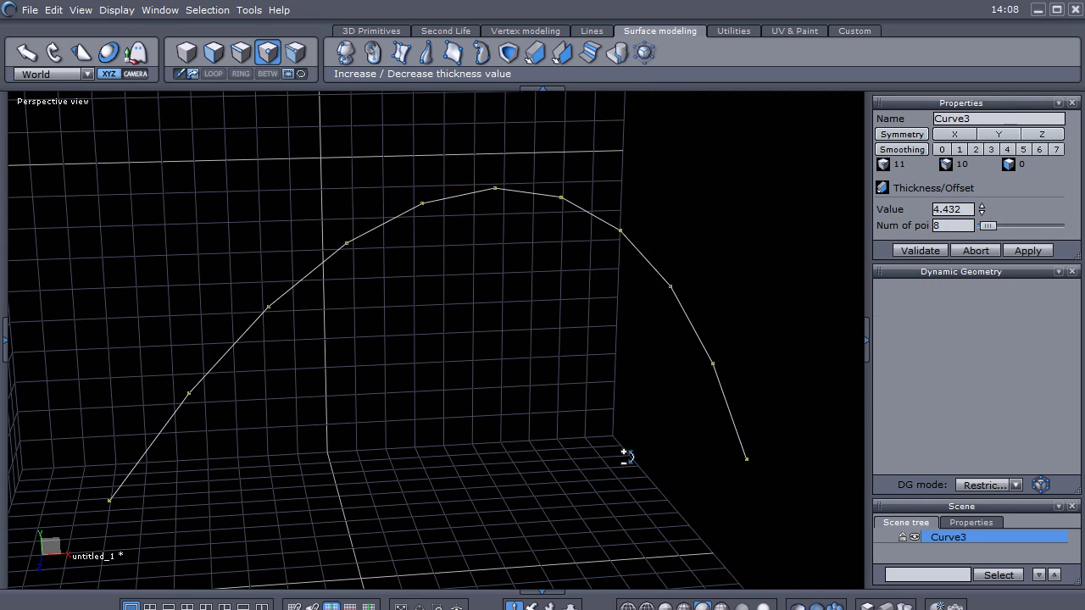
- Apply Thickness to the collapsed curve with a value of 4.492 and 8 points, and validate the tube
{"action": "middle_click_drag", "start_coordinate": [638, 439], "coordinate": [628, 443]}
{"action": "left_click", "coordinate": [562, 52]}
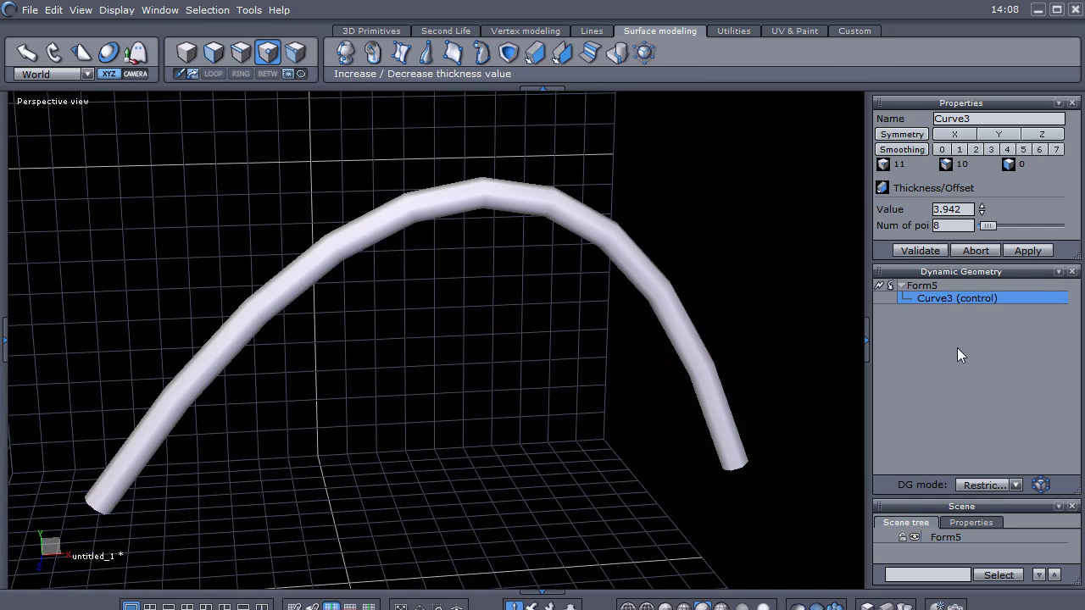
{"action": "middle_click_drag", "start_coordinate": [560, 460], "coordinate": [737, 405]}
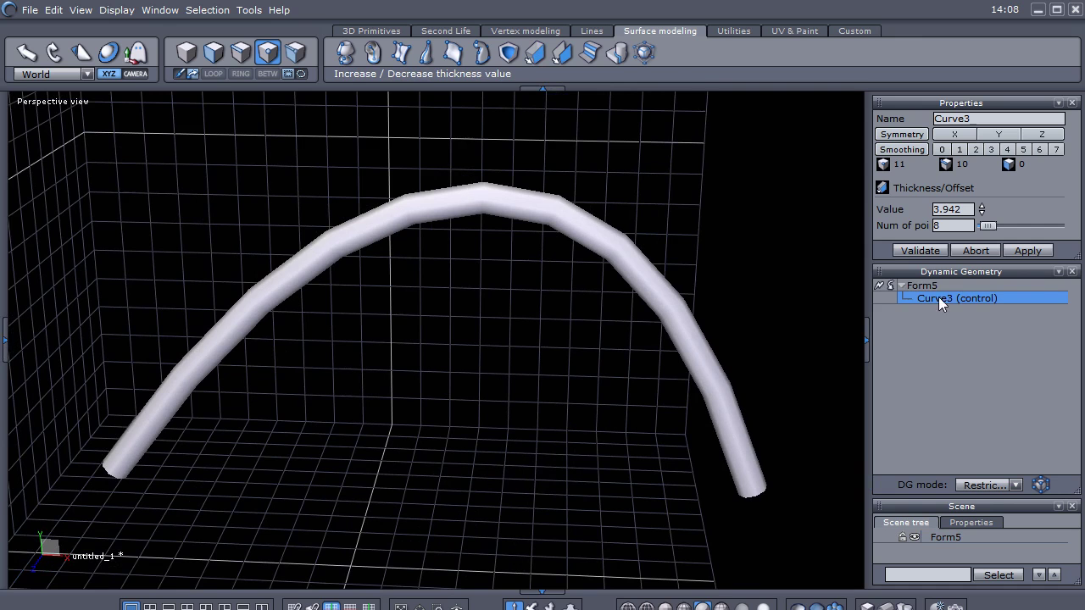
{"action": "middle_click_drag", "start_coordinate": [467, 499], "coordinate": [676, 484]}
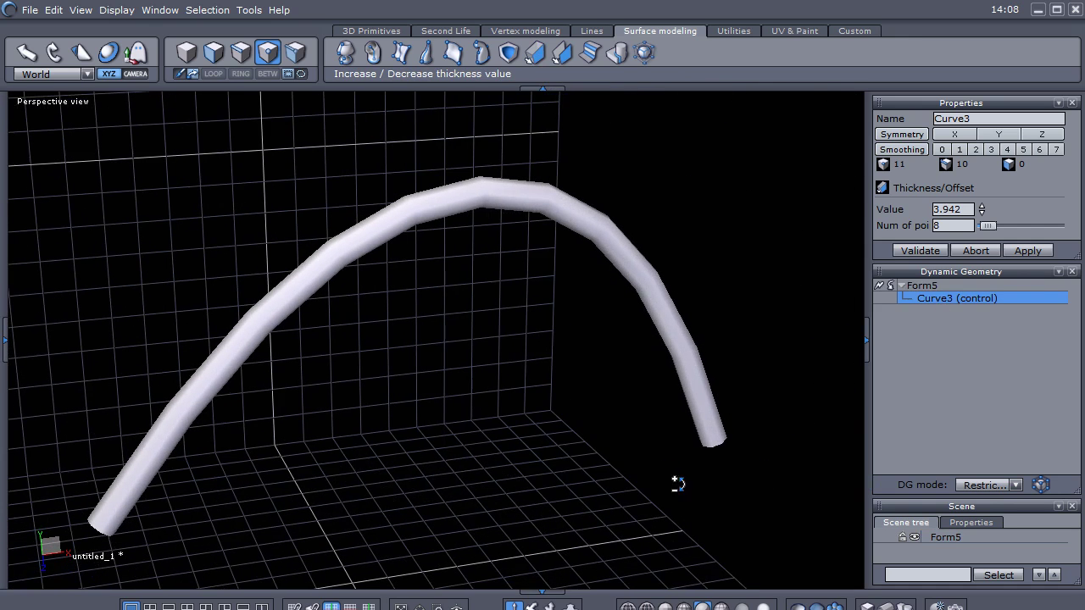
{"action": "left_click_drag", "start_coordinate": [984, 210], "coordinate": [787, 400]}
{"action": "middle_click_drag", "start_coordinate": [787, 401], "coordinate": [703, 399]}
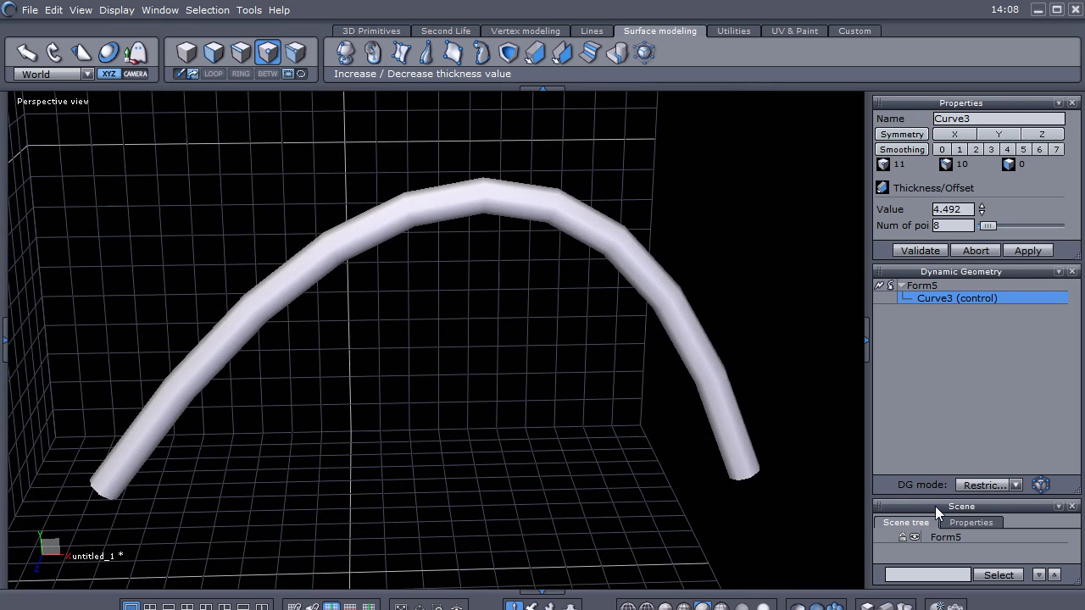
{"action": "left_click", "coordinate": [919, 250]}
- Switch to object selection mode and delete the arched tube
{"action": "middle_click_drag", "start_coordinate": [721, 367], "coordinate": [543, 465]}
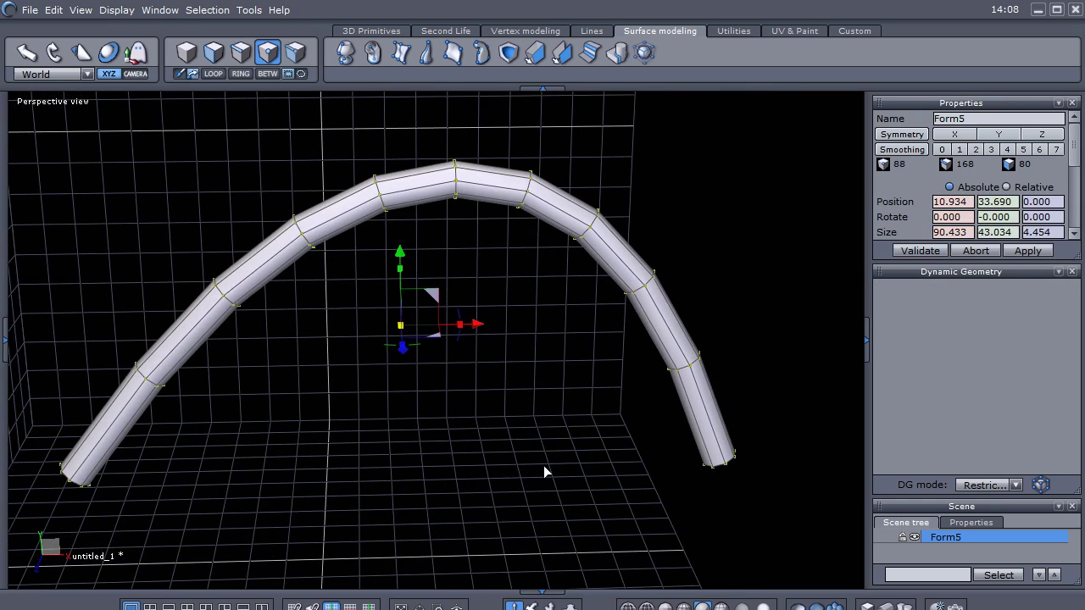
{"action": "key", "text": "2"}
{"action": "middle_click_drag", "start_coordinate": [455, 436], "coordinate": [458, 471]}
{"action": "scroll", "coordinate": [471, 449], "scroll_direction": "down", "scroll_amount": 2}
{"action": "right_click", "coordinate": [458, 472]}
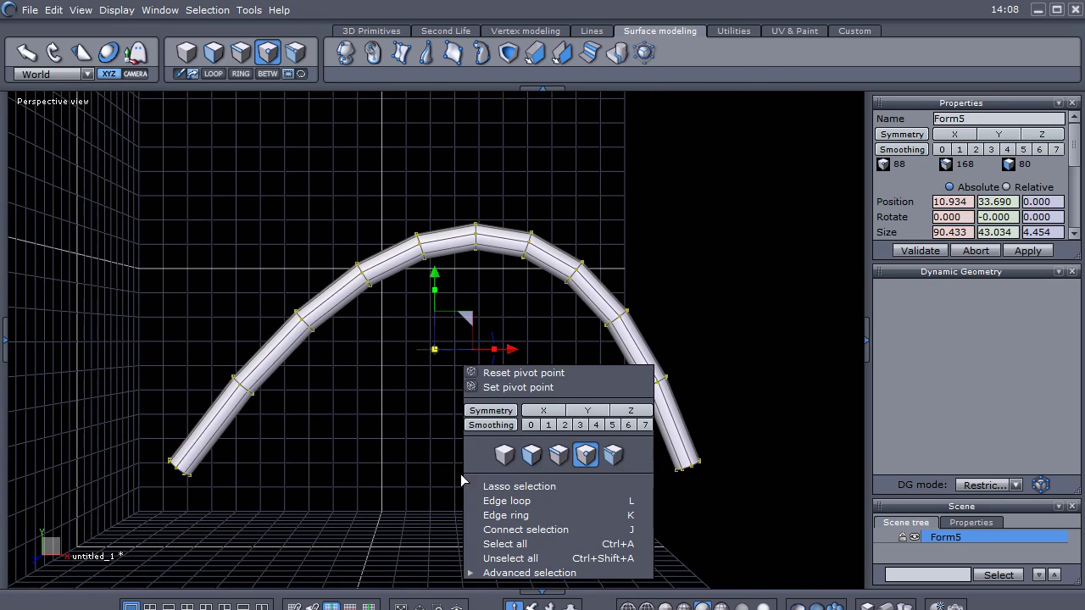
{"action": "left_click", "coordinate": [506, 455]}
{"action": "key", "text": "Delete"}
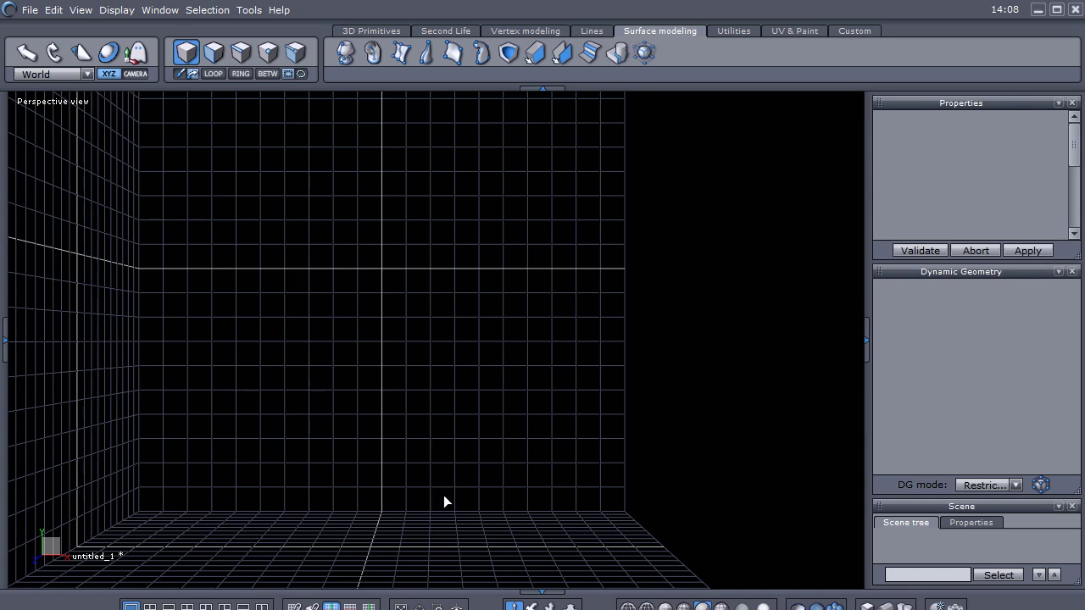
- Create a sphere of about size 22.9 on the ground at about X -25.5, Y 21, and validate it
{"action": "middle_click_drag", "start_coordinate": [588, 459], "coordinate": [448, 493]}
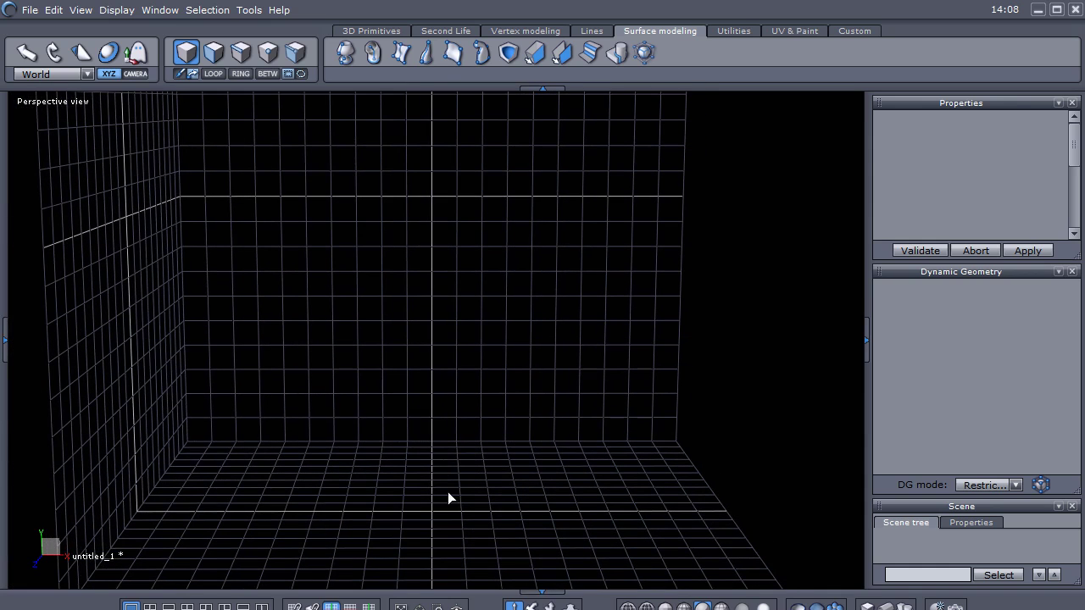
{"action": "left_click", "coordinate": [372, 31]}
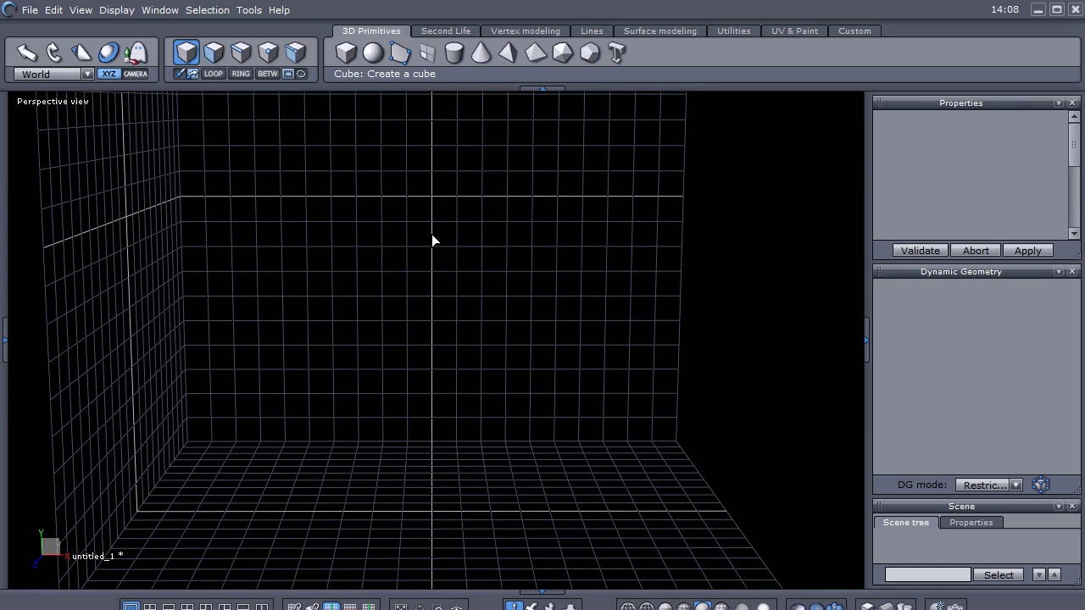
{"action": "mouse_move", "coordinate": [433, 240]}
{"action": "middle_mouse_down"}
{"action": "mouse_move", "coordinate": [431, 225]}
{"action": "mouse_move", "coordinate": [429, 247]}
{"action": "mouse_move", "coordinate": [443, 252]}
{"action": "mouse_move", "coordinate": [431, 252]}
{"action": "middle_mouse_up"}
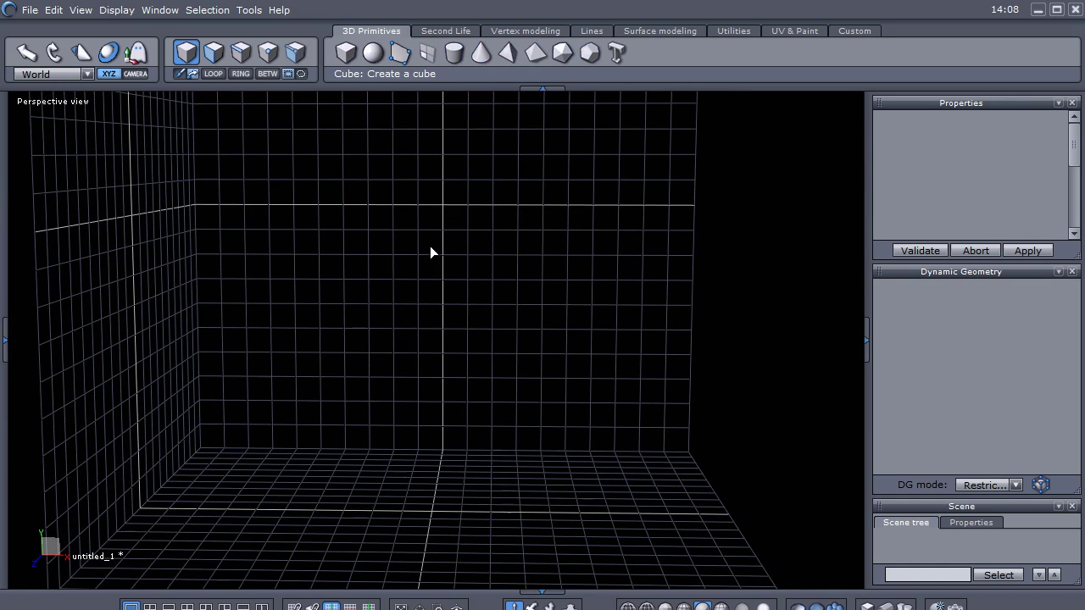
{"action": "left_click", "coordinate": [373, 53]}
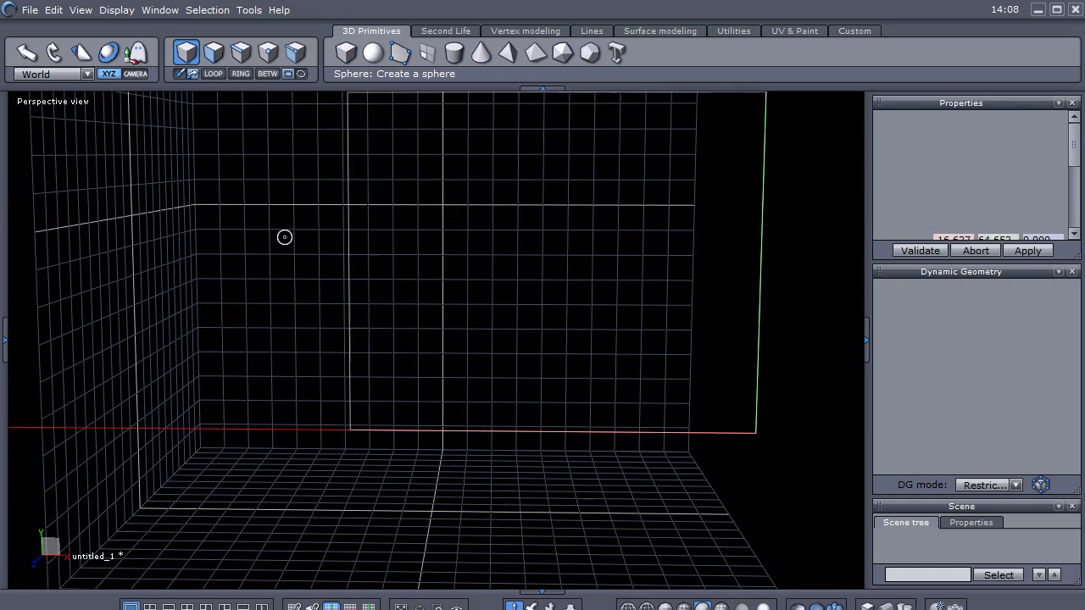
{"action": "left_click", "coordinate": [280, 456]}
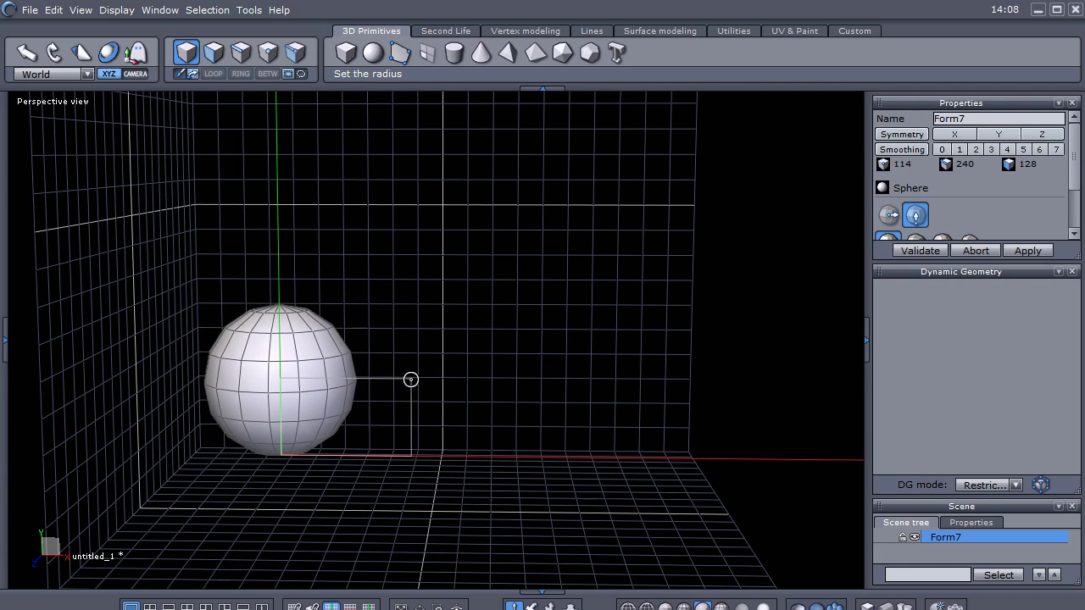
{"action": "left_click", "coordinate": [411, 380]}
{"action": "middle_click_drag", "start_coordinate": [410, 424], "coordinate": [468, 416]}
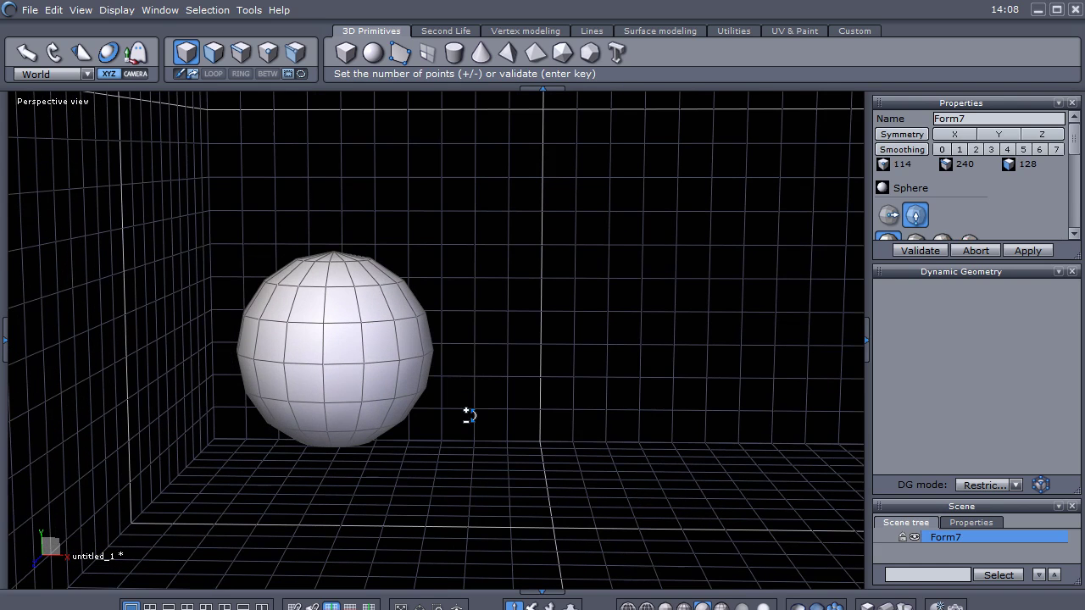
{"action": "key", "text": "KP_0"}
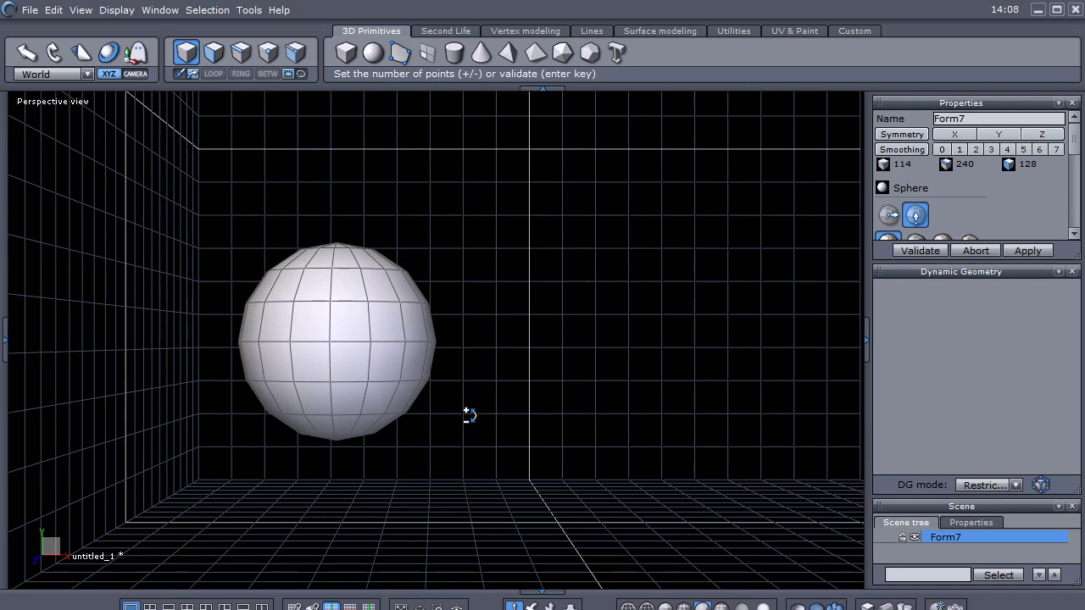
{"action": "left_click", "coordinate": [911, 257]}
{"action": "middle_click_drag", "start_coordinate": [550, 382], "coordinate": [632, 371]}
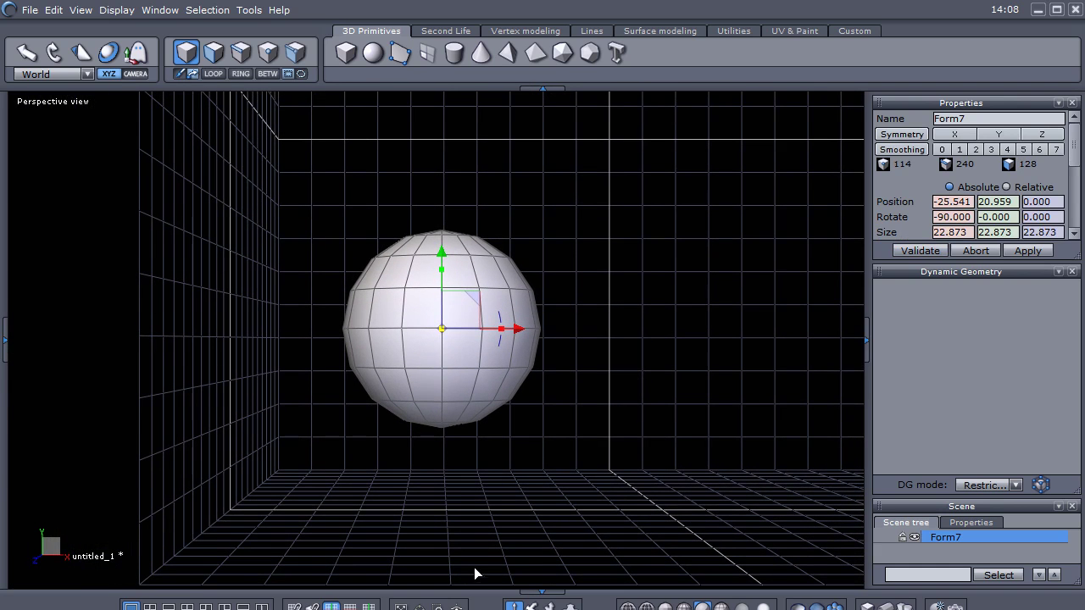
- Switch to wireframe display and face selection mode, and try to area-select the lower half of the sphere
{"action": "key", "text": "1"}
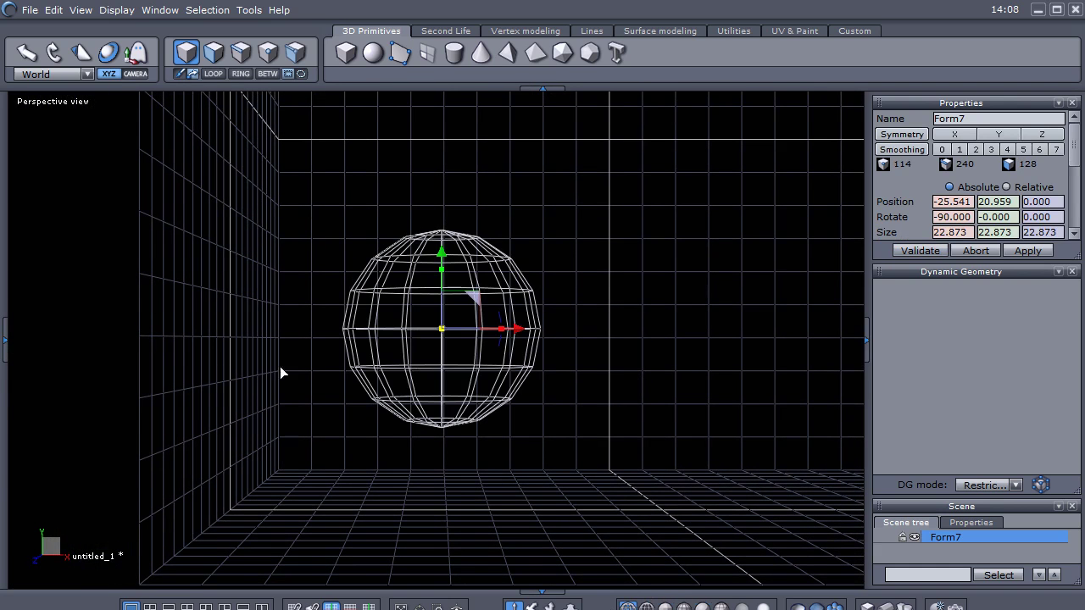
{"action": "left_click_drag", "start_coordinate": [290, 316], "coordinate": [647, 509]}
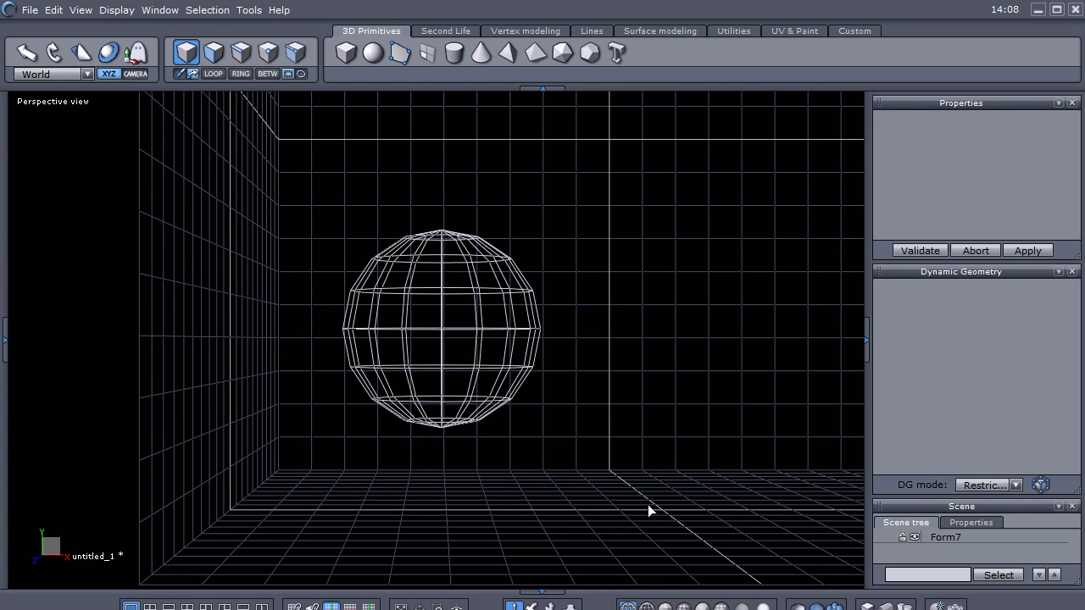
{"action": "left_click", "coordinate": [214, 53]}
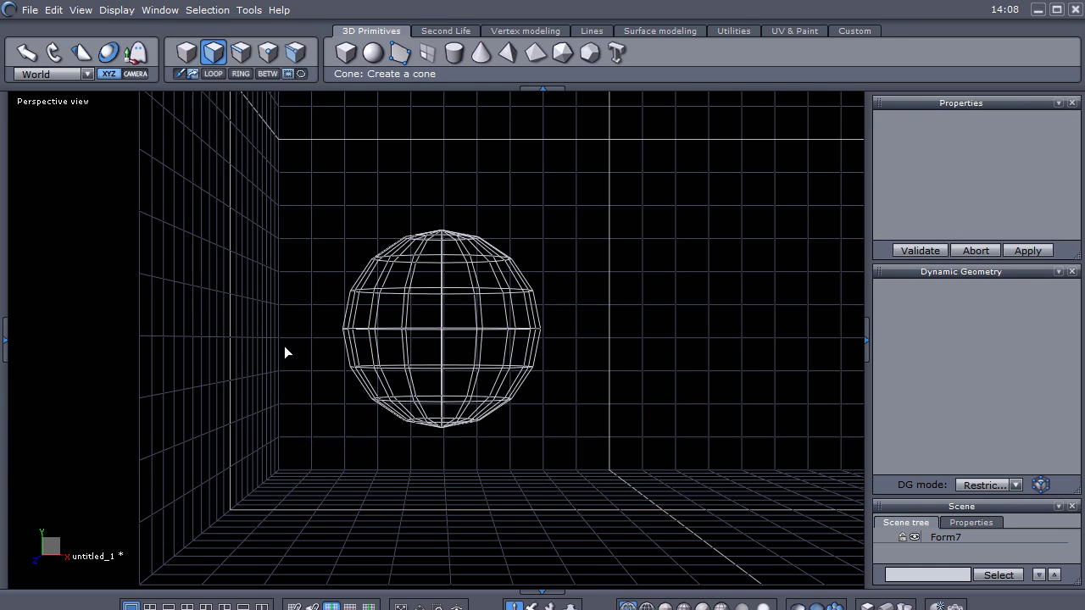
{"action": "left_click_drag", "start_coordinate": [284, 345], "coordinate": [612, 526]}
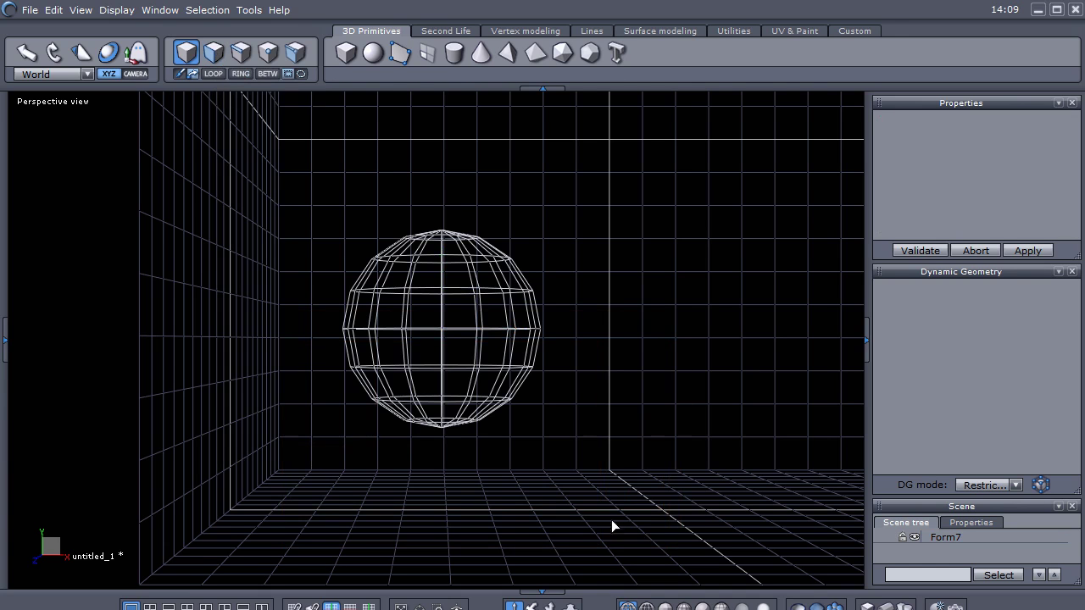
{"action": "left_click", "coordinate": [212, 54]}
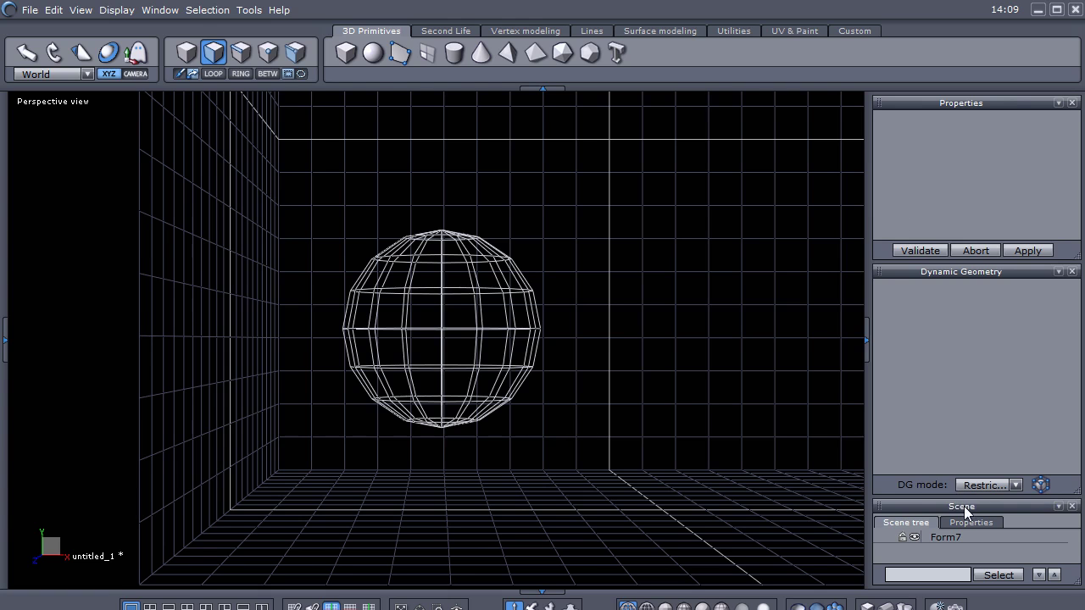
- Move the Scene panel above Dynamic Geometry, enlarge it, and show its scene tree
{"action": "left_click_drag", "start_coordinate": [964, 506], "coordinate": [932, 272]}
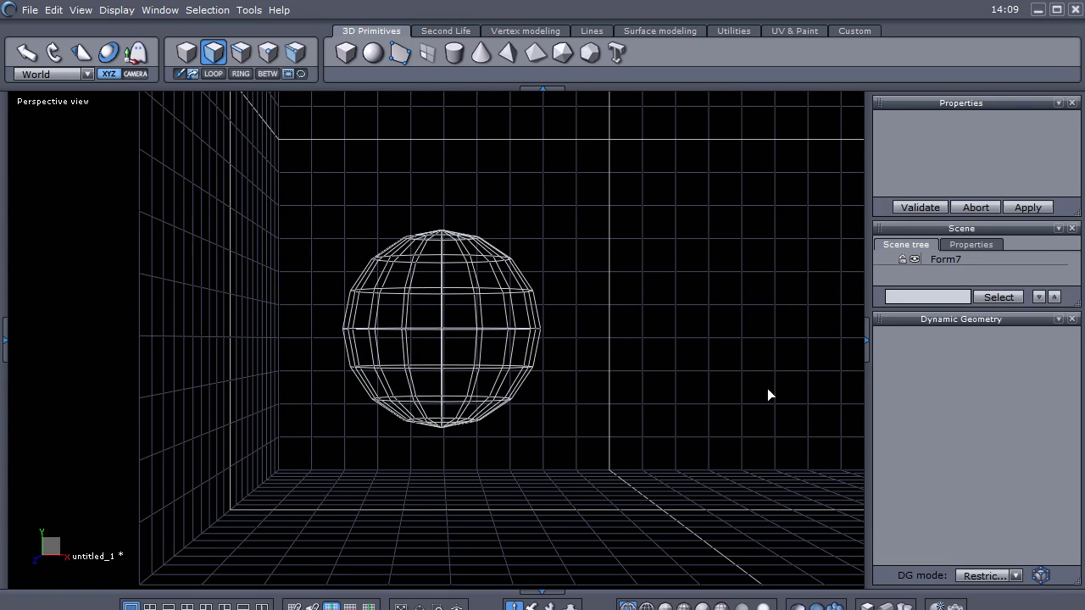
{"action": "left_click", "coordinate": [970, 245]}
{"action": "left_click_drag", "start_coordinate": [963, 319], "coordinate": [968, 489]}
{"action": "left_click", "coordinate": [904, 245]}
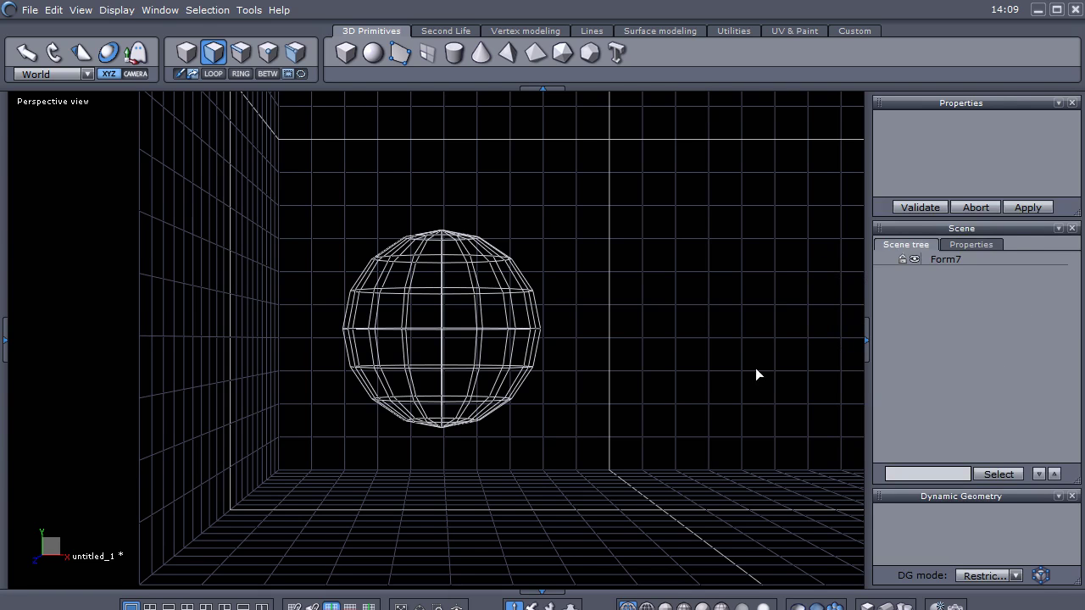
- Select the sphere Form7 in the scene tree, and delete the faces of its lower half
{"action": "left_click", "coordinate": [944, 259]}
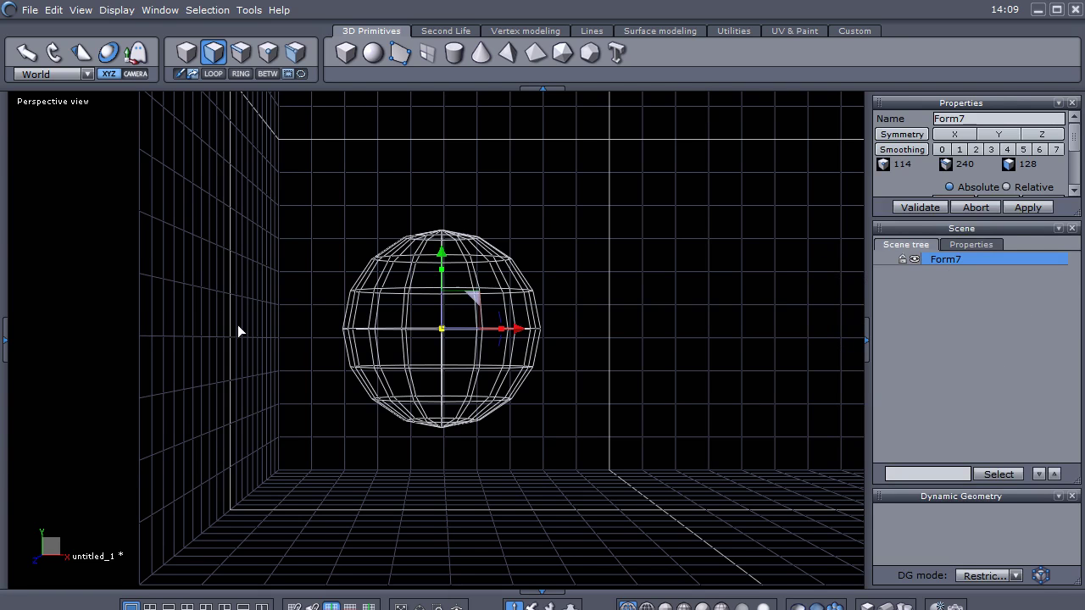
{"action": "left_click_drag", "start_coordinate": [269, 307], "coordinate": [593, 490]}
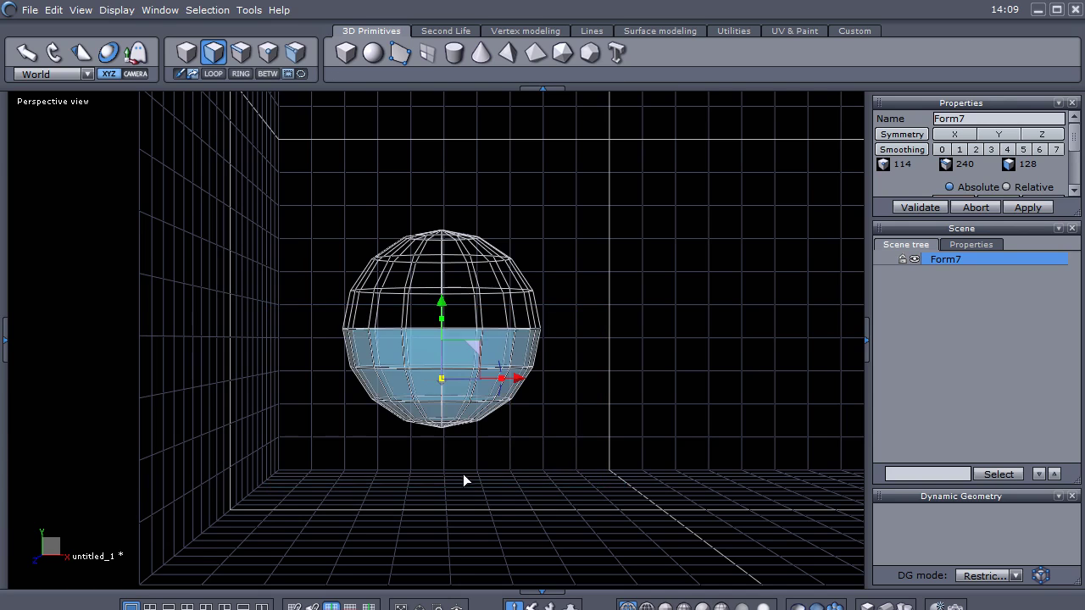
{"action": "key", "text": "Delete"}
- Display the remaining dome as shaded with visible edges
{"action": "right_click_drag", "start_coordinate": [476, 456], "coordinate": [549, 273]}
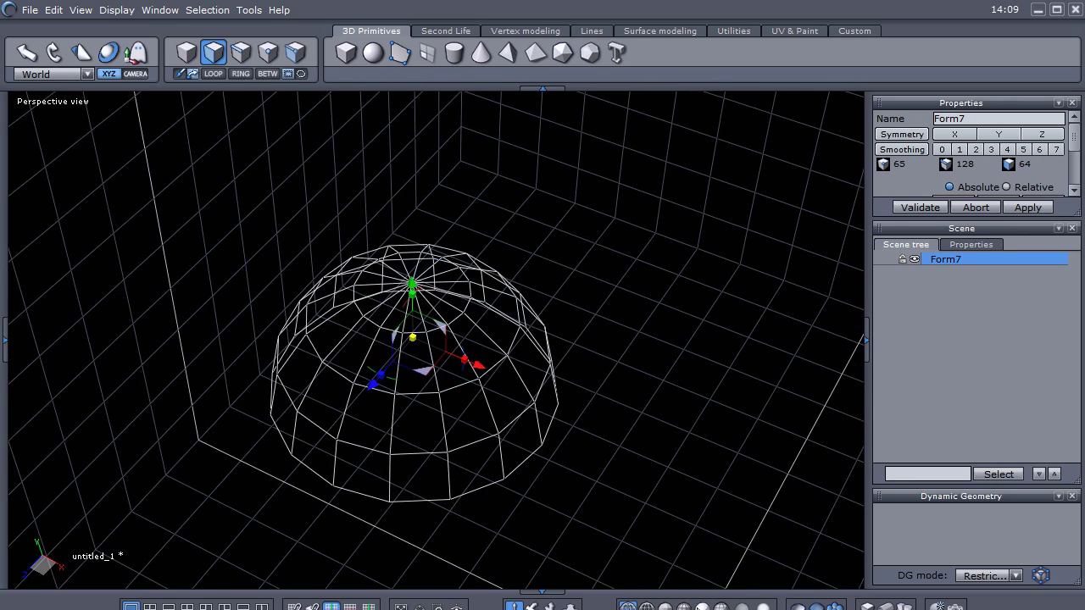
{"action": "left_click", "coordinate": [684, 607]}
{"action": "mouse_move", "coordinate": [591, 428]}
{"action": "right_mouse_down"}
{"action": "mouse_move", "coordinate": [564, 498]}
{"action": "mouse_move", "coordinate": [525, 414]}
{"action": "mouse_move", "coordinate": [499, 463]}
{"action": "mouse_move", "coordinate": [498, 509]}
{"action": "right_mouse_up"}
{"action": "scroll", "coordinate": [443, 267], "scroll_direction": "up", "scroll_amount": 3}
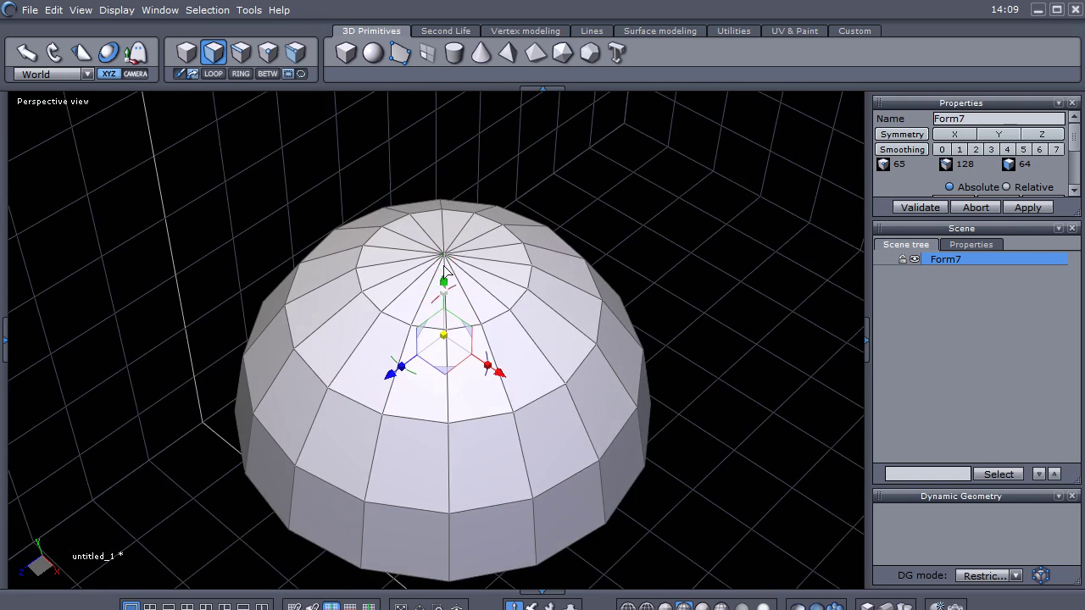
{"action": "middle_click_drag", "start_coordinate": [471, 314], "coordinate": [432, 350]}
{"action": "right_click", "coordinate": [616, 263]}
{"action": "left_click", "coordinate": [693, 252]}
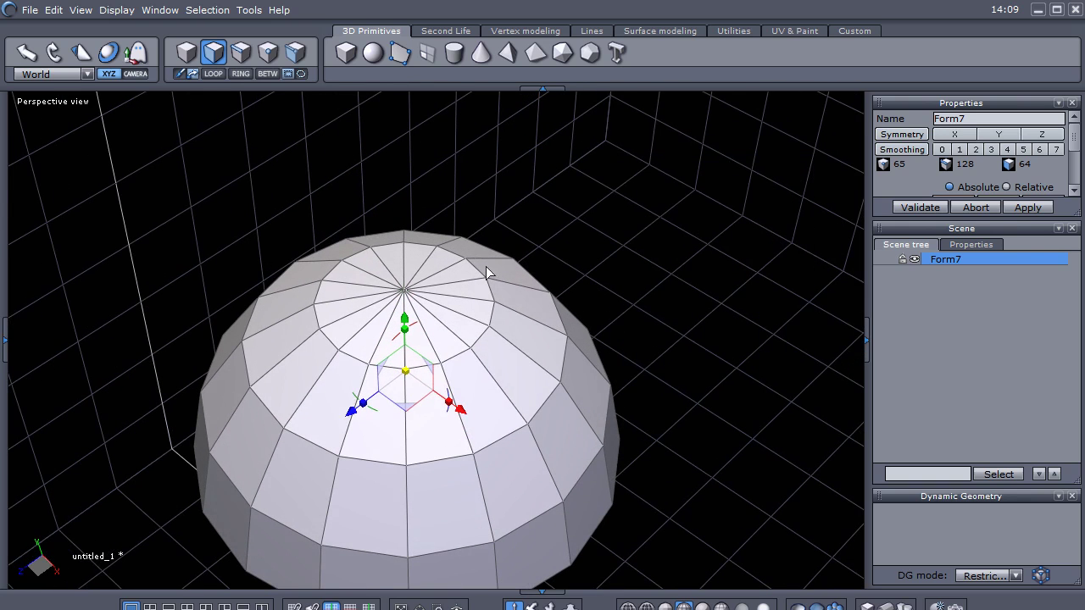
- Select the triangular faces around the dome's pole, extrude them with a narrow inset, and extrude them down into a recess
{"action": "mouse_move", "coordinate": [440, 294]}
{"action": "left_mouse_down"}
{"action": "mouse_move", "coordinate": [378, 316]}
{"action": "mouse_move", "coordinate": [431, 275]}
{"action": "mouse_move", "coordinate": [385, 322]}
{"action": "mouse_move", "coordinate": [387, 307]}
{"action": "mouse_move", "coordinate": [358, 300]}
{"action": "mouse_move", "coordinate": [517, 313]}
{"action": "left_mouse_up"}
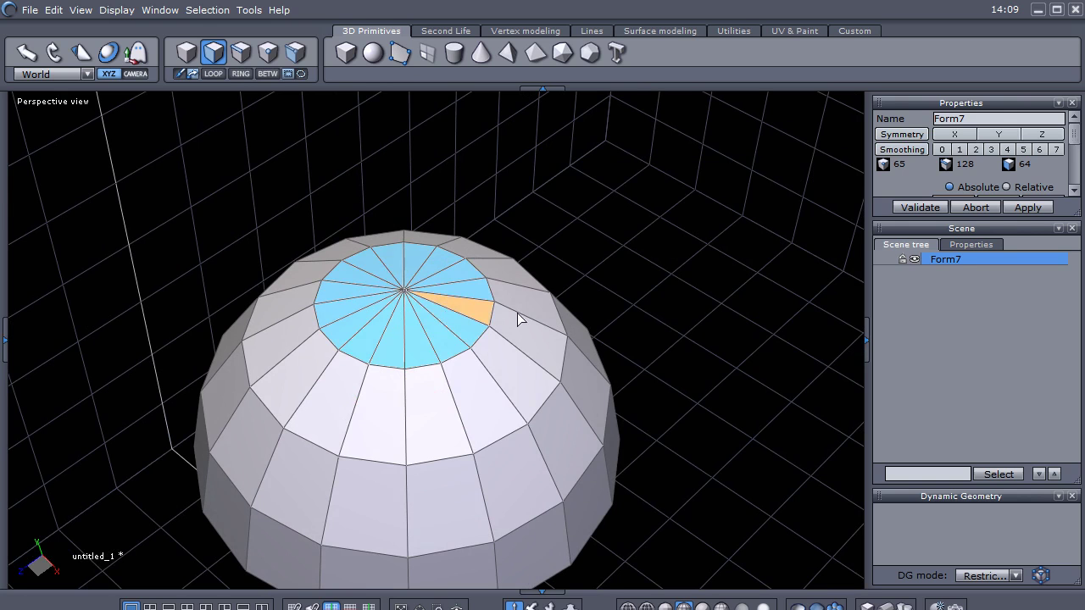
{"action": "left_click", "coordinate": [518, 319], "text": "shift"}
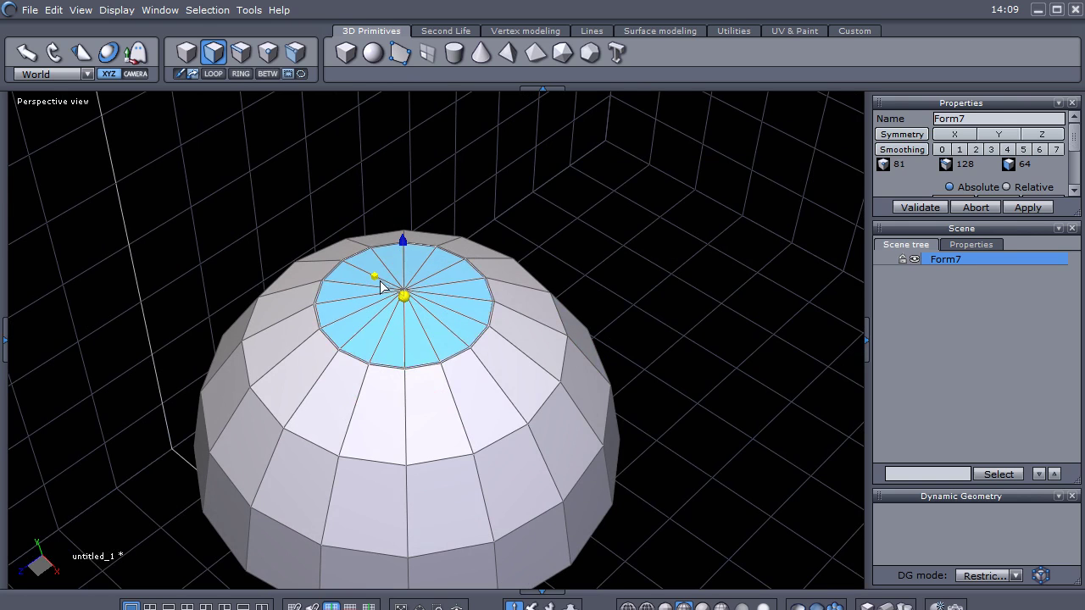
{"action": "left_click_drag", "start_coordinate": [375, 276], "coordinate": [310, 298], "text": "ctrl"}
{"action": "middle_click_drag", "start_coordinate": [174, 347], "coordinate": [194, 342]}
{"action": "left_click_drag", "start_coordinate": [422, 238], "coordinate": [428, 282], "text": "shift"}
{"action": "left_click", "coordinate": [173, 324]}
{"action": "middle_click_drag", "start_coordinate": [174, 324], "coordinate": [650, 509]}
- Select the edge loop around the dome's open base in edge mode, and extrude it downward into a cylindrical body
{"action": "right_click", "coordinate": [650, 503]}
{"action": "left_click", "coordinate": [755, 485]}
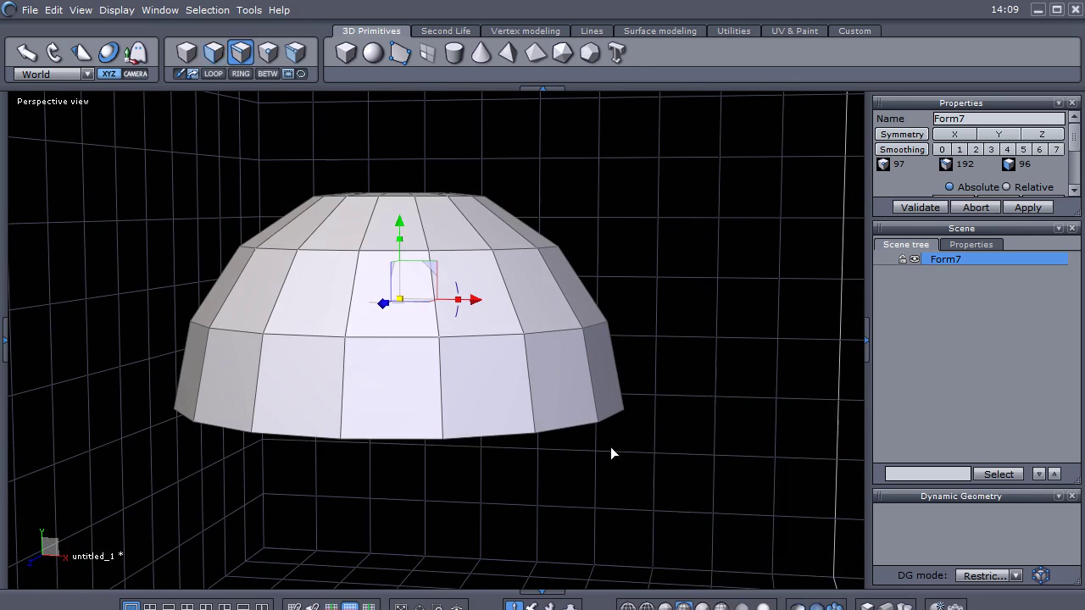
{"action": "left_click", "coordinate": [518, 438]}
{"action": "right_click", "coordinate": [653, 504]}
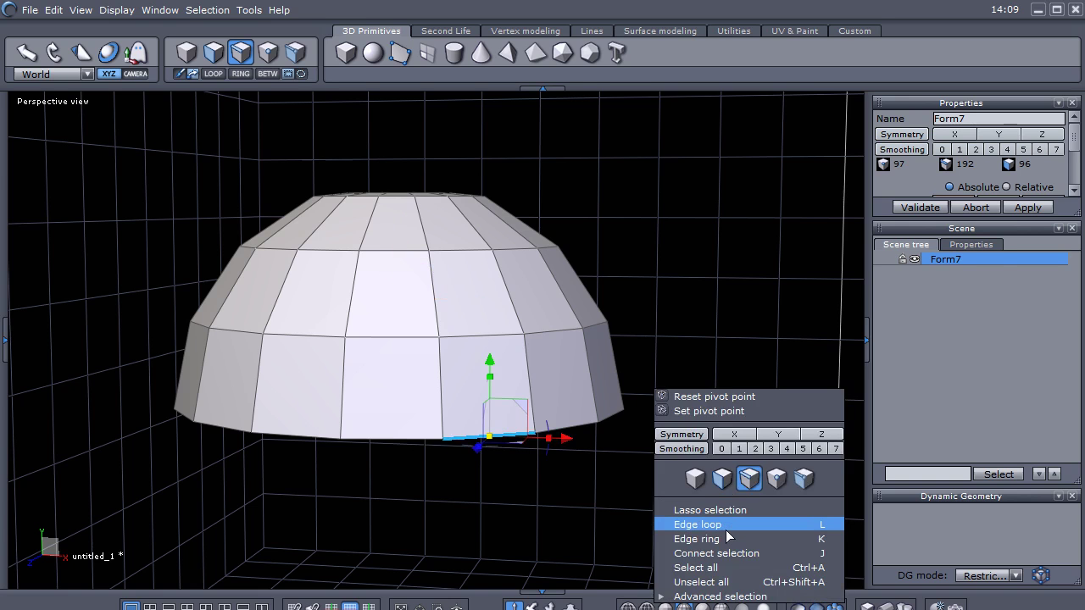
{"action": "left_click", "coordinate": [691, 524]}
{"action": "middle_click_drag", "start_coordinate": [395, 494], "coordinate": [422, 476]}
{"action": "scroll", "coordinate": [419, 475], "scroll_direction": "down", "scroll_amount": 3}
{"action": "left_click_drag", "start_coordinate": [434, 329], "coordinate": [458, 432], "text": "ctrl"}
{"action": "middle_click_drag", "start_coordinate": [672, 489], "coordinate": [595, 466]}
{"action": "scroll", "coordinate": [629, 393], "scroll_direction": "down", "scroll_amount": 3}
{"action": "left_click_drag", "start_coordinate": [483, 362], "coordinate": [496, 441]}
{"action": "left_click", "coordinate": [719, 365]}
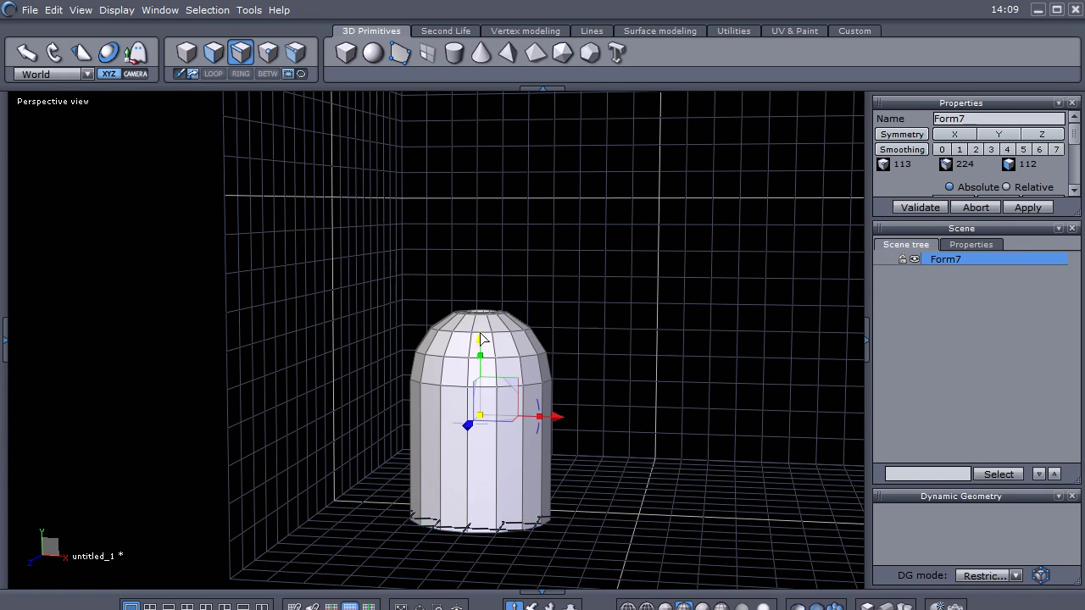
- Raise the whole form, and move its bottom edge loop down to lengthen the cylindrical body
{"action": "left_click_drag", "start_coordinate": [480, 332], "coordinate": [481, 203]}
{"action": "left_click", "coordinate": [483, 400]}
{"action": "right_click", "coordinate": [680, 453]}
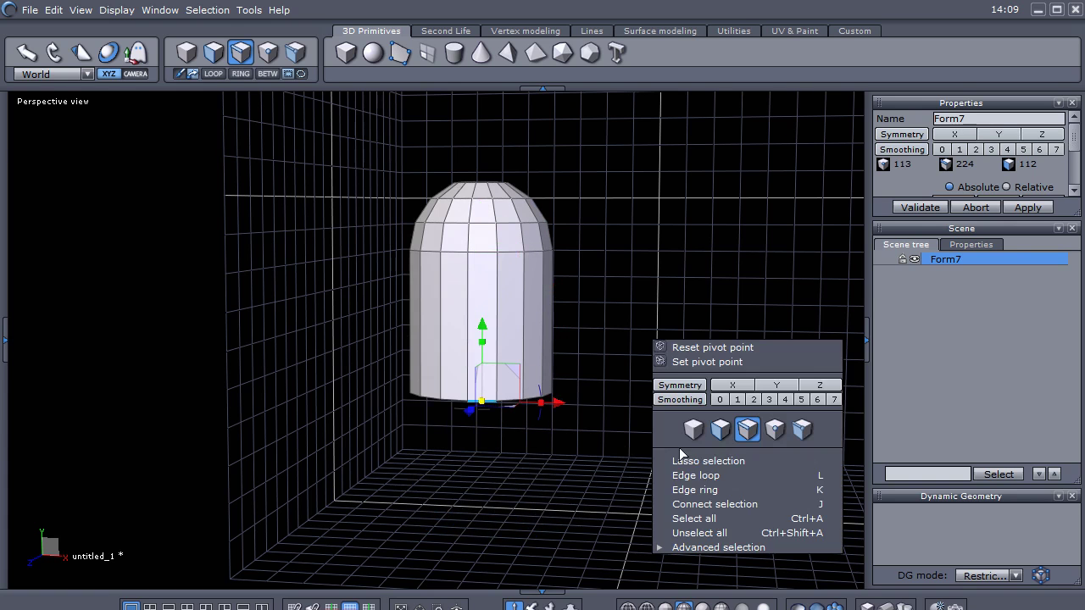
{"action": "left_click", "coordinate": [712, 477]}
{"action": "left_click_drag", "start_coordinate": [481, 320], "coordinate": [507, 430]}
{"action": "left_click", "coordinate": [638, 382]}
{"action": "middle_click_drag", "start_coordinate": [639, 383], "coordinate": [602, 369]}
{"action": "scroll", "coordinate": [563, 394], "scroll_direction": "up", "scroll_amount": 3}
{"action": "scroll", "coordinate": [561, 394], "scroll_direction": "down", "scroll_amount": 5}
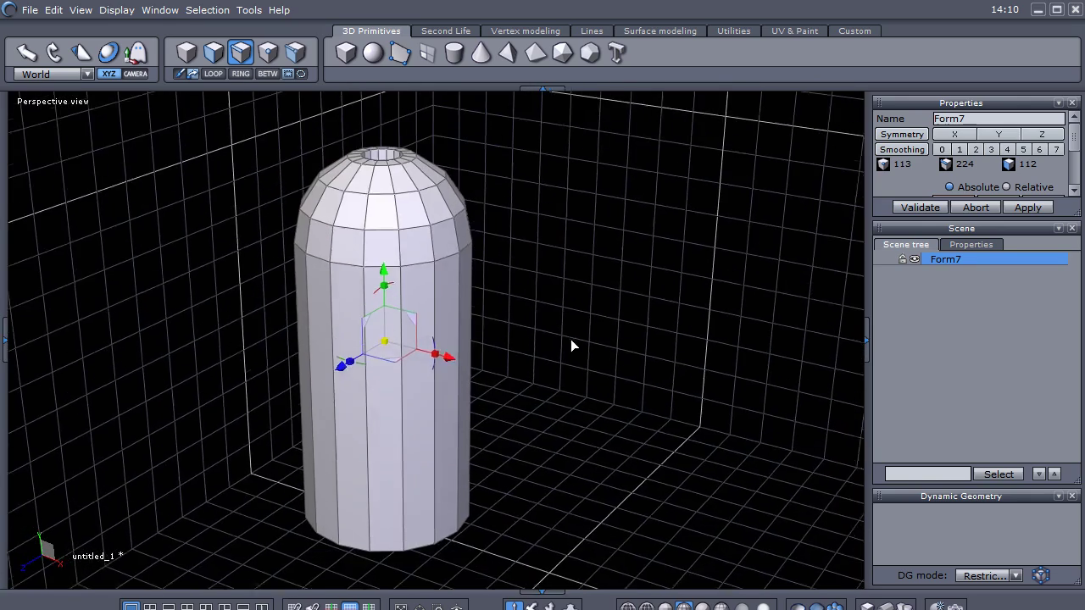
{"action": "mouse_move", "coordinate": [570, 339]}
{"action": "middle_mouse_down"}
{"action": "mouse_move", "coordinate": [584, 255]}
{"action": "mouse_move", "coordinate": [516, 302]}
{"action": "mouse_move", "coordinate": [520, 239]}
{"action": "mouse_move", "coordinate": [543, 373]}
{"action": "mouse_move", "coordinate": [515, 415]}
{"action": "mouse_move", "coordinate": [547, 340]}
{"action": "mouse_move", "coordinate": [561, 341]}
{"action": "middle_mouse_up"}
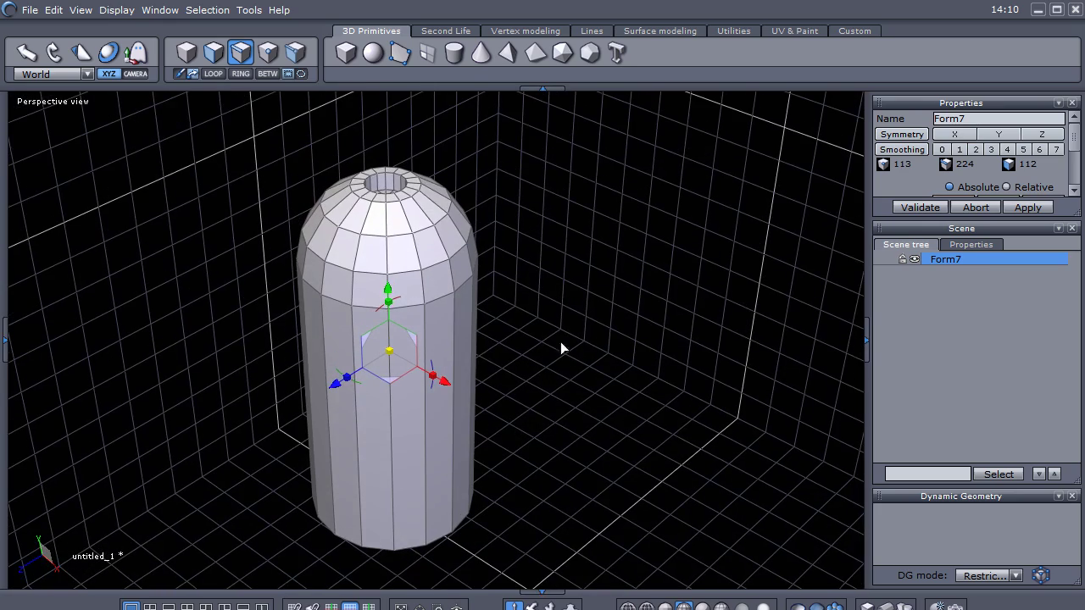
{"action": "middle_click_drag", "start_coordinate": [545, 294], "coordinate": [565, 106]}
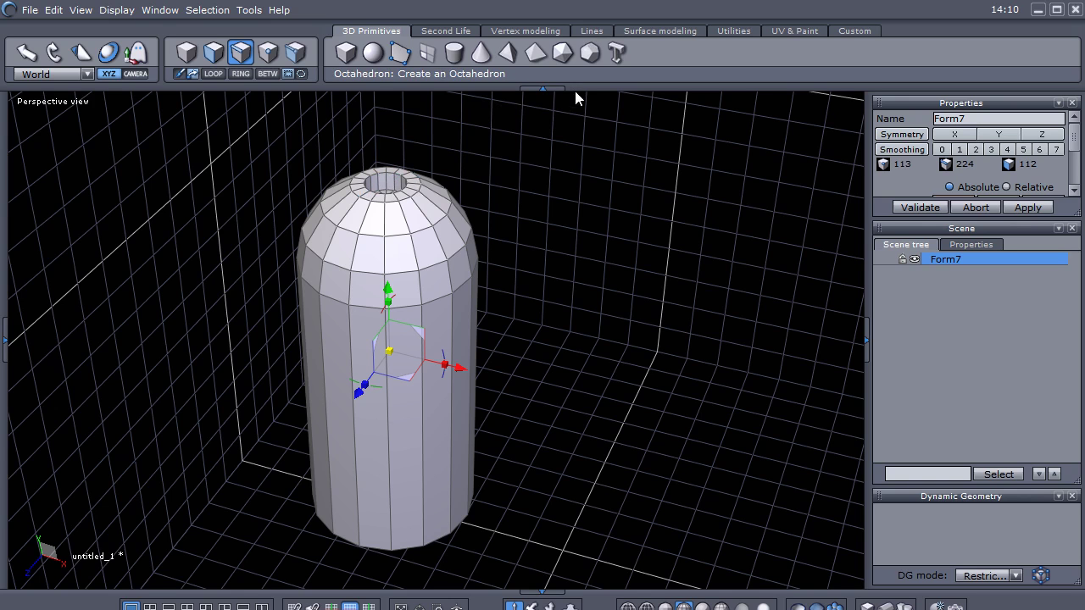
{"action": "left_click", "coordinate": [591, 33]}
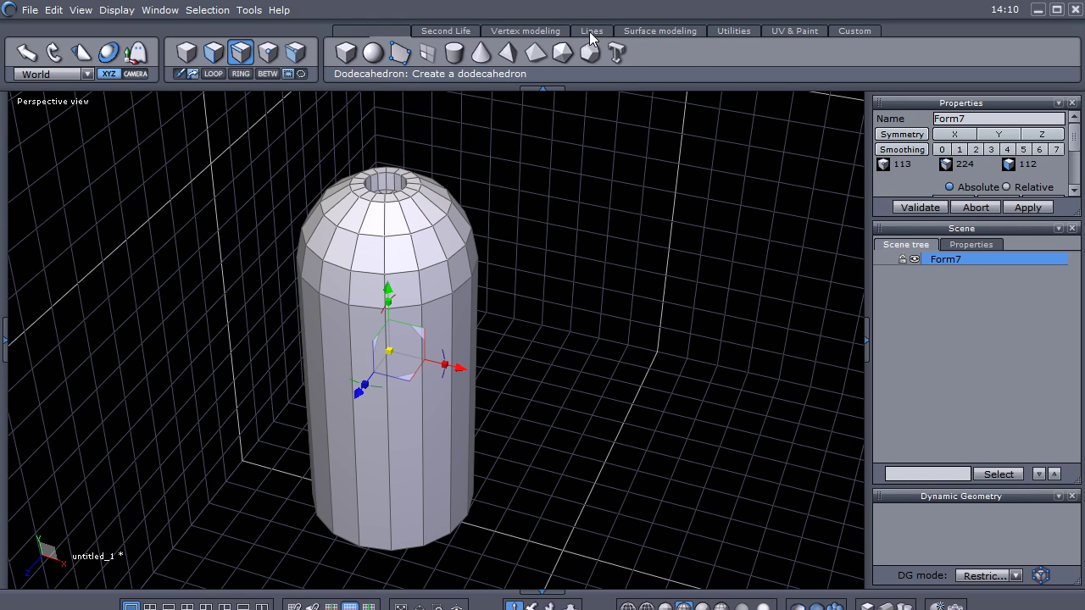
{"action": "left_click", "coordinate": [454, 54]}
{"action": "middle_click_drag", "start_coordinate": [548, 191], "coordinate": [544, 273]}
{"action": "scroll", "coordinate": [380, 313], "scroll_direction": "up", "scroll_amount": 3}
{"action": "scroll", "coordinate": [380, 319], "scroll_direction": "up", "scroll_amount": 2}
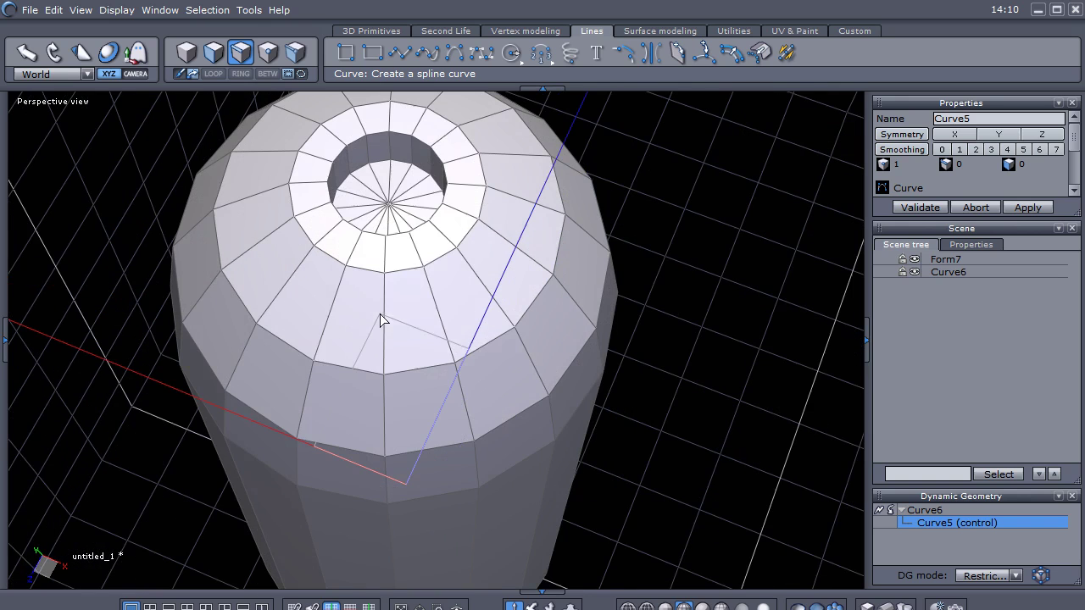
{"action": "left_click", "coordinate": [386, 205]}
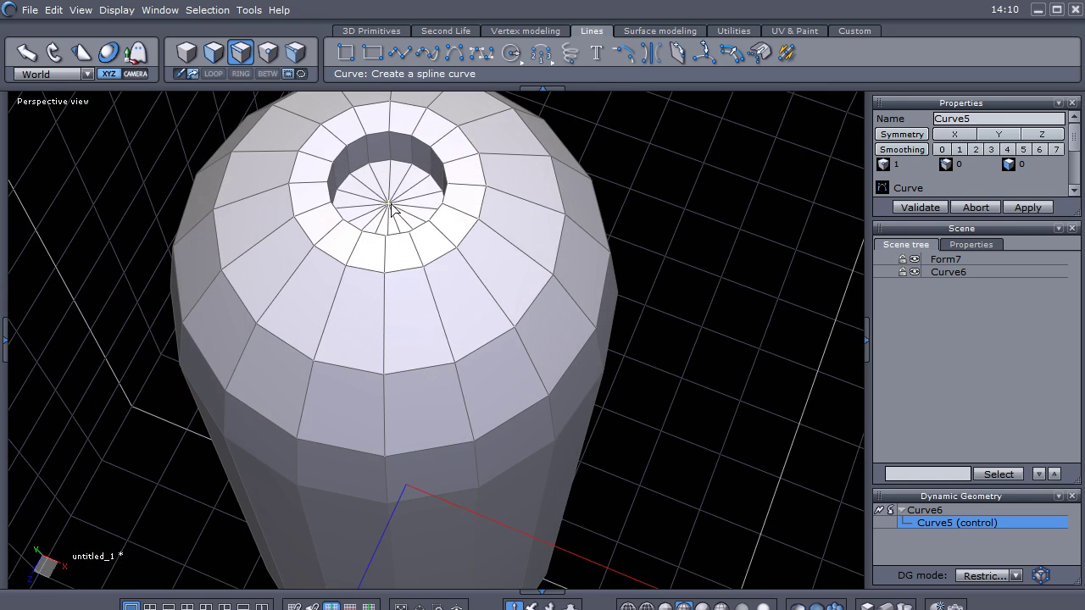
{"action": "left_click", "coordinate": [390, 205]}
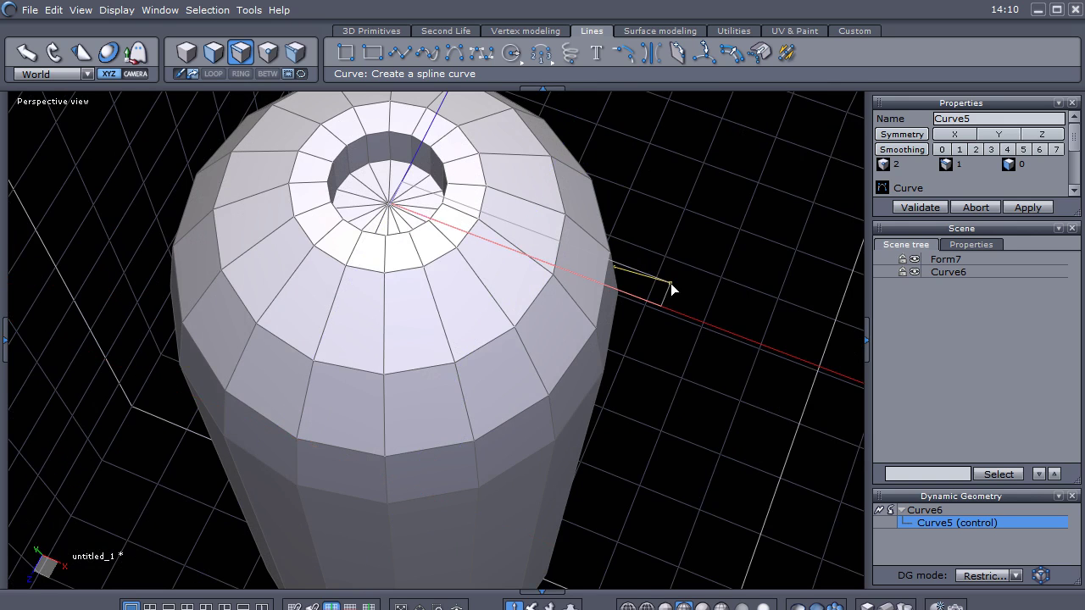
{"action": "key", "text": "2"}
{"action": "middle_click_drag", "start_coordinate": [746, 176], "coordinate": [635, 283]}
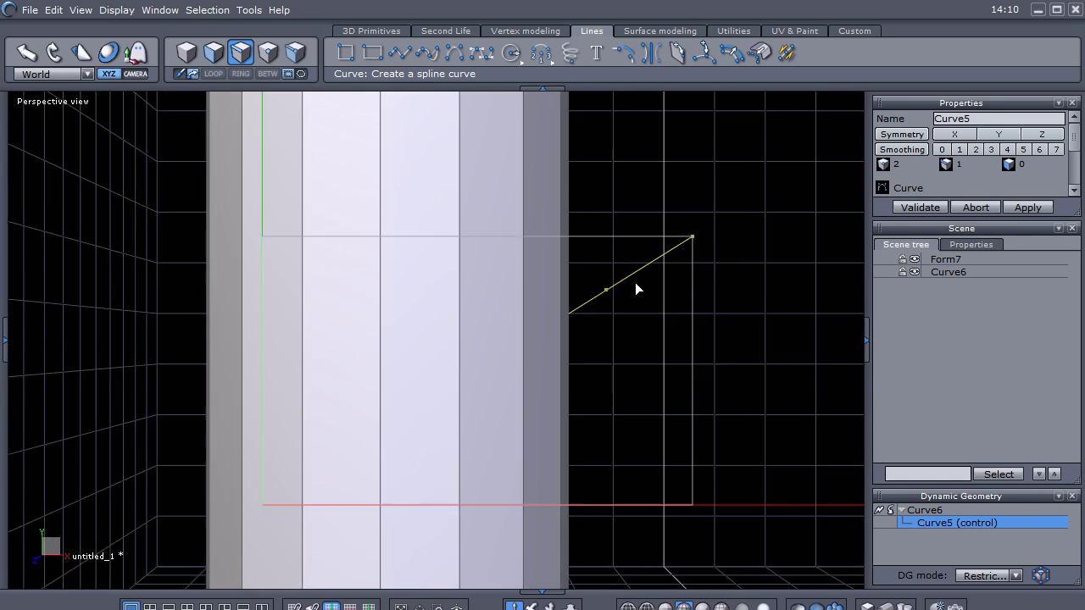
{"action": "scroll", "coordinate": [638, 290], "scroll_direction": "down", "scroll_amount": 5}
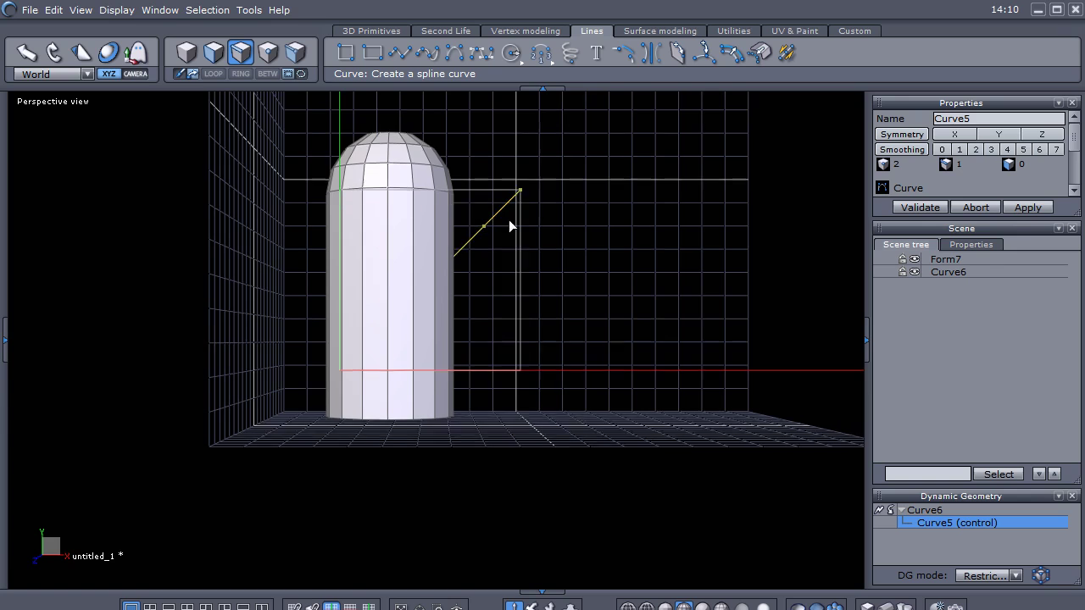
{"action": "middle_click_drag", "start_coordinate": [509, 219], "coordinate": [464, 394]}
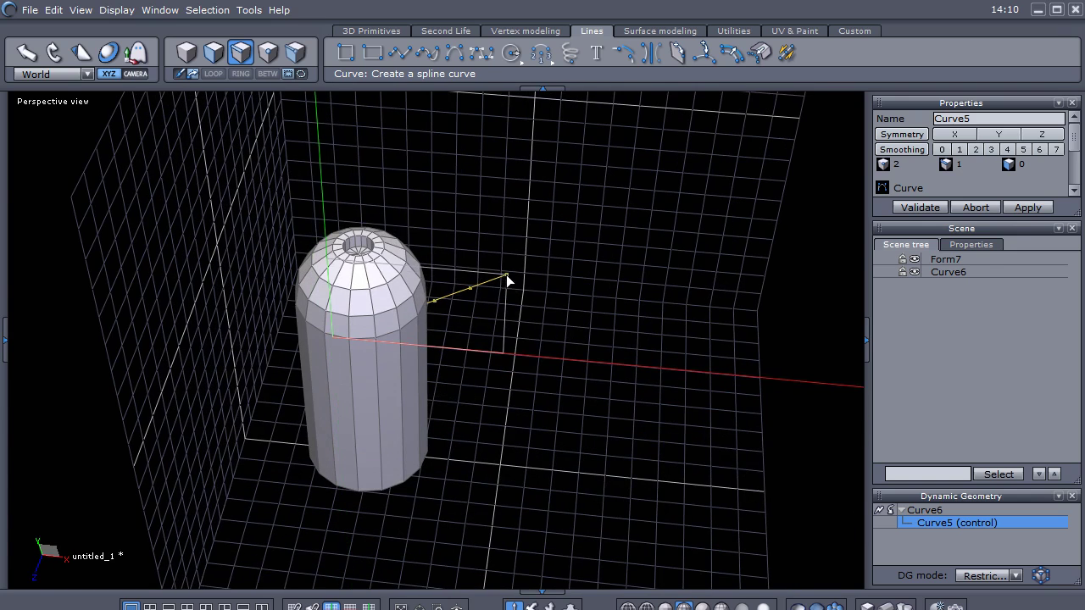
{"action": "key", "text": "Escape"}
- Turn off object snapping to edges, half edges, 1/3 edges and 1/4 edges
{"action": "scroll", "coordinate": [445, 254], "scroll_direction": "up", "scroll_amount": 4}
{"action": "middle_click_drag", "start_coordinate": [442, 254], "coordinate": [491, 243]}
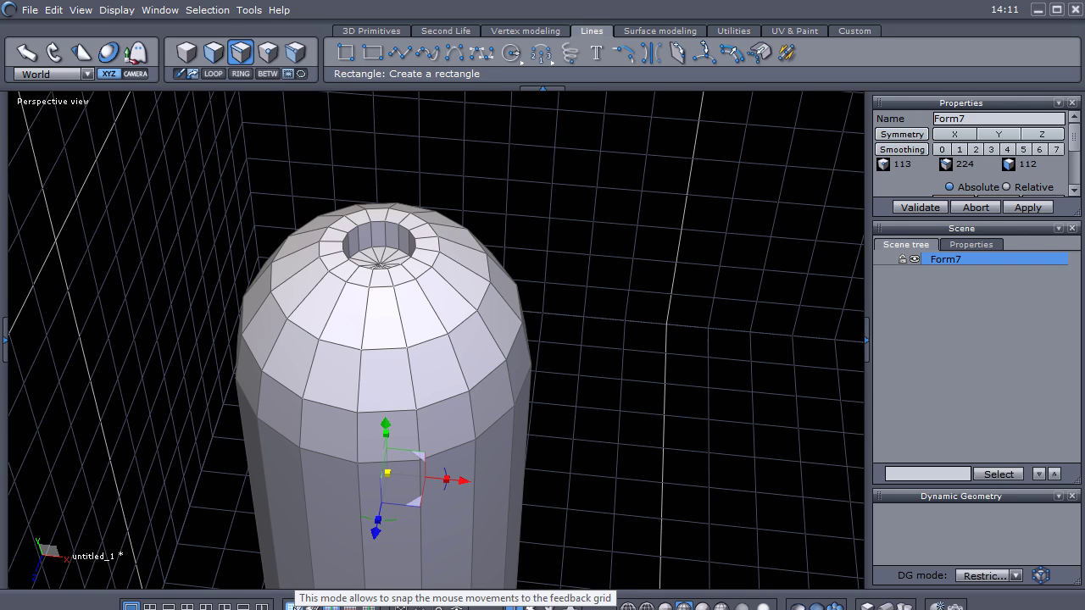
{"action": "left_click", "coordinate": [312, 607]}
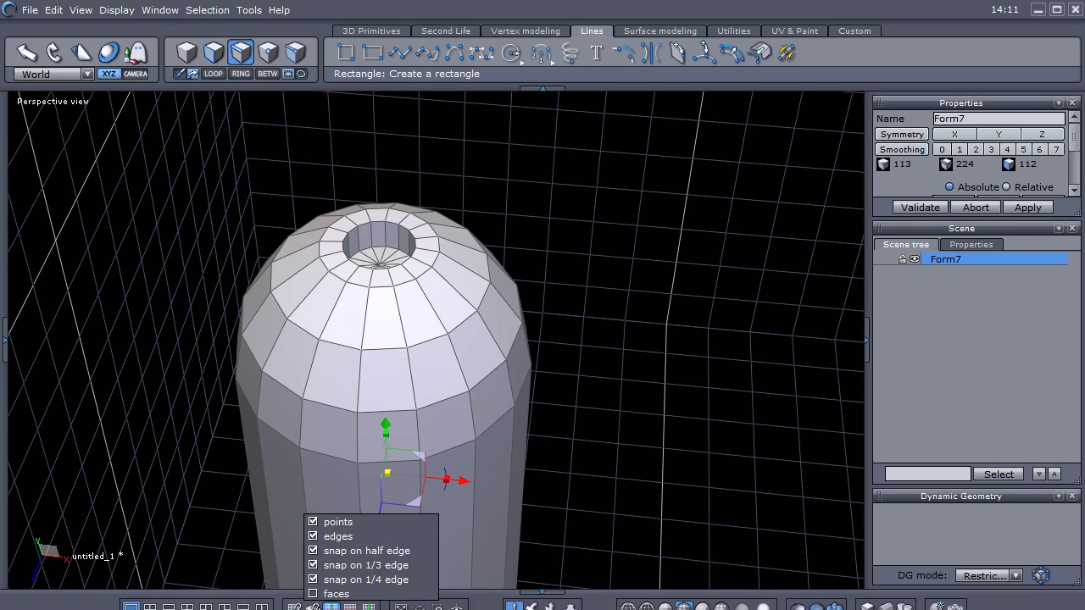
{"action": "left_click", "coordinate": [327, 579]}
{"action": "left_click", "coordinate": [312, 607]}
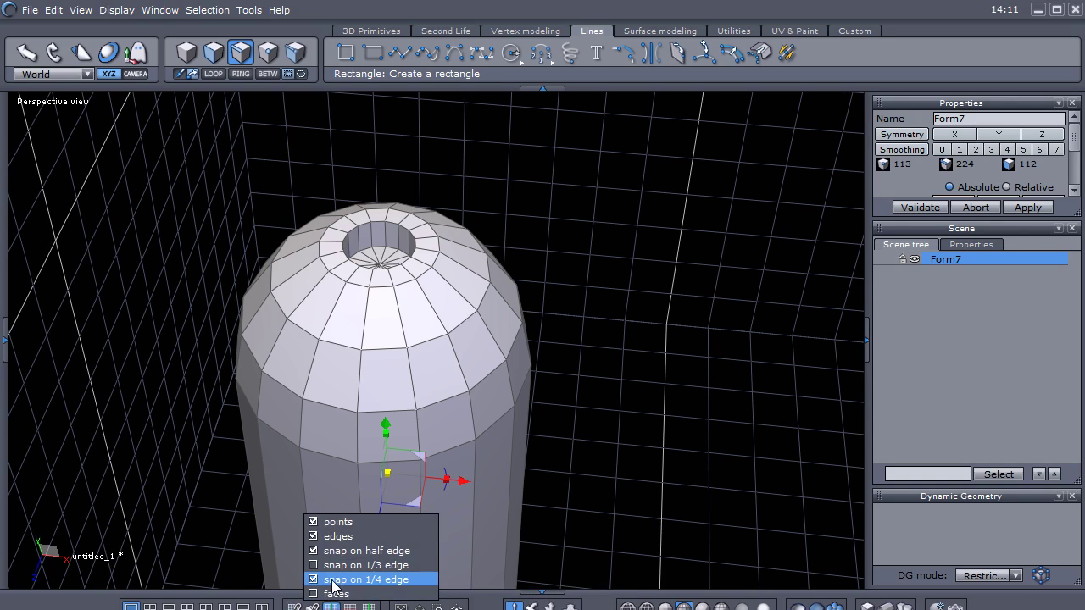
{"action": "left_click", "coordinate": [333, 582]}
{"action": "left_click", "coordinate": [313, 607]}
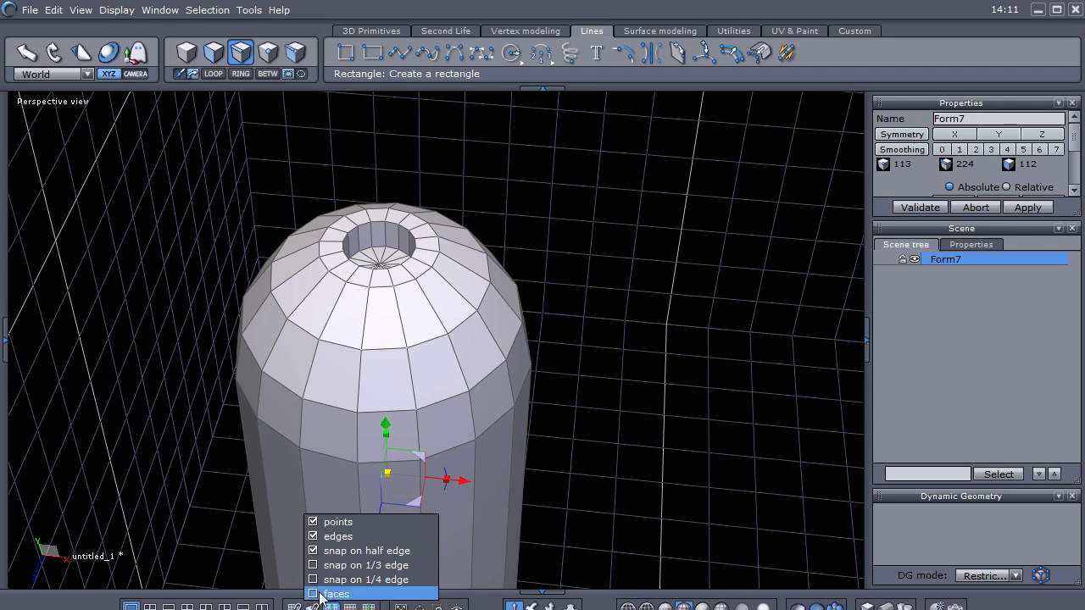
{"action": "left_click", "coordinate": [341, 552]}
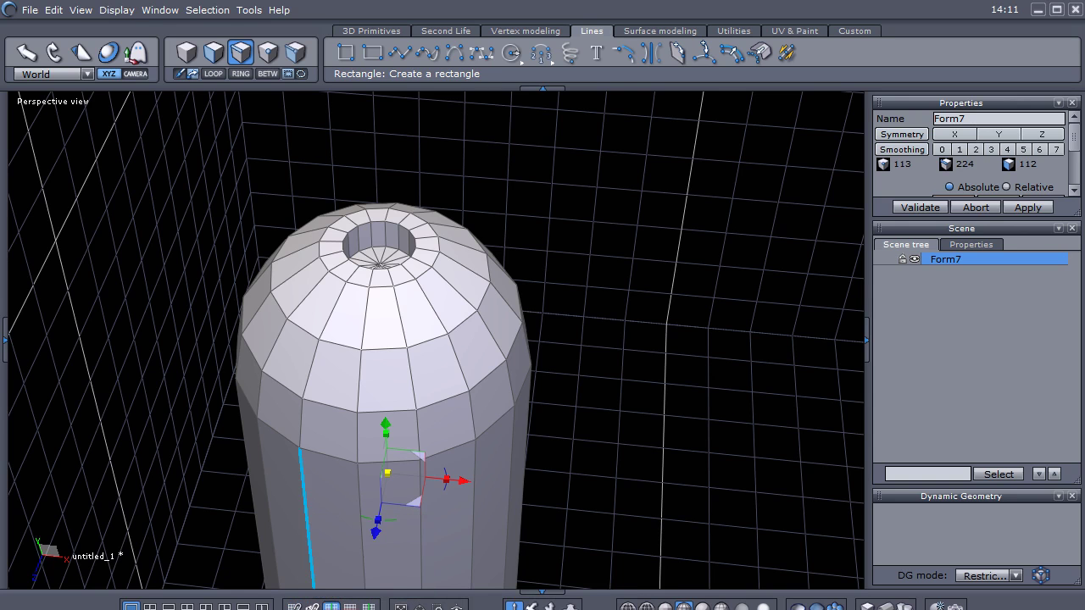
{"action": "left_click", "coordinate": [313, 607]}
{"action": "left_click", "coordinate": [331, 537]}
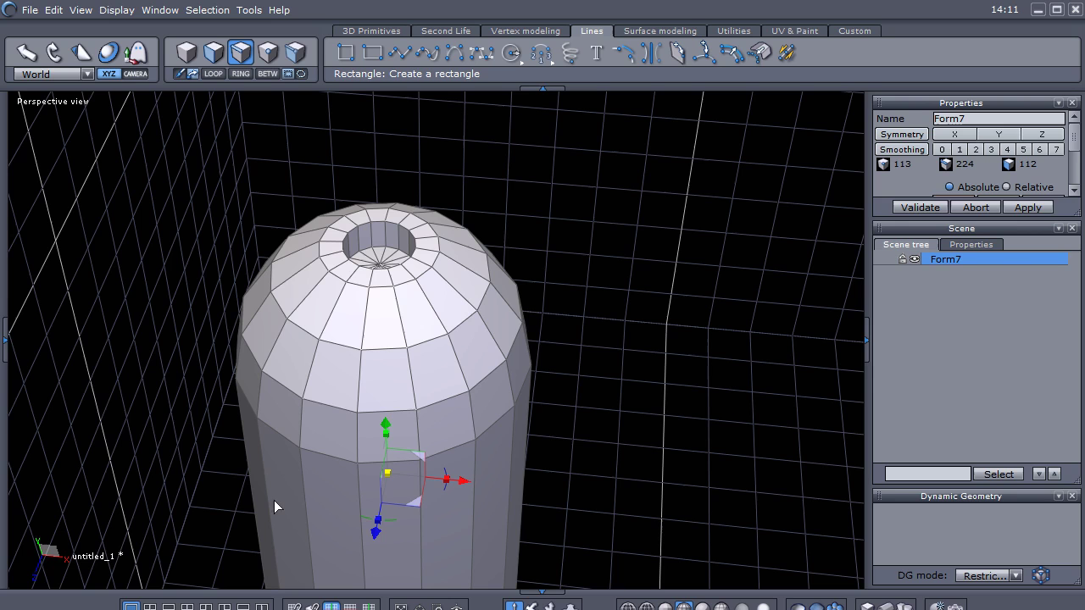
- Start a spline curve with its first control point snapped to the centre vertex of the recess floor
{"action": "left_click", "coordinate": [426, 53]}
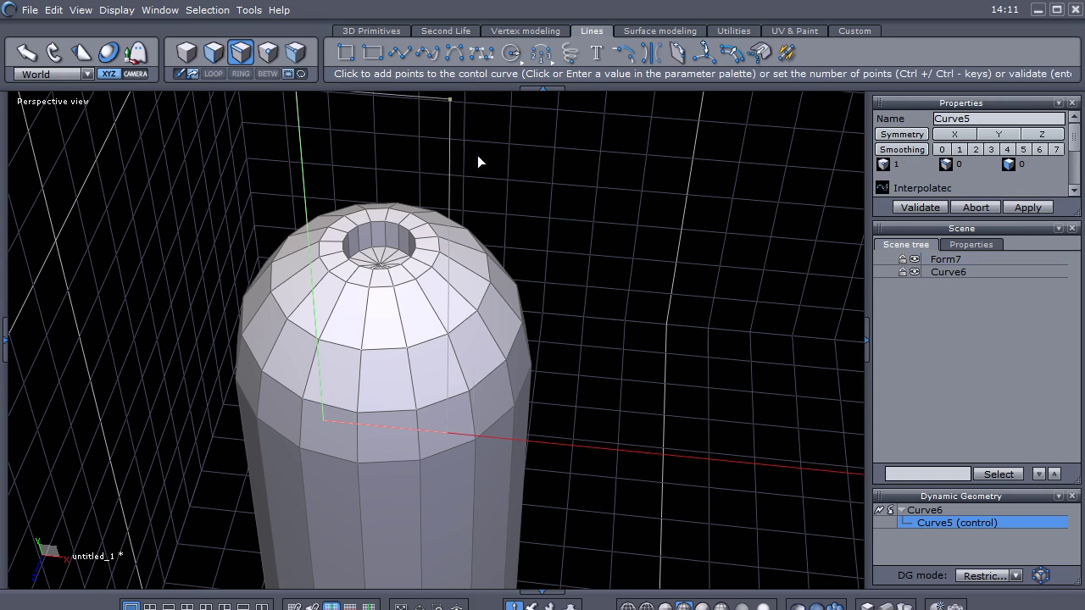
{"action": "key", "text": "Escape"}
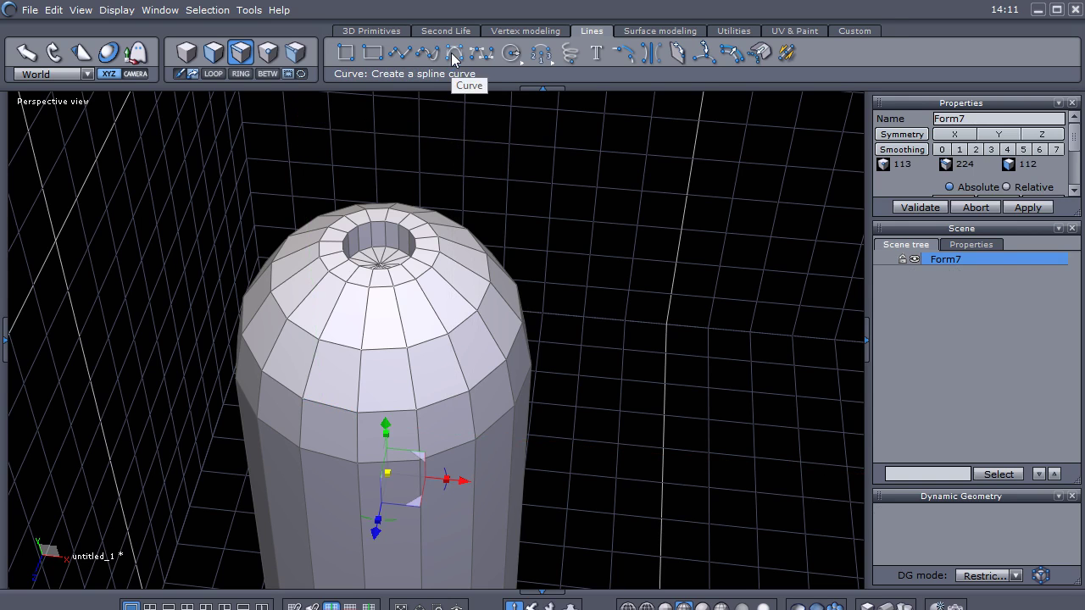
{"action": "left_click", "coordinate": [454, 52]}
{"action": "scroll", "coordinate": [376, 347], "scroll_direction": "up", "scroll_amount": 5}
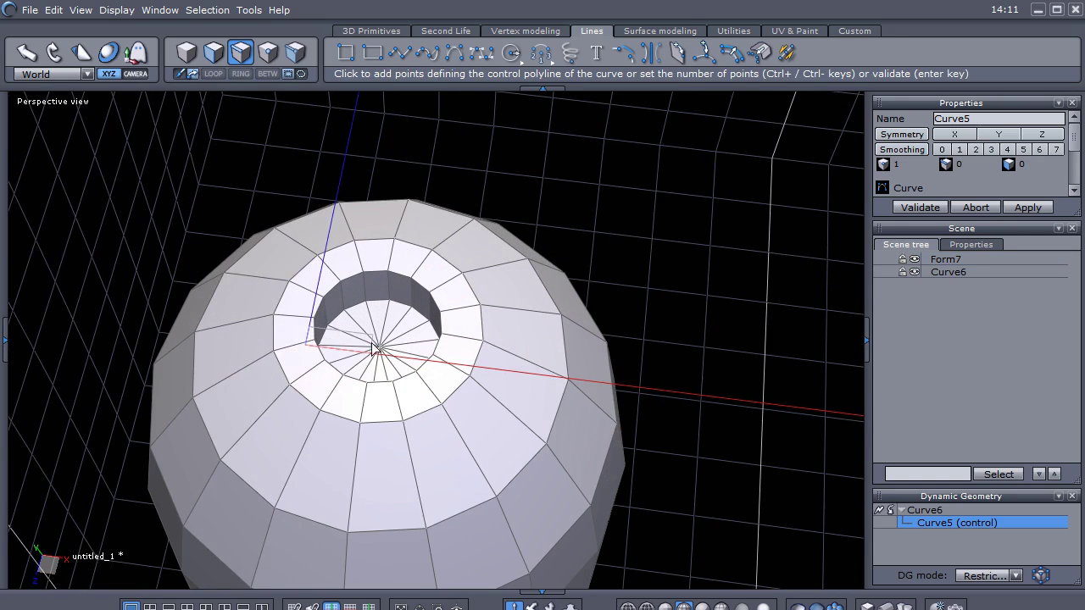
{"action": "left_click", "coordinate": [381, 347]}
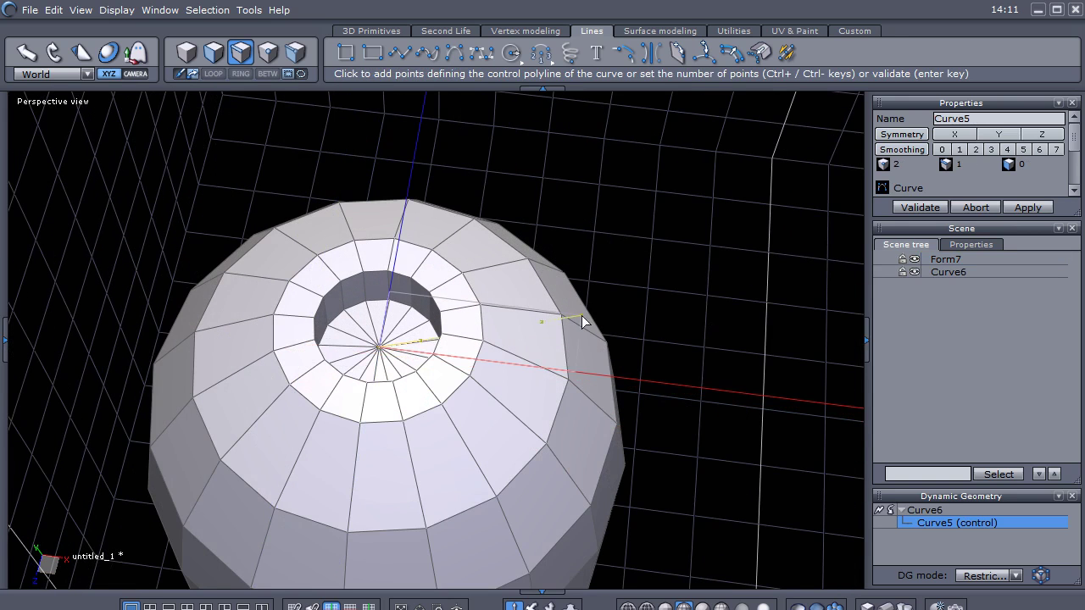
- Add three more control points so the curve rises out of the recess and arches sideways, validate it and collapse its dynamic geometry
{"action": "middle_click_drag", "start_coordinate": [566, 309], "coordinate": [530, 192]}
{"action": "scroll", "coordinate": [533, 245], "scroll_direction": "down", "scroll_amount": 4}
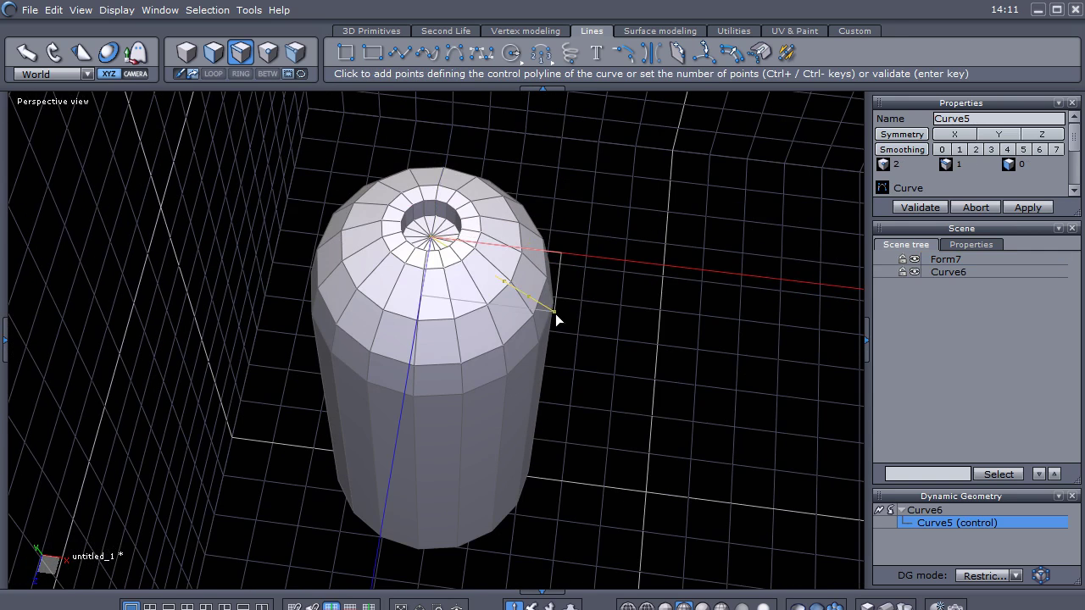
{"action": "middle_click_drag", "start_coordinate": [576, 365], "coordinate": [543, 365]}
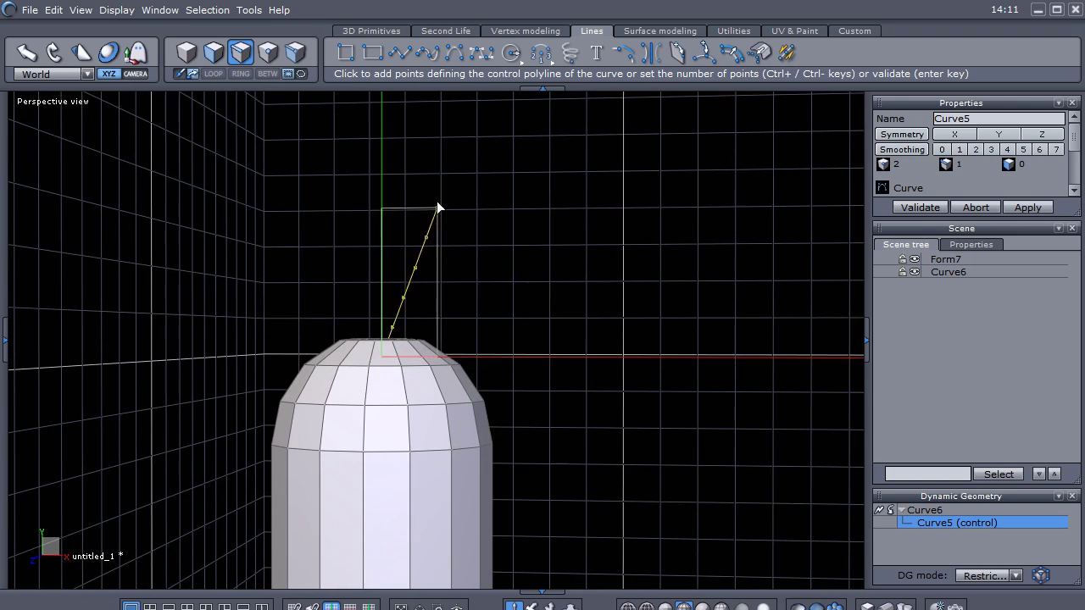
{"action": "left_click", "coordinate": [433, 154]}
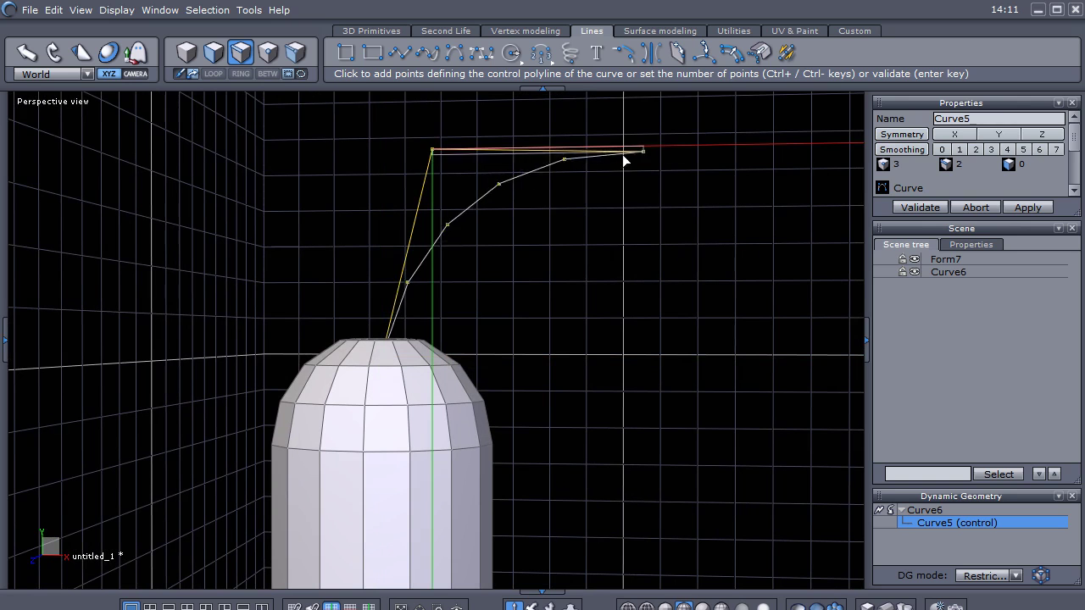
{"action": "left_click", "coordinate": [573, 137]}
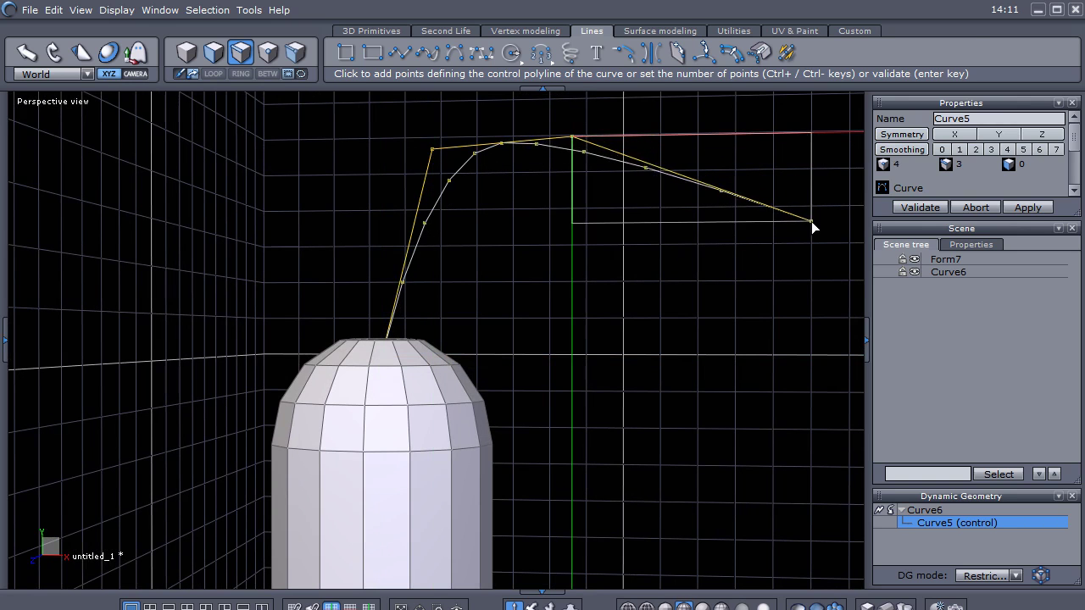
{"action": "left_click", "coordinate": [810, 222]}
{"action": "key", "text": "Return"}
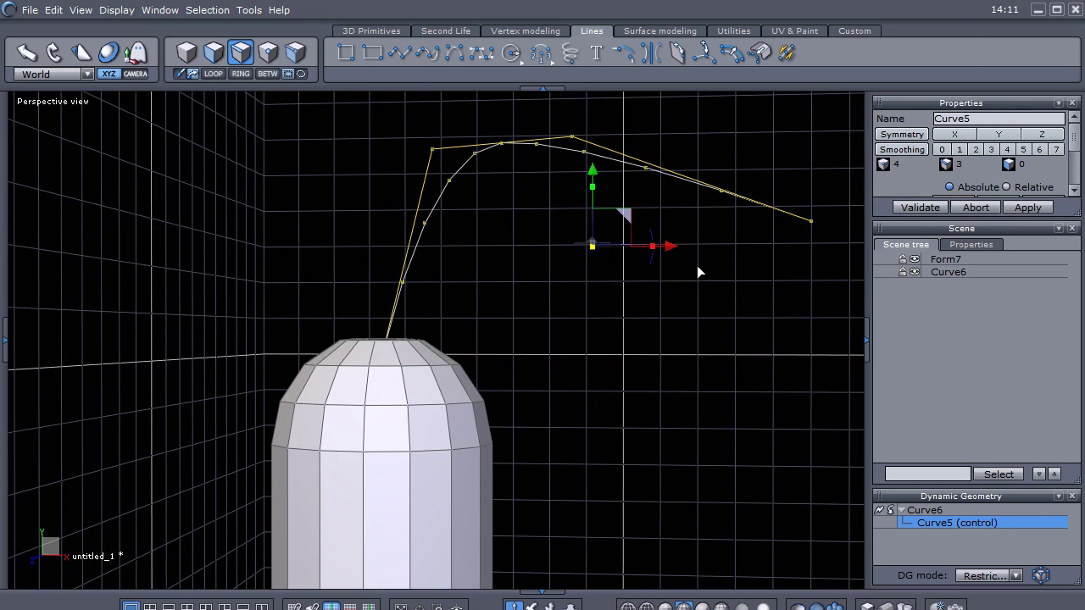
{"action": "middle_click_drag", "start_coordinate": [697, 265], "coordinate": [669, 342]}
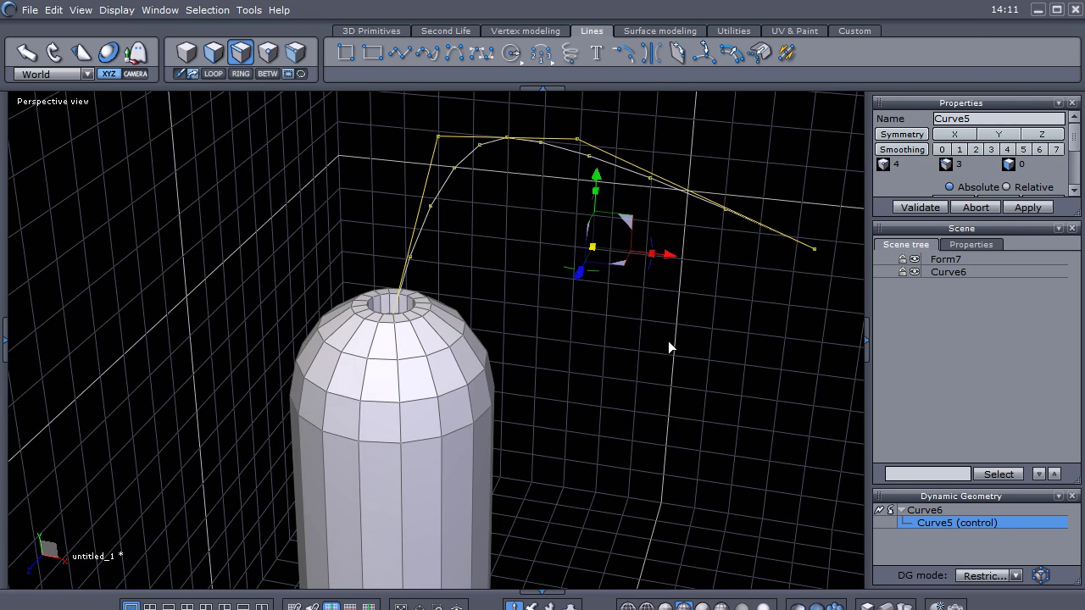
{"action": "left_click", "coordinate": [880, 511]}
- Turn the curve into a tube with the Thickness tool, using a thickness value of 3.487 and 15 points
{"action": "middle_click_drag", "start_coordinate": [581, 451], "coordinate": [637, 434]}
{"action": "left_click", "coordinate": [646, 31]}
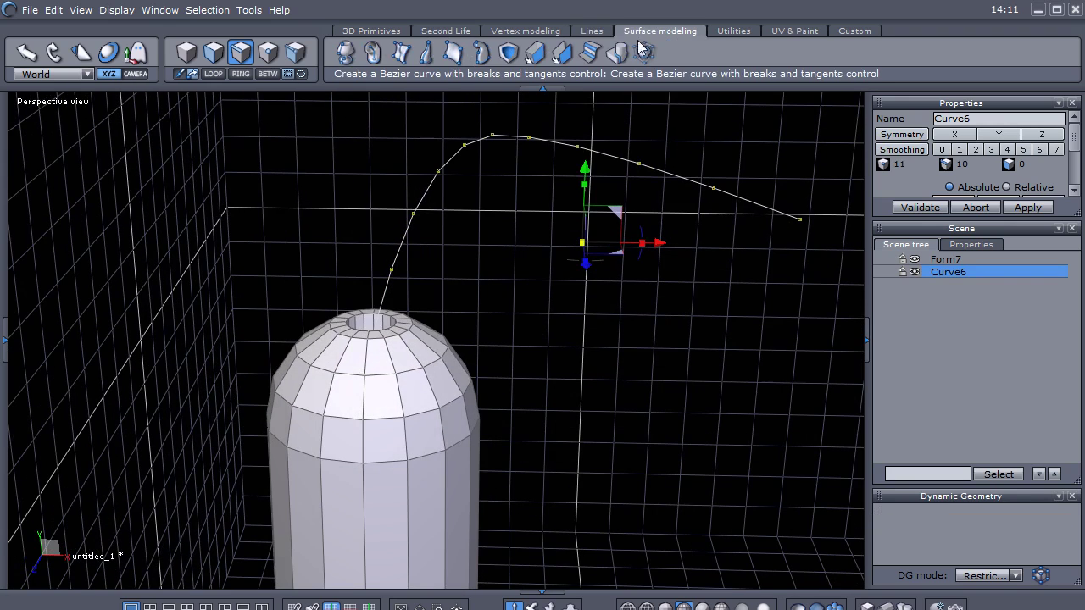
{"action": "left_click", "coordinate": [537, 54]}
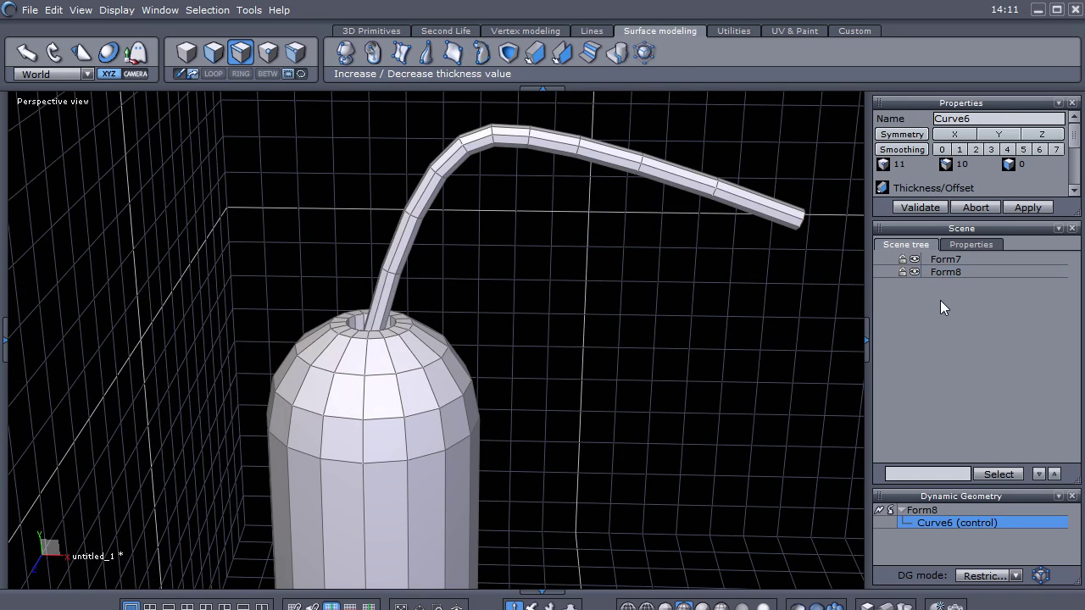
{"action": "left_click_drag", "start_coordinate": [961, 218], "coordinate": [960, 348]}
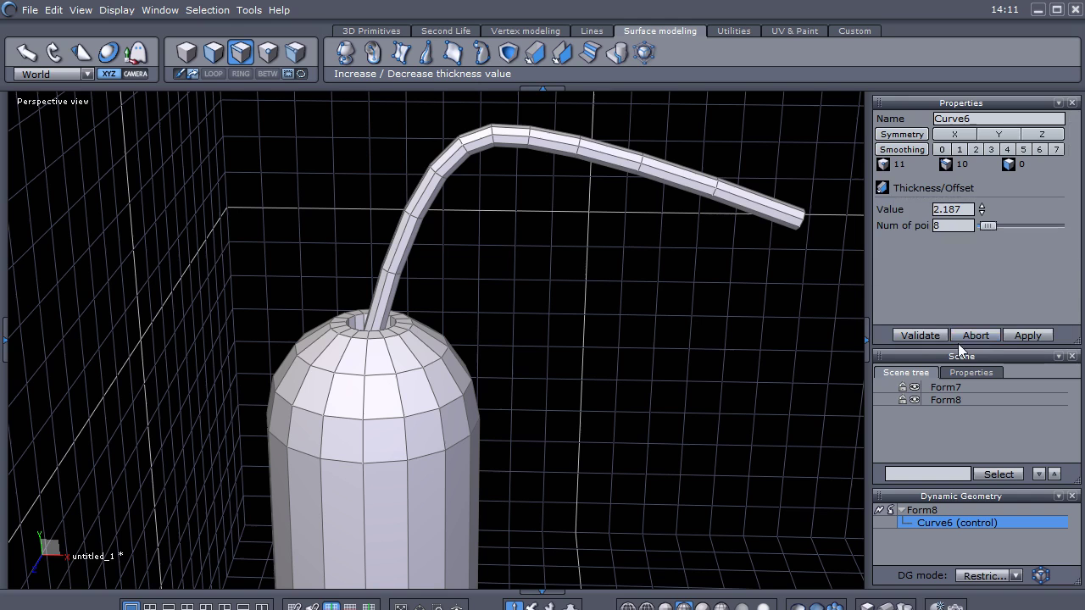
{"action": "left_click_drag", "start_coordinate": [982, 209], "coordinate": [981, 196]}
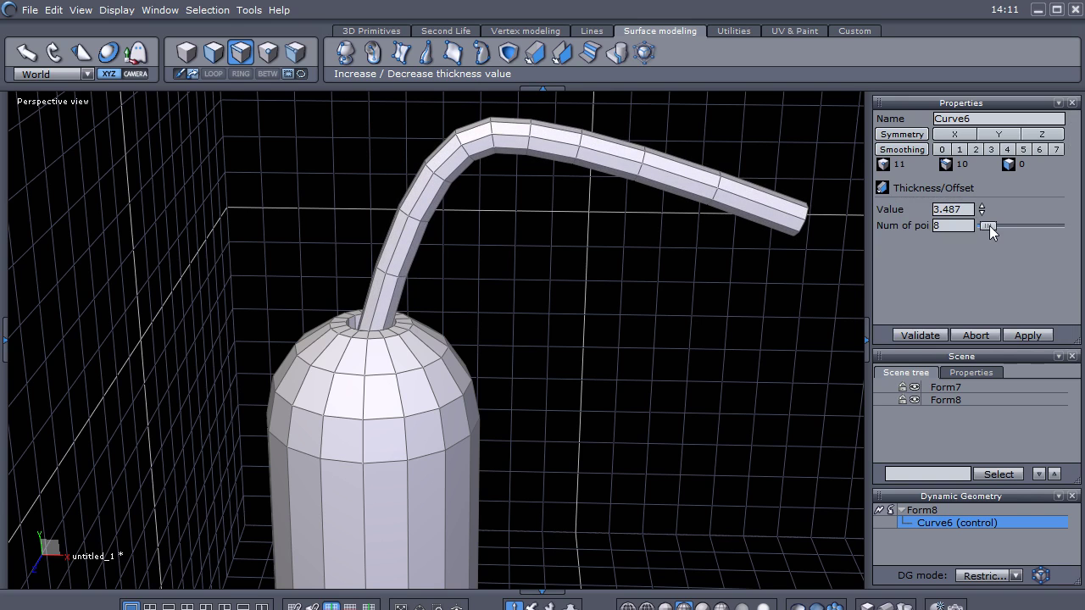
{"action": "left_click_drag", "start_coordinate": [989, 225], "coordinate": [994, 223]}
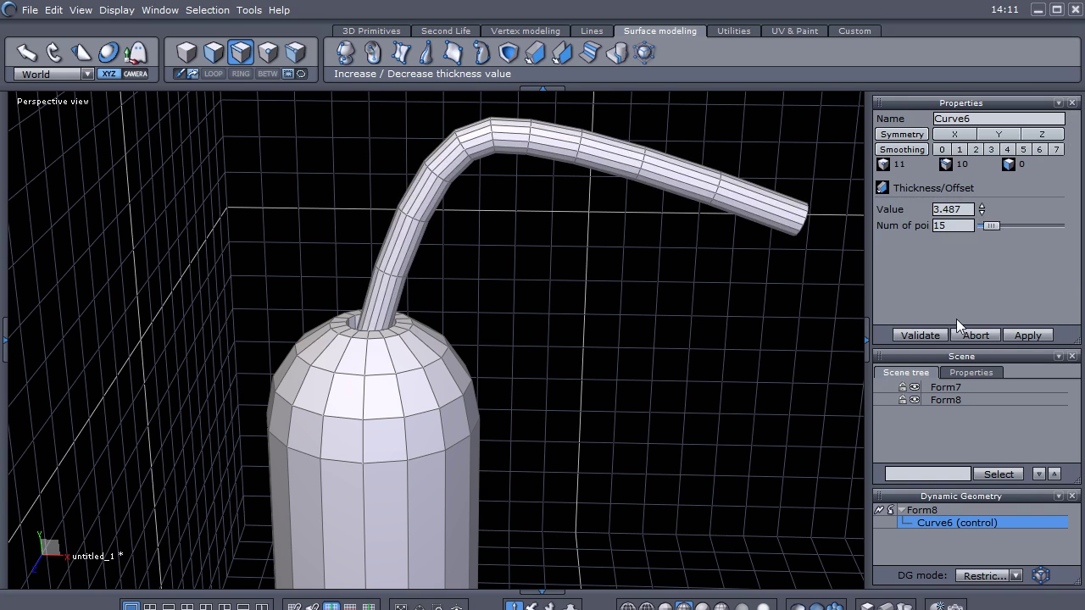
{"action": "left_click", "coordinate": [929, 335]}
- Examine the tube and the bottle-shaped body from different angles and distances
{"action": "middle_click_drag", "start_coordinate": [649, 455], "coordinate": [634, 391]}
{"action": "scroll", "coordinate": [653, 404], "scroll_direction": "down", "scroll_amount": 3}
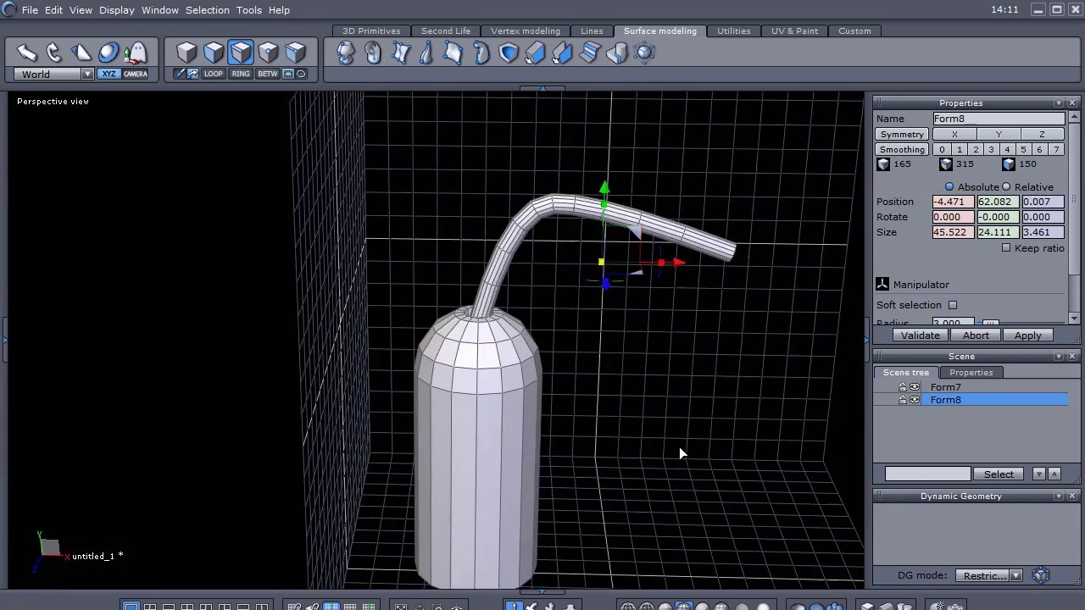
{"action": "middle_click_drag", "start_coordinate": [679, 448], "coordinate": [569, 387]}
{"action": "scroll", "coordinate": [584, 396], "scroll_direction": "up", "scroll_amount": 4}
{"action": "scroll", "coordinate": [616, 414], "scroll_direction": "down", "scroll_amount": 3}
{"action": "scroll", "coordinate": [566, 451], "scroll_direction": "up", "scroll_amount": 3}
{"action": "scroll", "coordinate": [581, 387], "scroll_direction": "down", "scroll_amount": 3}
{"action": "middle_click_drag", "start_coordinate": [651, 388], "coordinate": [657, 392]}
{"action": "right_click_drag", "start_coordinate": [657, 398], "coordinate": [497, 463]}
{"action": "right_click_drag", "start_coordinate": [526, 419], "coordinate": [556, 384]}
{"action": "right_click", "coordinate": [556, 384]}
{"action": "left_click", "coordinate": [652, 370]}
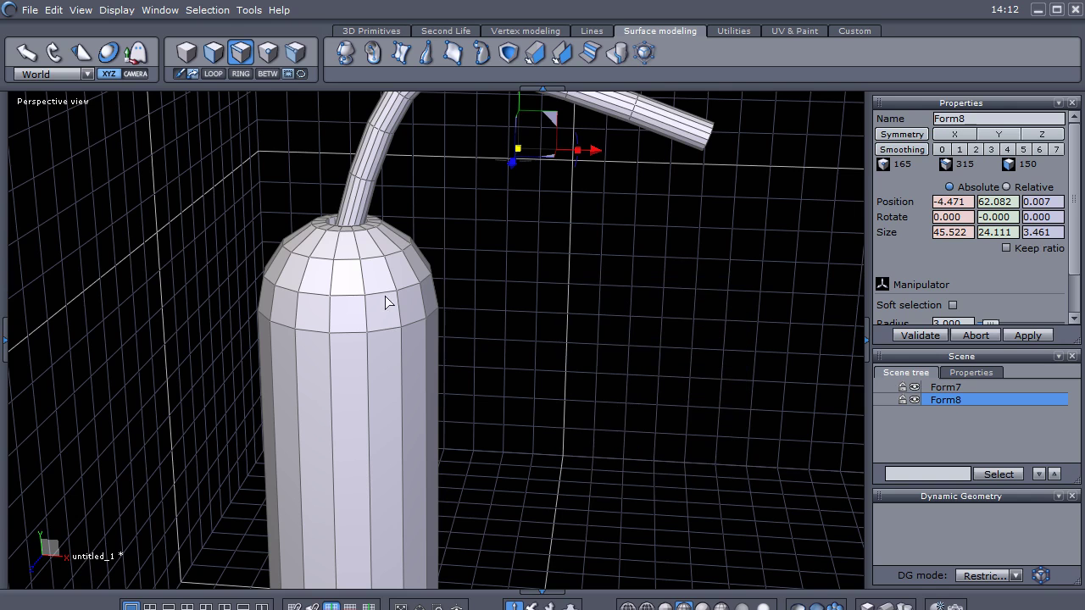
- Select the bottle-shaped body, and select the horizontal edge loop around the upper part of its dome
{"action": "right_click", "coordinate": [584, 372]}
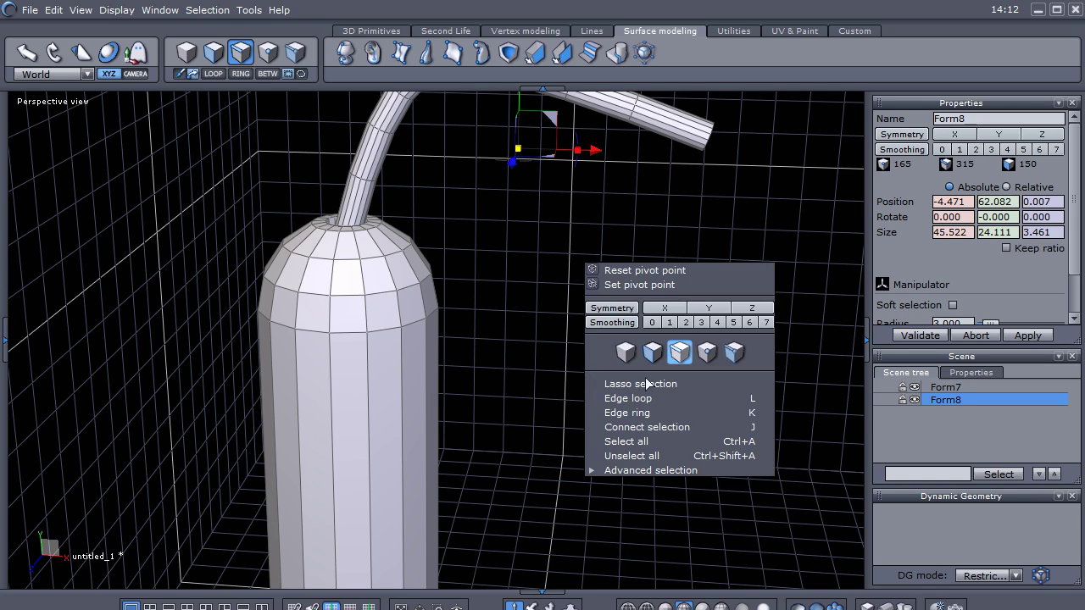
{"action": "left_click", "coordinate": [955, 385]}
{"action": "right_click", "coordinate": [533, 419]}
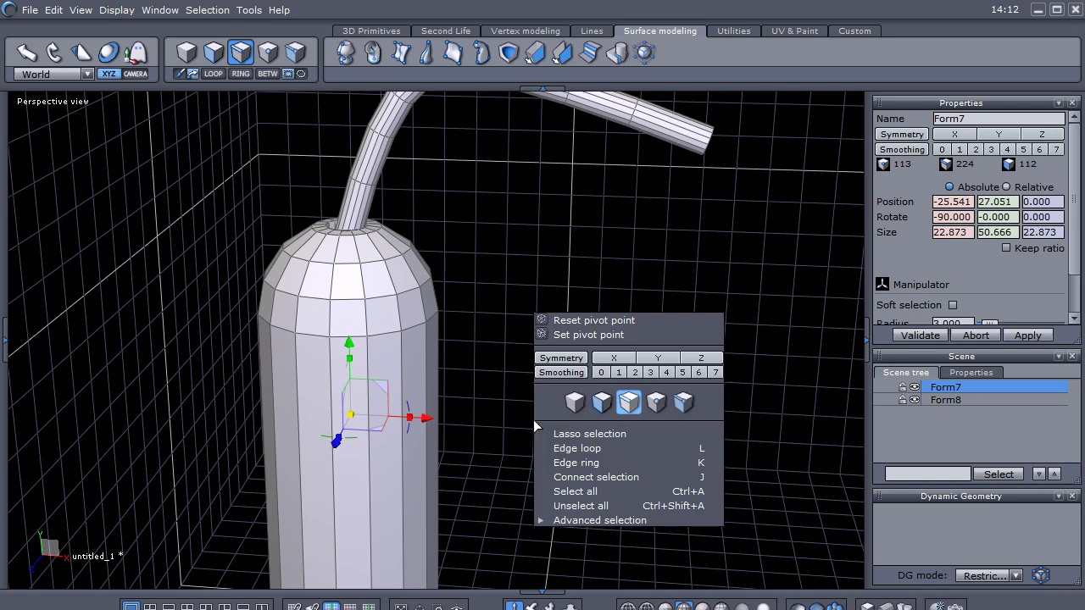
{"action": "left_click", "coordinate": [555, 330]}
{"action": "left_click", "coordinate": [370, 263]}
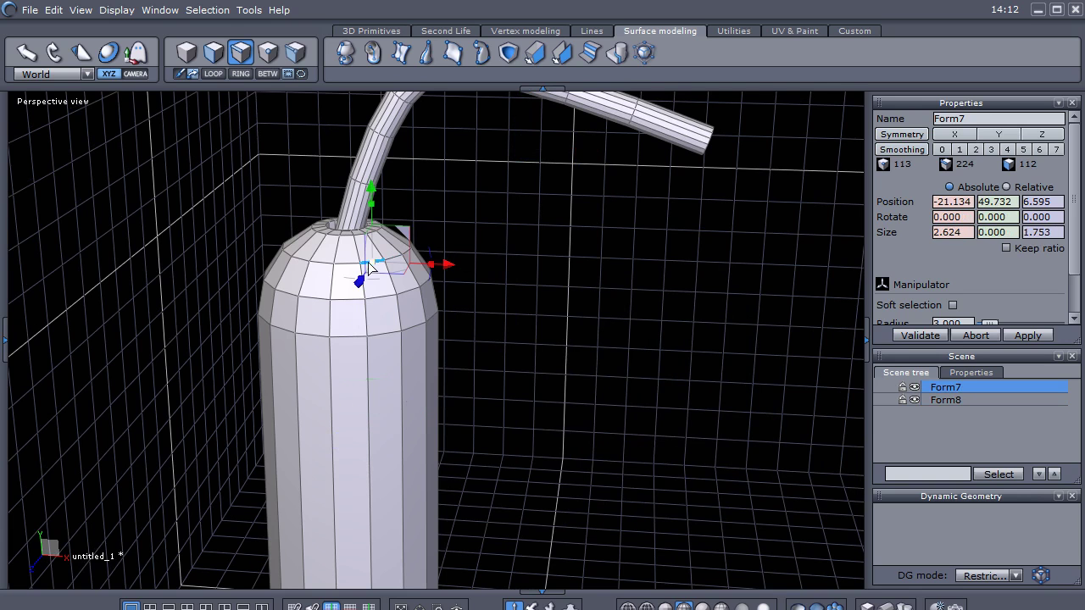
{"action": "right_click", "coordinate": [160, 254]}
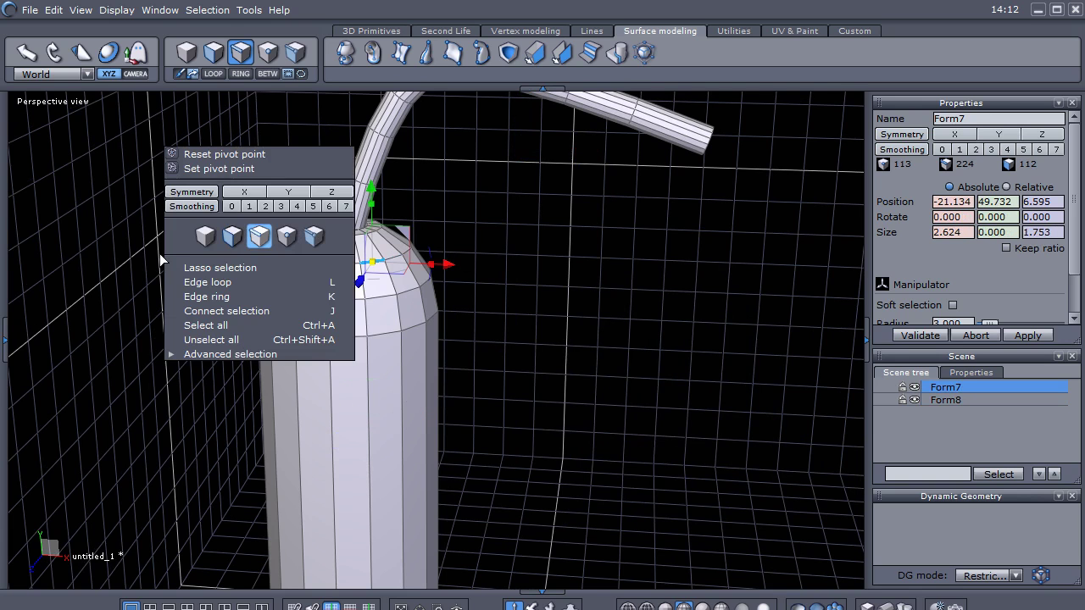
{"action": "left_click", "coordinate": [191, 281]}
{"action": "middle_click_drag", "start_coordinate": [169, 315], "coordinate": [171, 310]}
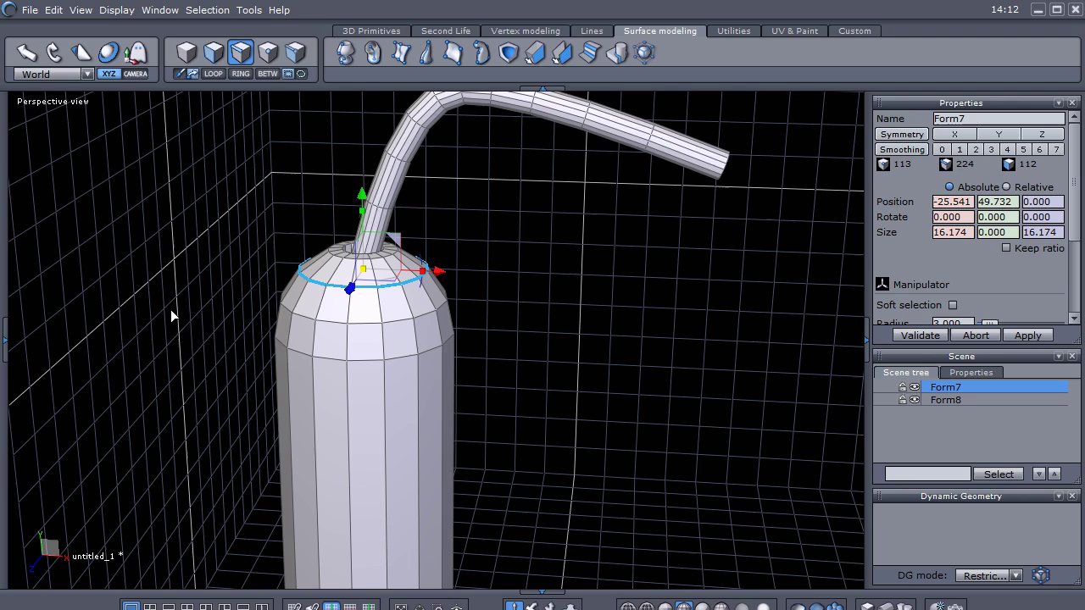
- Copy the selected dome edge loop, paste it as a separate curve, and hide the bottle-shaped body and the curved tube
{"action": "key", "text": "alt"}
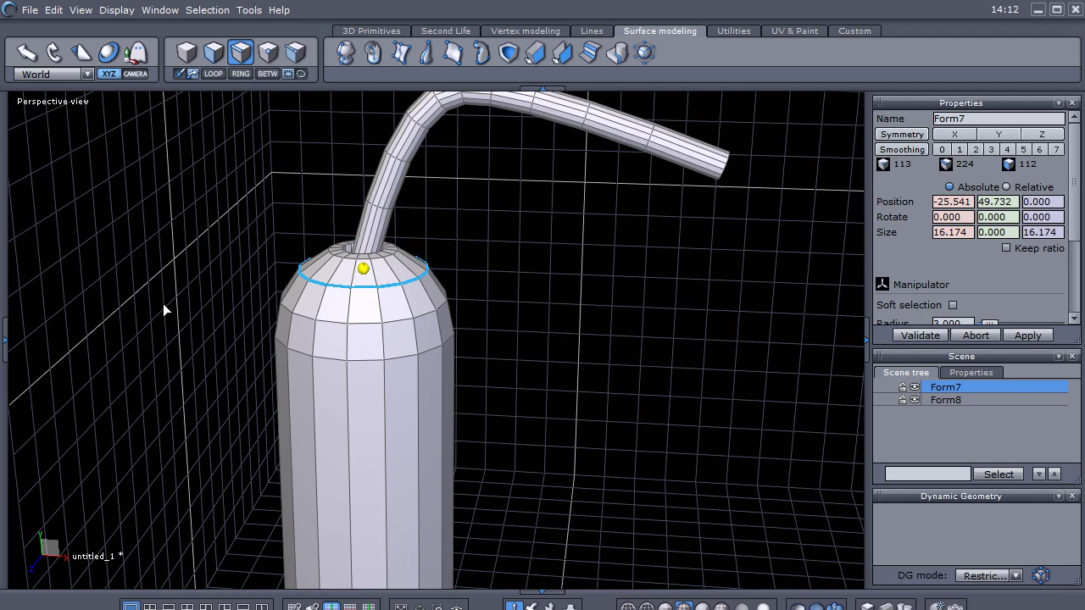
{"action": "key", "text": "ctrl+v"}
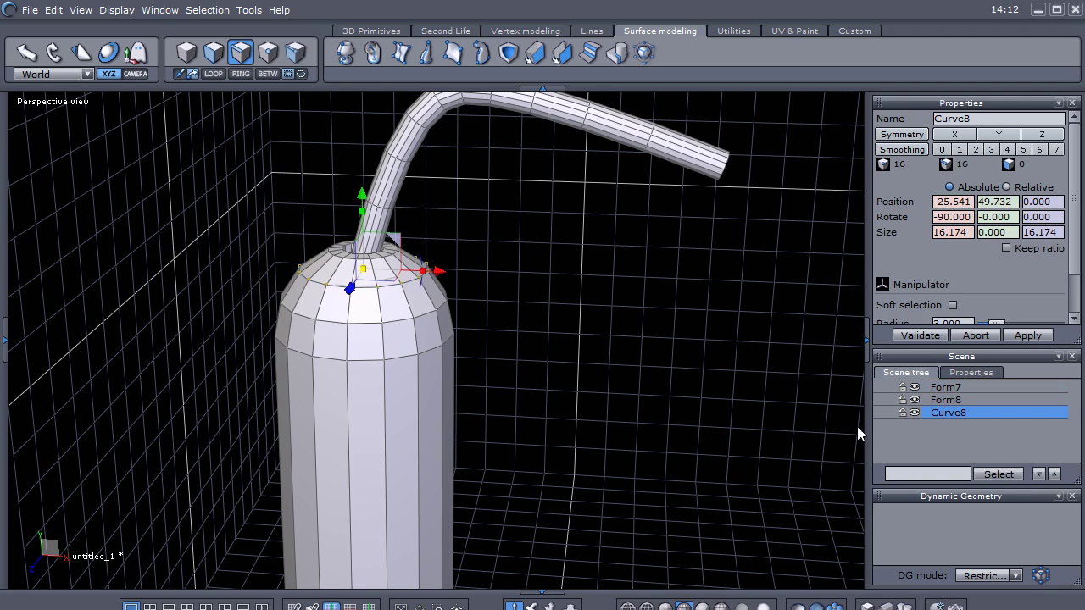
{"action": "left_click", "coordinate": [915, 400]}
{"action": "left_click", "coordinate": [915, 386]}
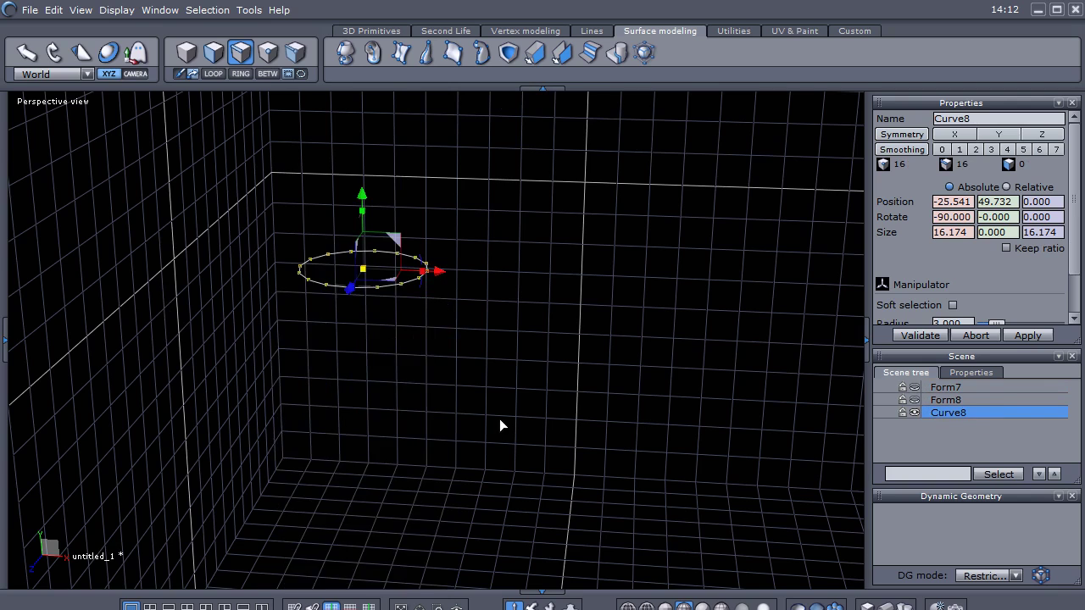
- Turn the pasted loop curve into a ring-shaped tube with the Thickness tool, using a value of 4.842 and 15 points, and validate it
{"action": "middle_click_drag", "start_coordinate": [499, 419], "coordinate": [442, 310]}
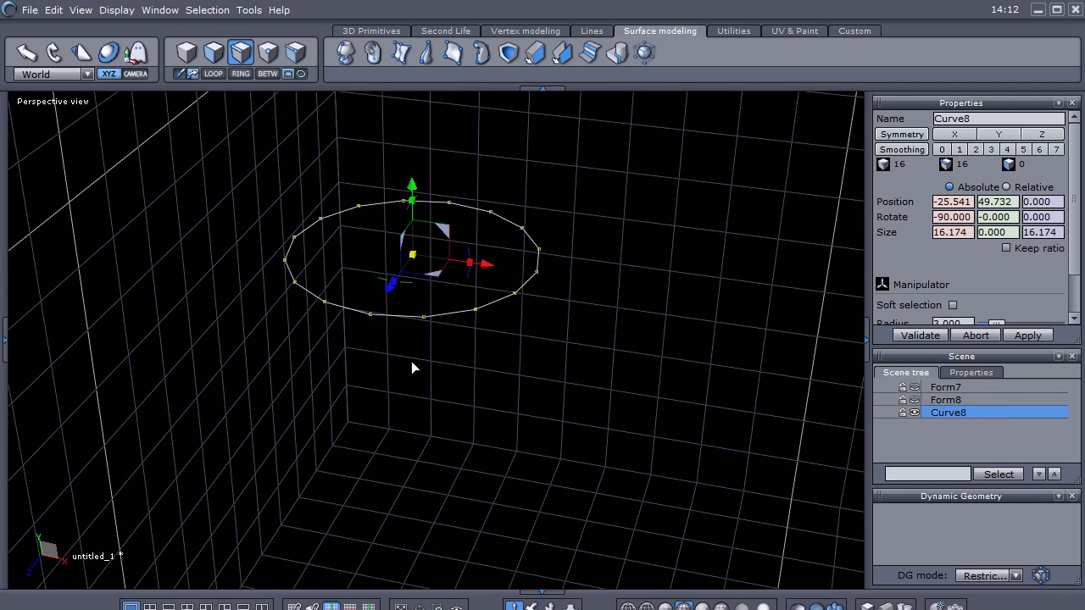
{"action": "middle_click_drag", "start_coordinate": [347, 349], "coordinate": [395, 393]}
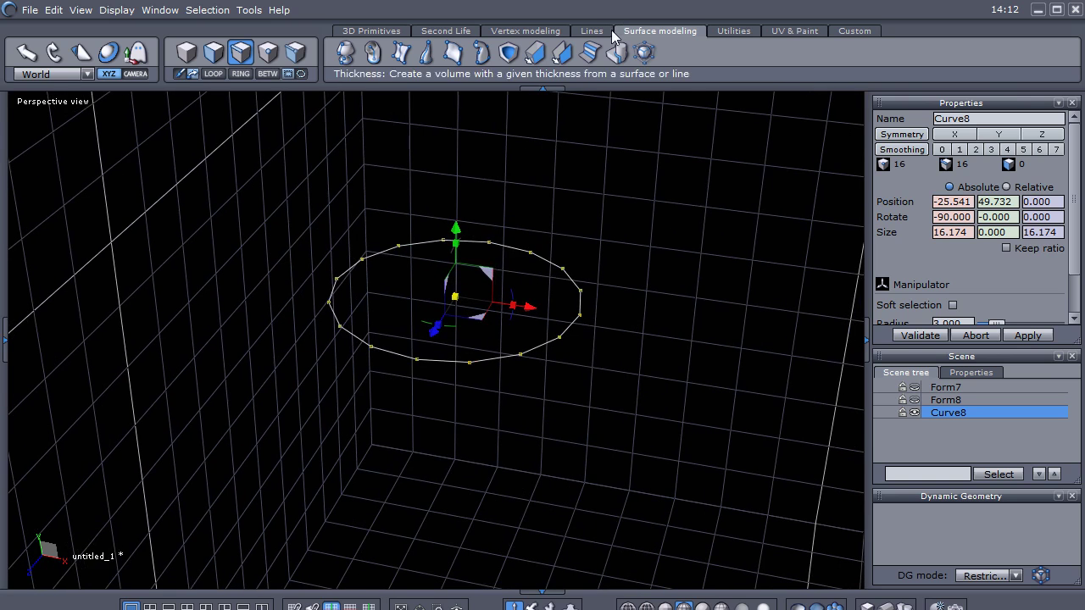
{"action": "left_click", "coordinate": [562, 55]}
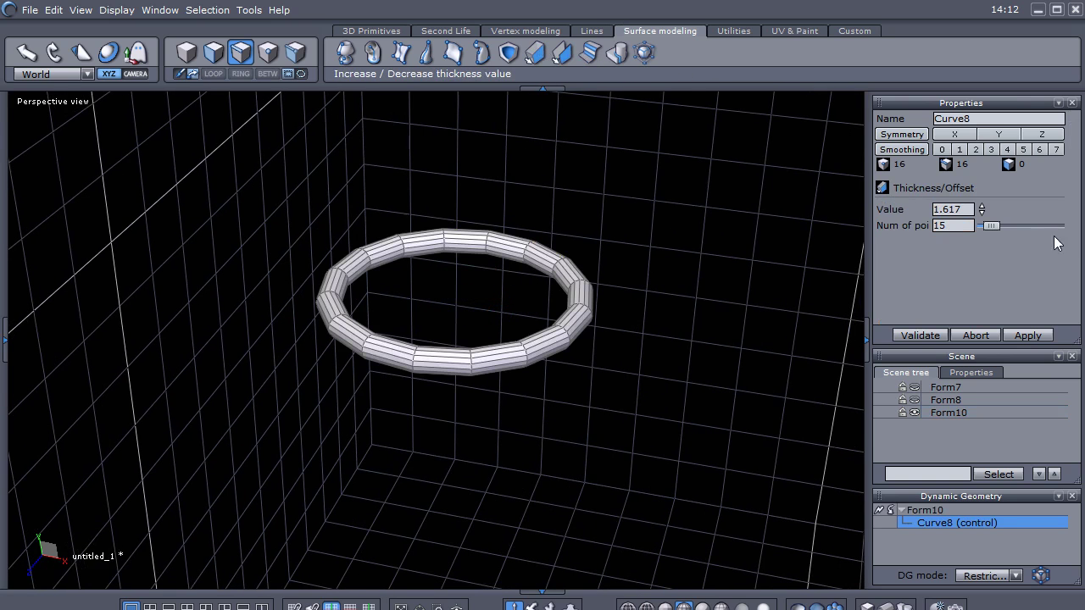
{"action": "left_click_drag", "start_coordinate": [982, 210], "coordinate": [982, 148]}
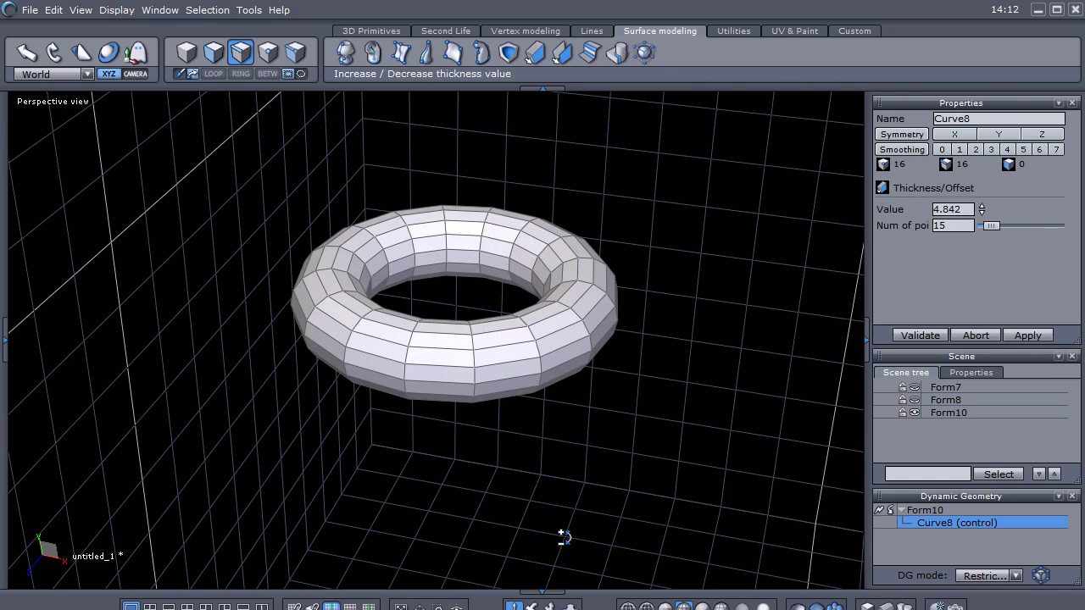
{"action": "middle_click_drag", "start_coordinate": [564, 454], "coordinate": [545, 429]}
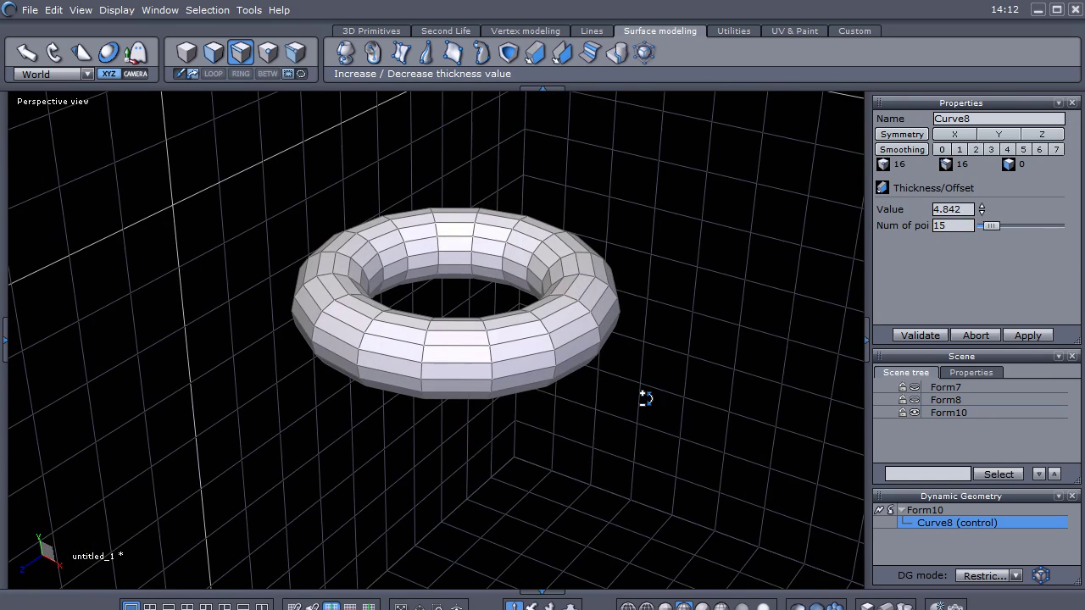
{"action": "middle_click_drag", "start_coordinate": [678, 364], "coordinate": [604, 399]}
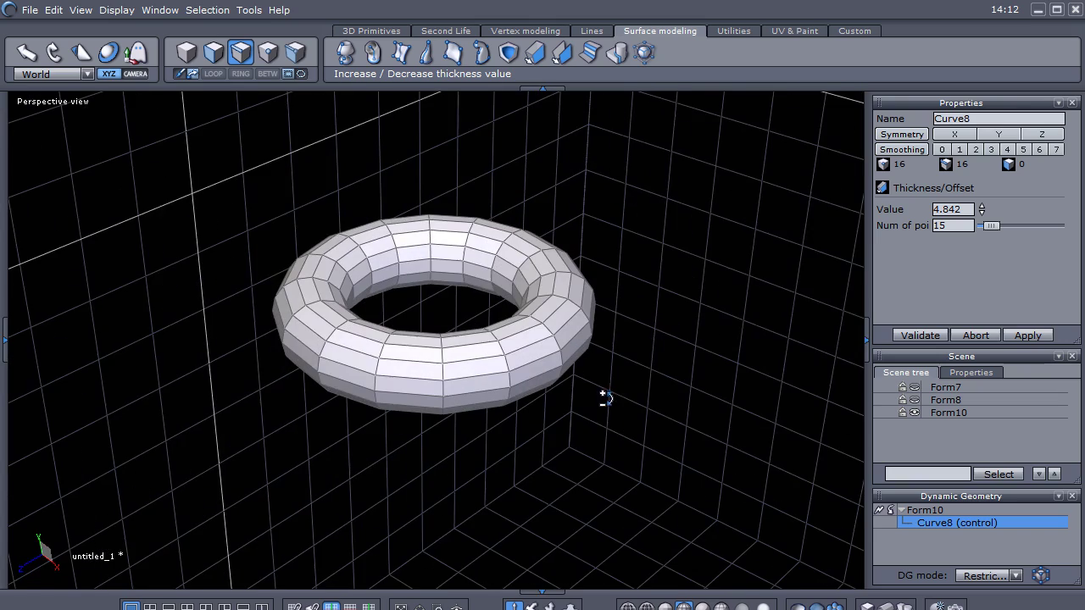
{"action": "left_click", "coordinate": [914, 335]}
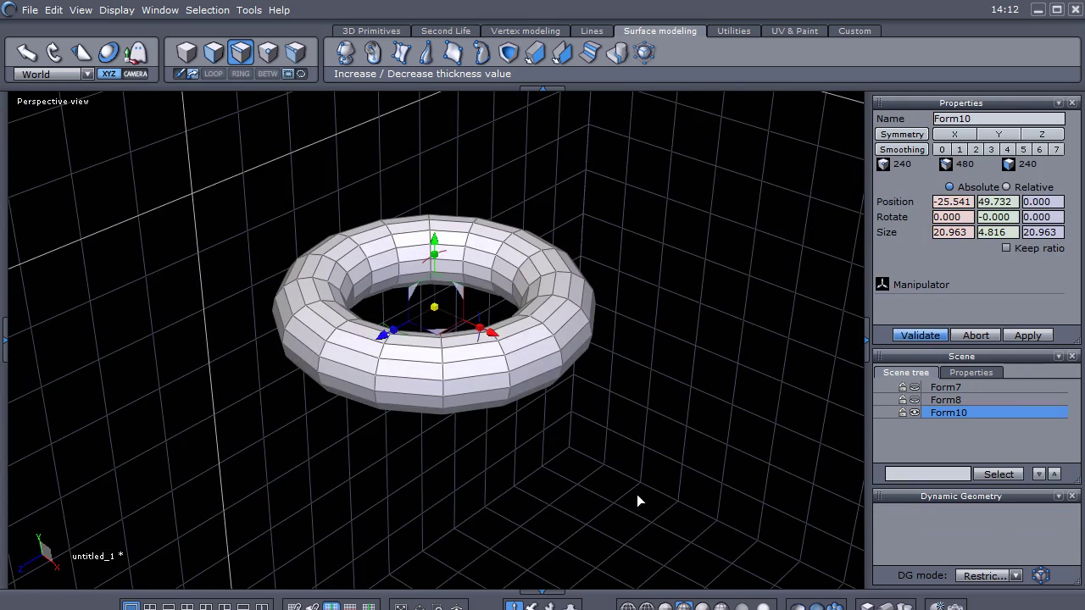
{"action": "middle_click_drag", "start_coordinate": [637, 494], "coordinate": [595, 456]}
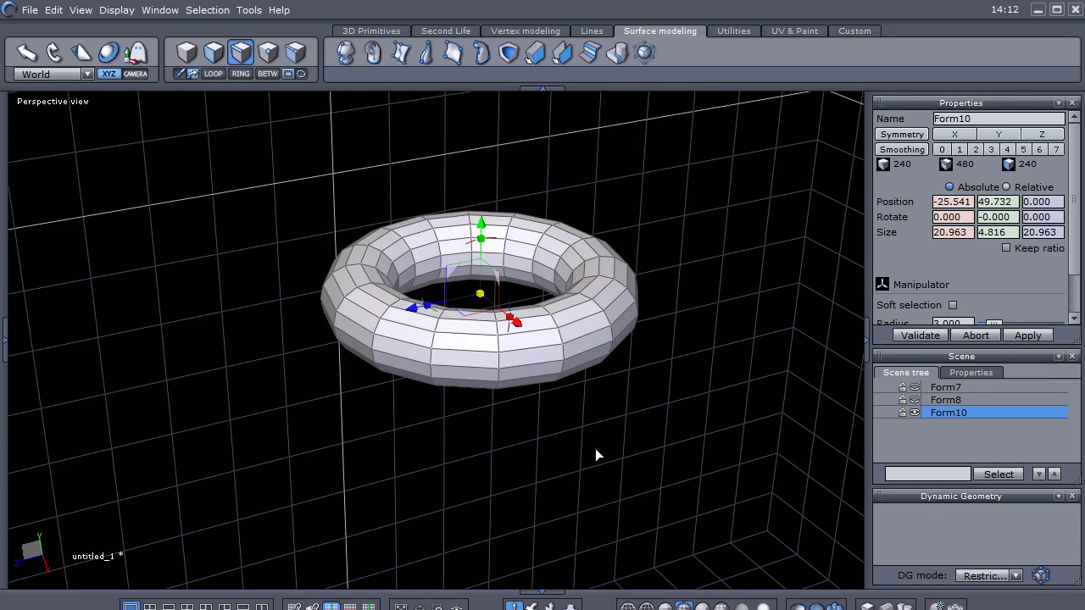